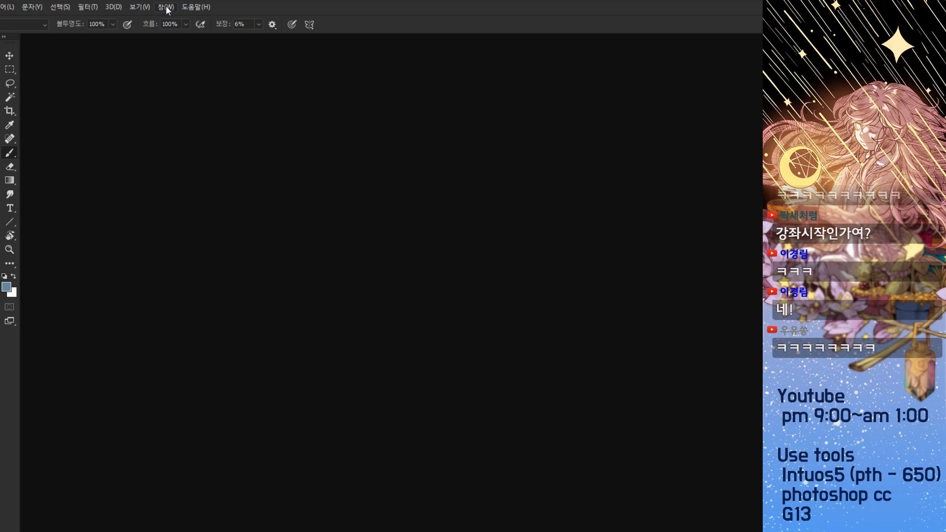
Show the brush settings and float them fully expanded within the visible workspace
left_click(171, 9)
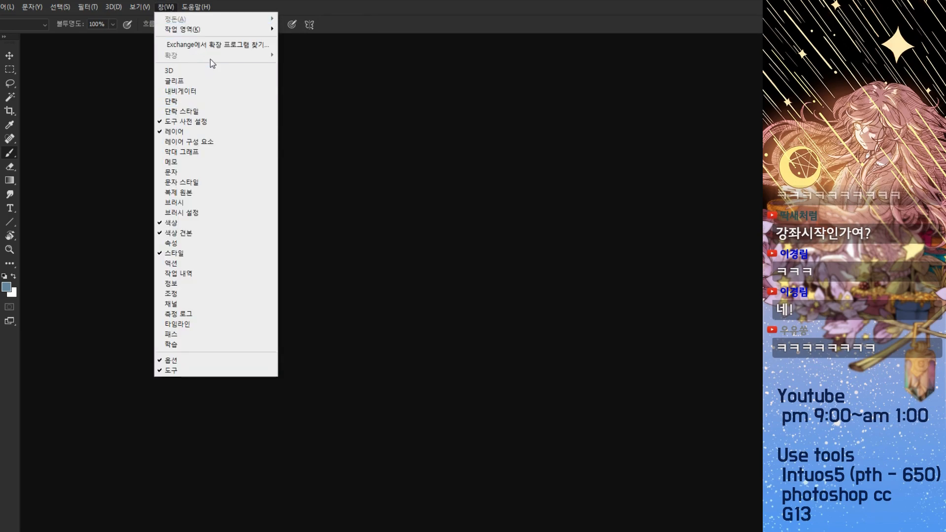
left_click(199, 215)
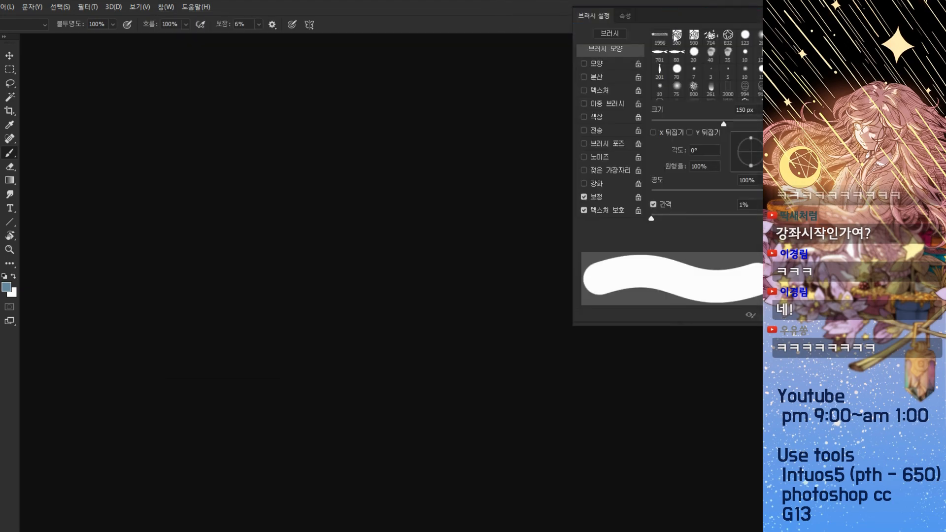
left_click_drag(594, 15, 706, 38)
left_click(701, 39)
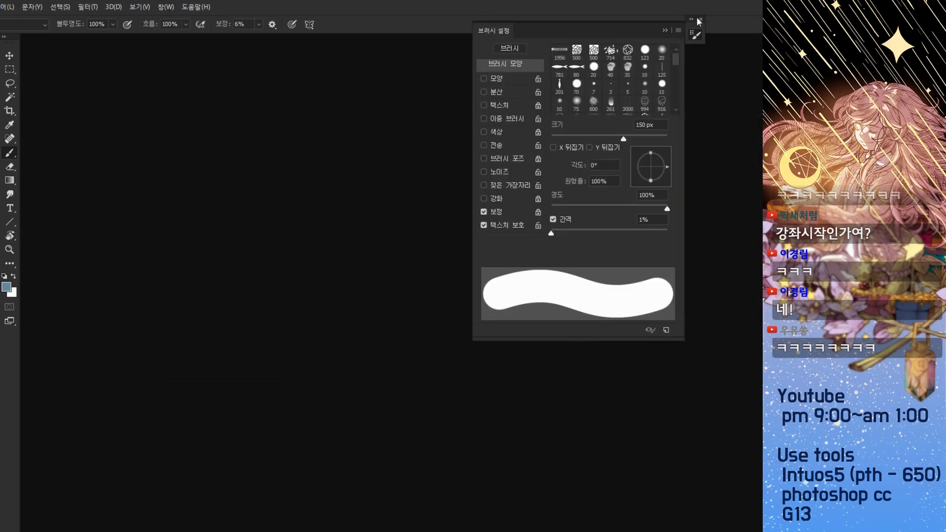
left_click(692, 21)
left_click_drag(758, 19, 643, 3)
left_click_drag(712, 5, 688, 6)
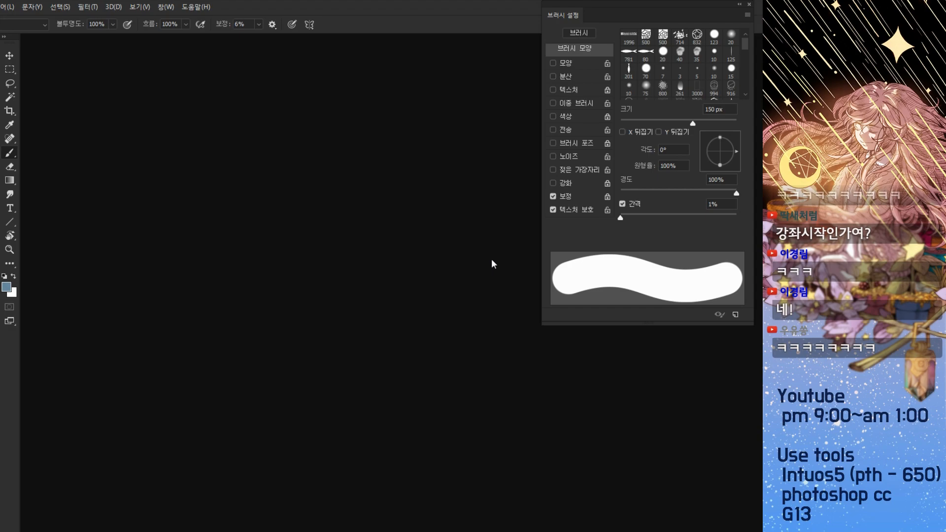
Create a new document 2000 pixels wide and 2000 pixels high with a white background
key("ctrl+n")
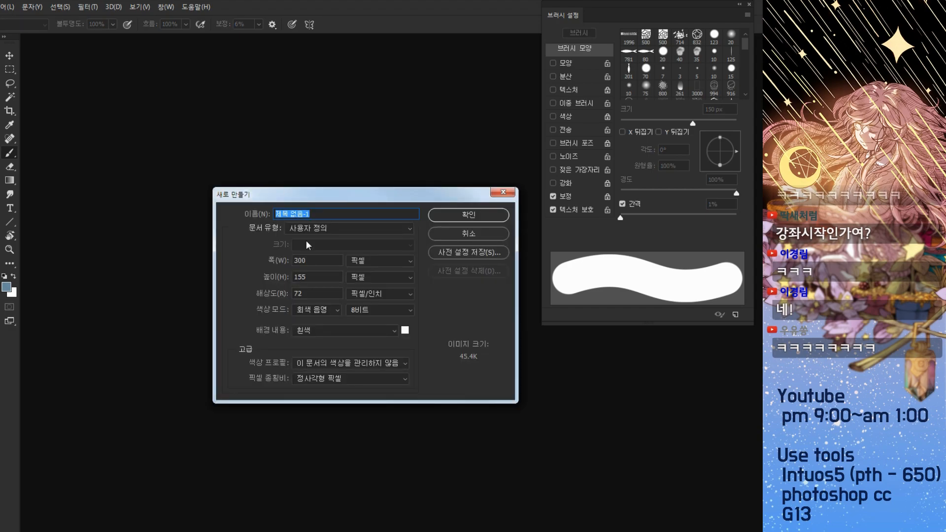
double_click(291, 262)
type("200")
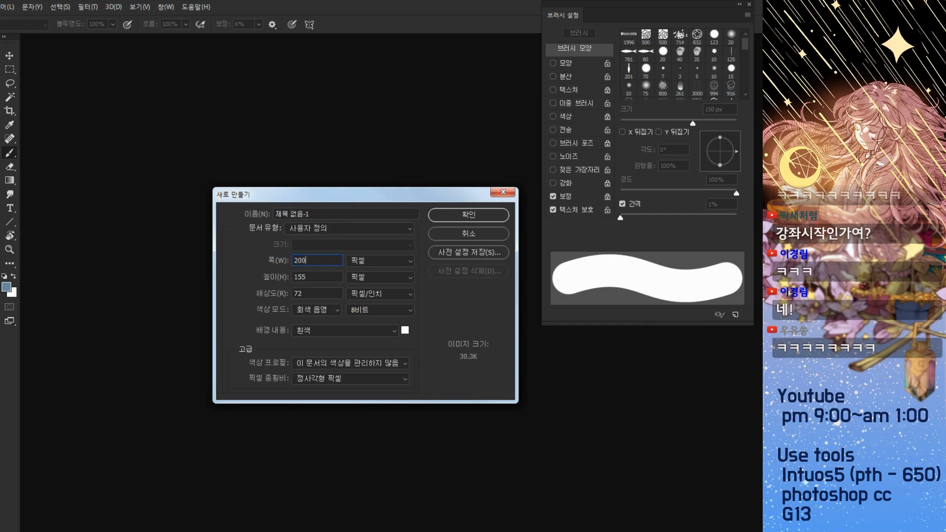
double_click(300, 277)
type("2000")
left_click(321, 260)
type("0")
key("Return")
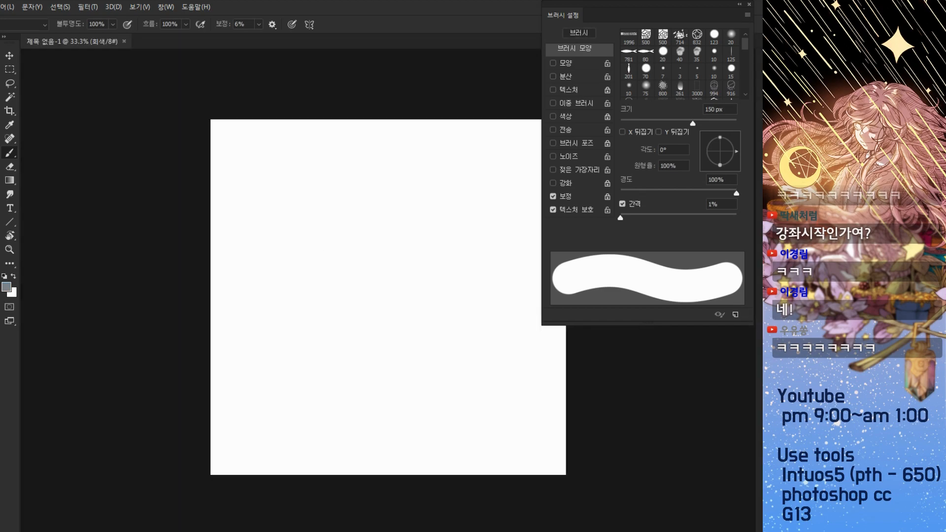
Bring the layer list into the visible workspace and place it over the lower part of the brush settings
mouse_move(783, 170)
left_mouse_down()
mouse_move(664, 146)
mouse_move(617, 114)
left_mouse_up()
left_click_drag(775, 264, 712, 264)
left_click_drag(643, 109, 663, 39)
left_click_drag(595, 531, 608, 303)
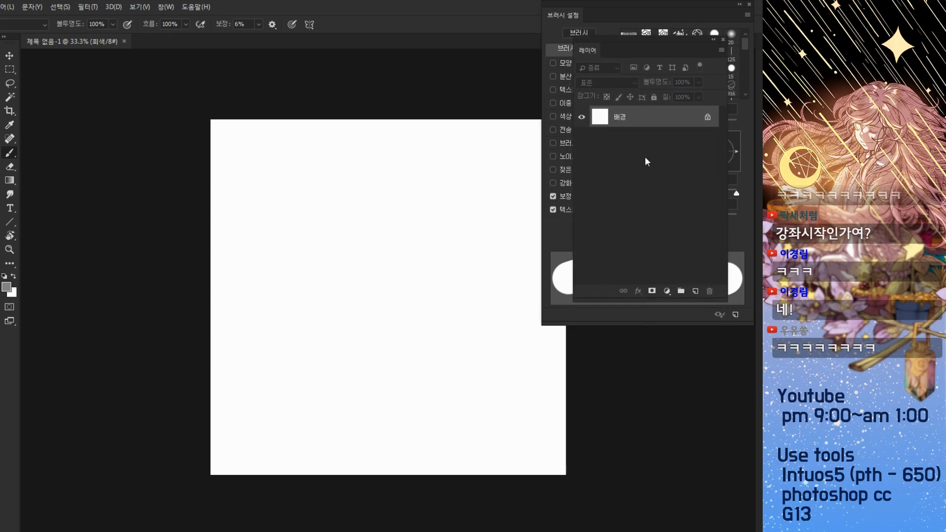
mouse_move(653, 42)
left_mouse_down()
mouse_move(643, 259)
mouse_move(657, 252)
left_mouse_up()
left_click_drag(729, 351, 708, 353)
left_click_drag(635, 248, 676, 280)
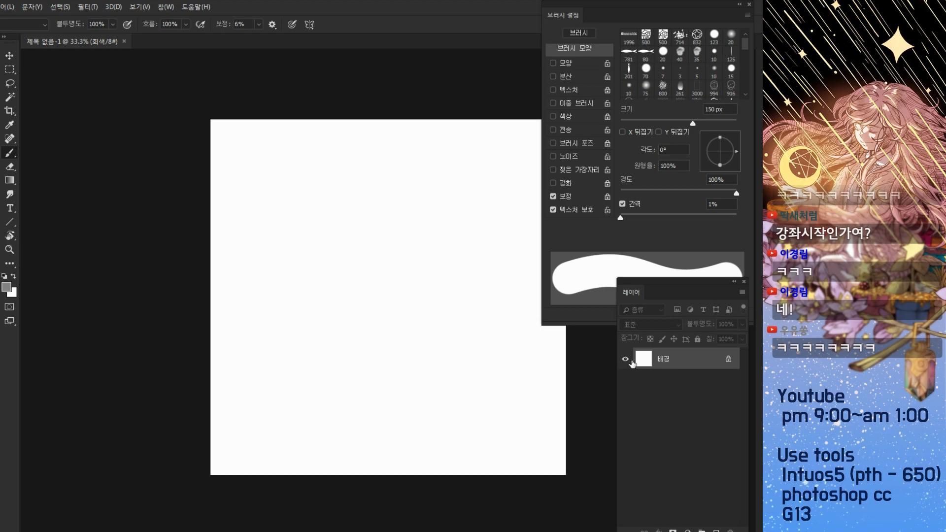
Add an empty layer above the background and convert the document to RGB color while keeping the layers separate
key("ctrl+shift+n")
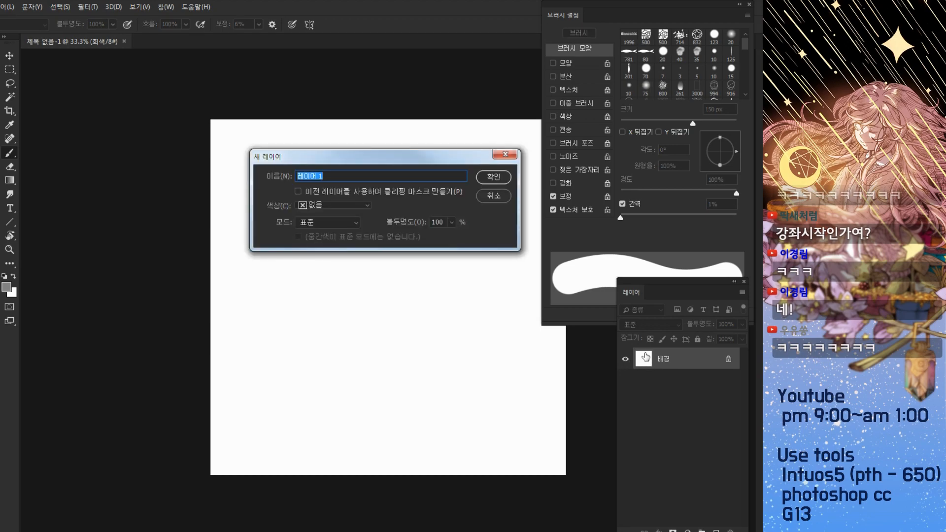
key("Return")
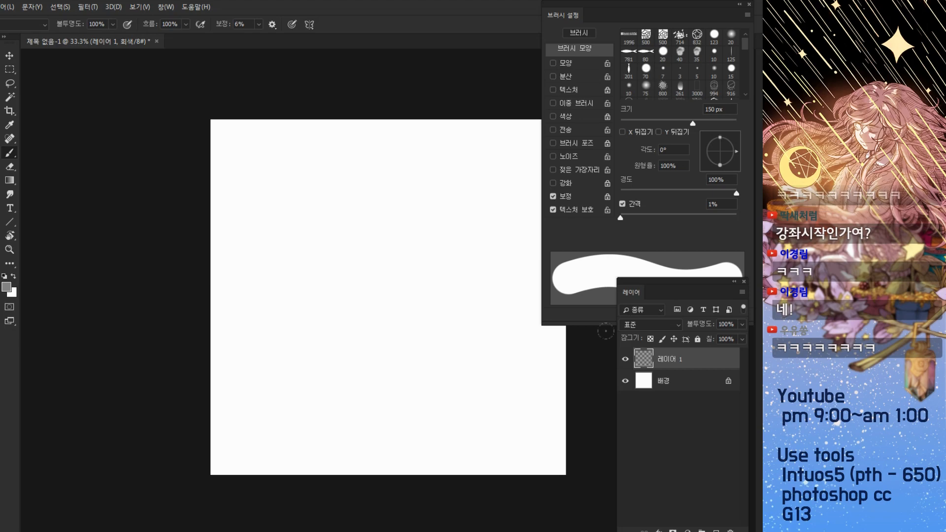
left_click(0, 7)
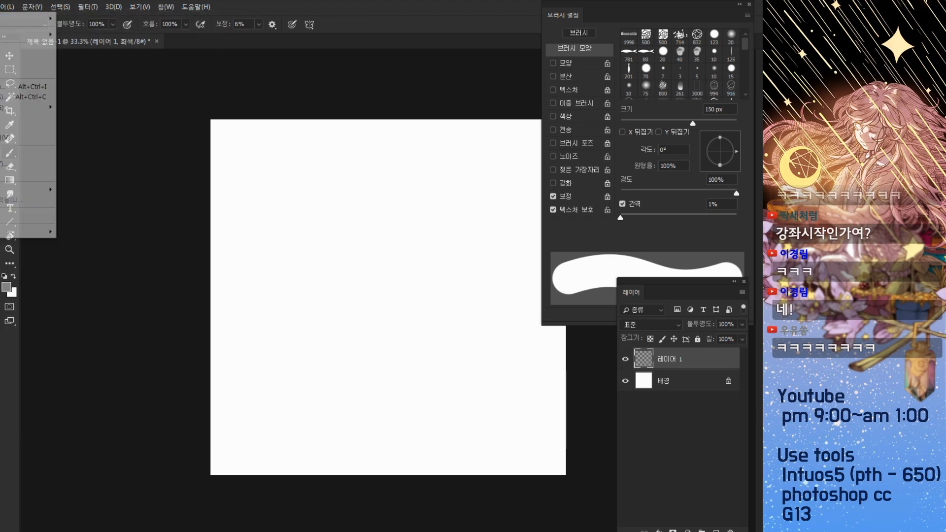
mouse_move(49, 18)
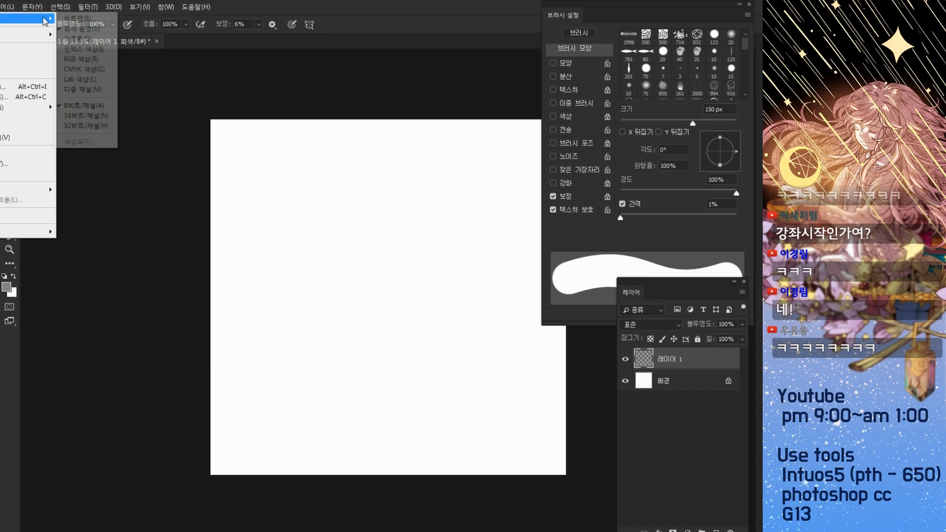
left_click(76, 60)
left_click(500, 210)
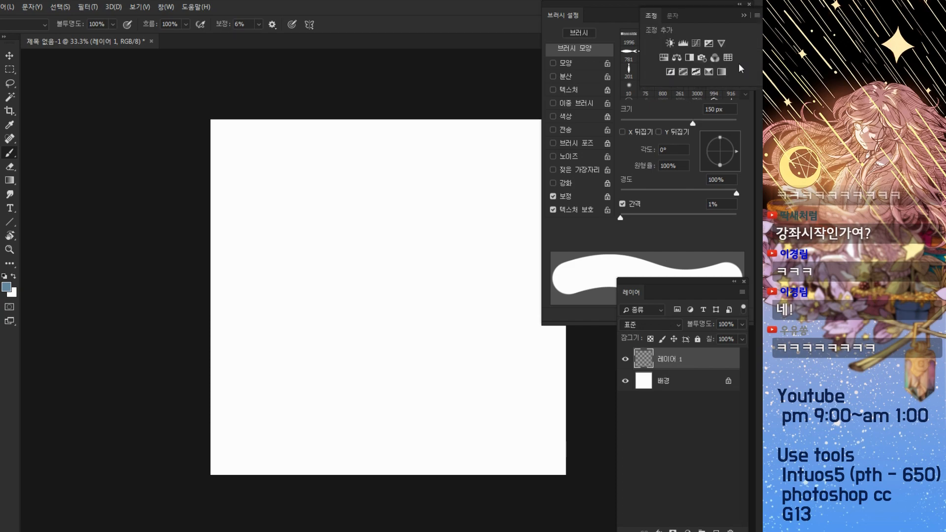
Reduce the brush size to 90 px and reset the colors to default black and white
key("bracketleft")
key("bracketleft")
key("bracketleft")
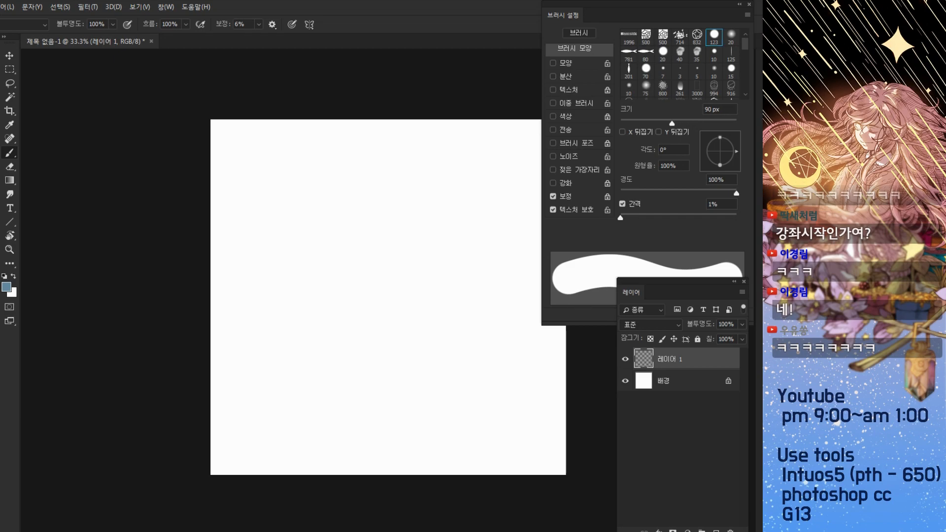
key("d")
Try freehand test strokes on the empty layer and undo them
mouse_move(389, 237)
left_mouse_down()
mouse_move(462, 291)
mouse_move(429, 256)
left_mouse_up()
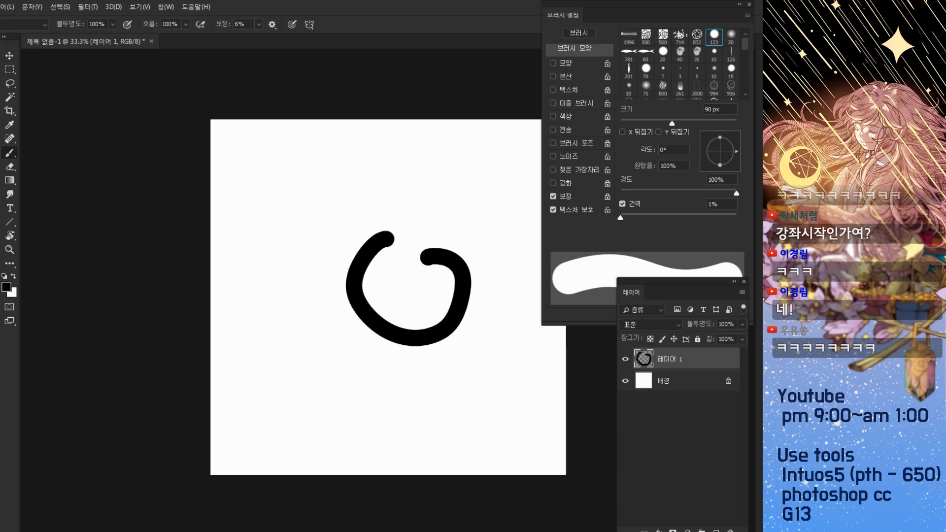
key("ctrl+z")
key("x")
key("x")
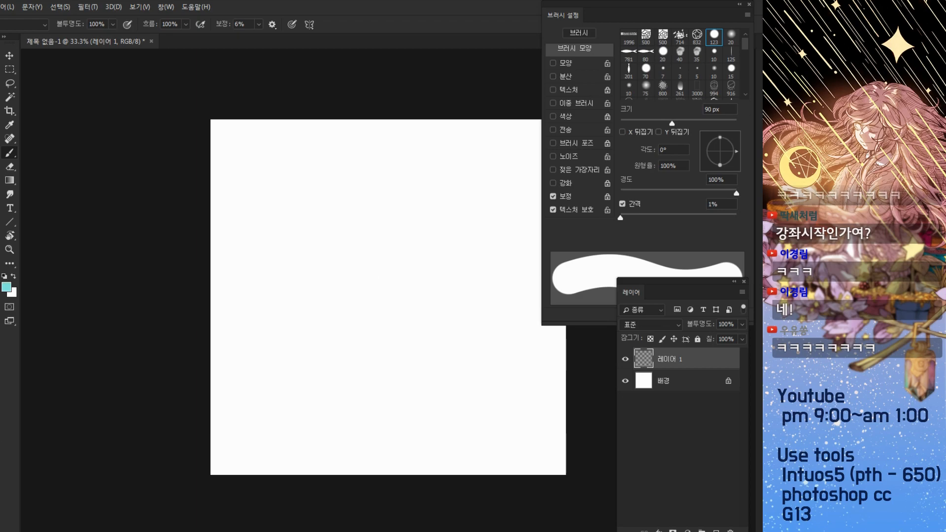
mouse_move(320, 208)
left_mouse_down()
mouse_move(298, 295)
mouse_move(443, 340)
mouse_move(459, 323)
left_mouse_up()
key("ctrl+z")
Set the brush size to 70 px and paint a muted pink diagonal zigzag scribble across most of the canvas
key("bracketleft")
key("bracketleft")
mouse_move(259, 261)
left_mouse_down()
mouse_move(395, 171)
mouse_move(457, 185)
mouse_move(484, 213)
mouse_move(406, 296)
left_mouse_up()
mouse_move(509, 255)
left_mouse_down()
mouse_move(361, 393)
mouse_move(510, 303)
mouse_move(384, 415)
mouse_move(532, 344)
left_mouse_up()
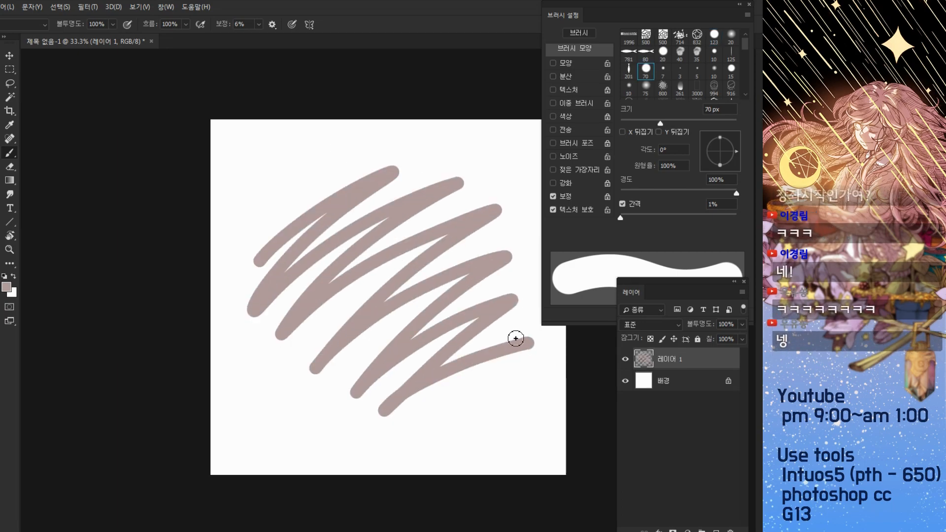
Duplicate the scribble layer and recolor the copy's scribble solid black with its transparency locked
key("ctrl+j")
key("d")
key("alt+BackSpace")
key("period")
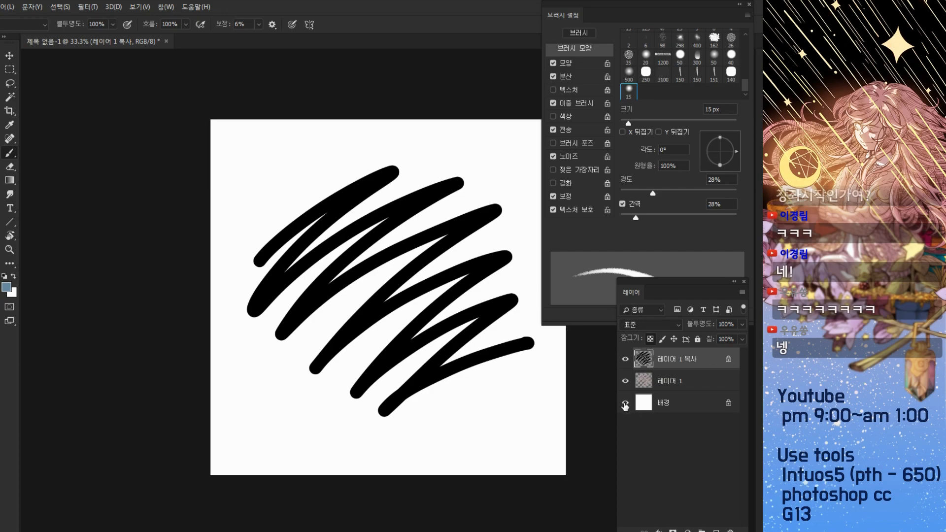
Hide the background and the black scribble copy, leaving the pink scribble layer visible and selected
left_click(625, 404)
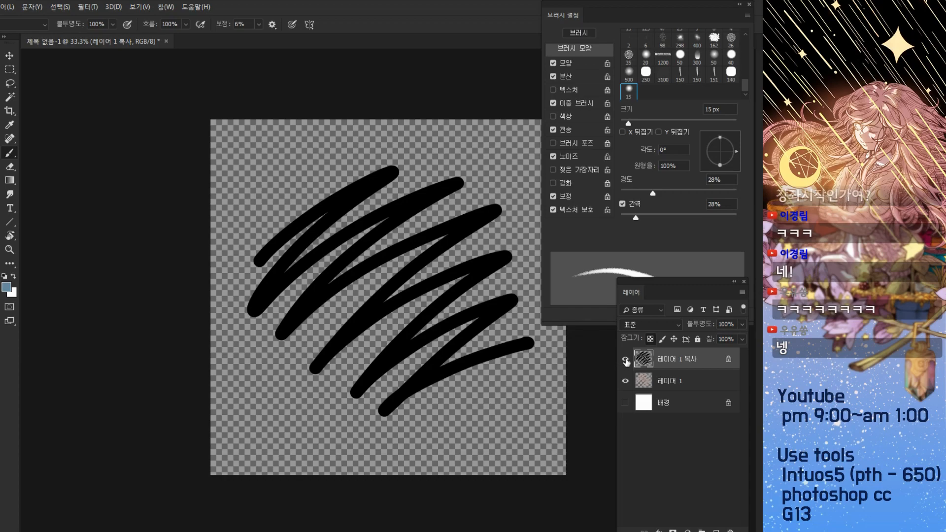
left_click(625, 359)
left_click(682, 380)
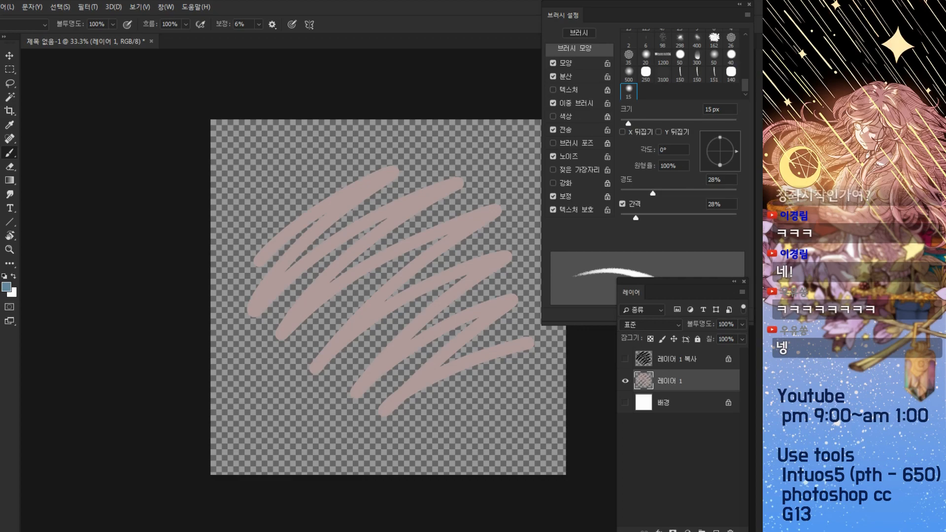
Define a brush preset from the pink scribble and name it 연한브러쉬
left_click(0, 7)
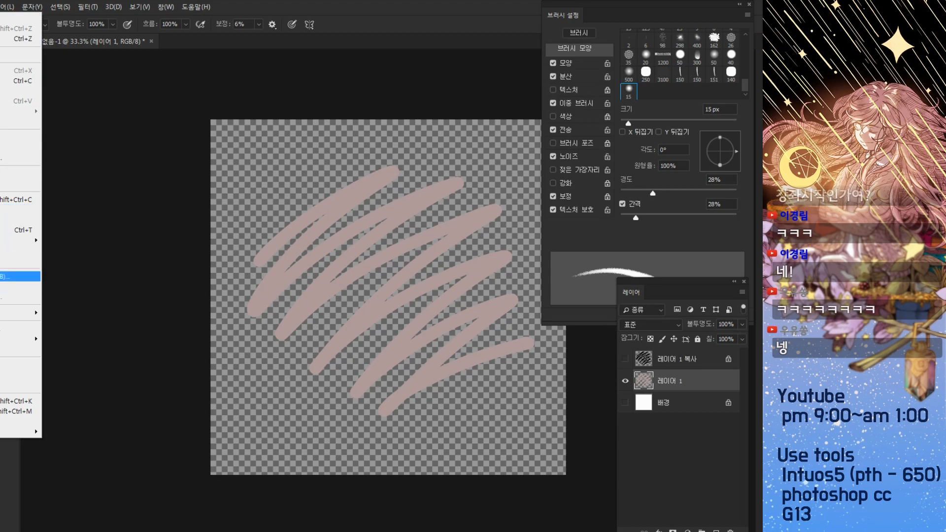
left_click(13, 280)
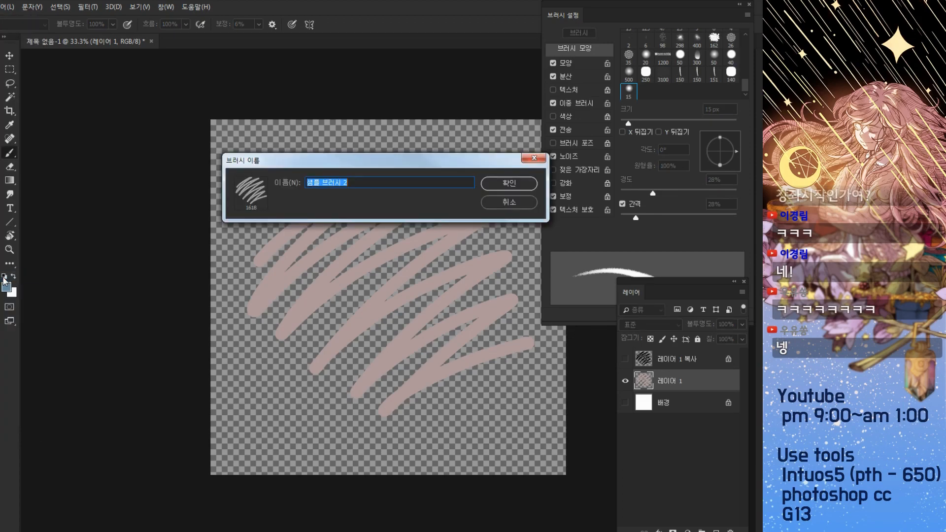
mouse_move(351, 167)
left_mouse_down()
mouse_move(326, 169)
mouse_move(329, 187)
left_mouse_up()
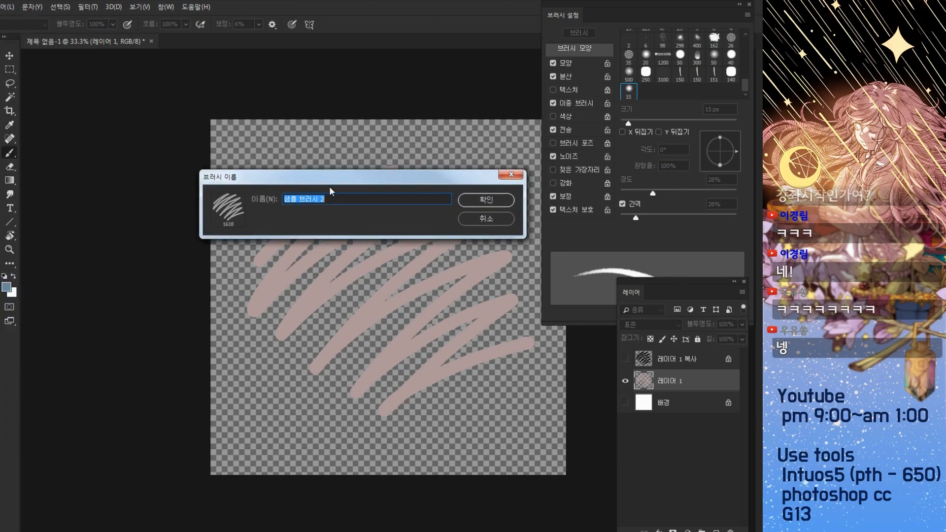
type("연한브러쉬ㅡㅓㅣ")
key("BackSpace")
key("BackSpace")
key("BackSpace")
key("BackSpace")
type("쉬")
left_click(470, 198)
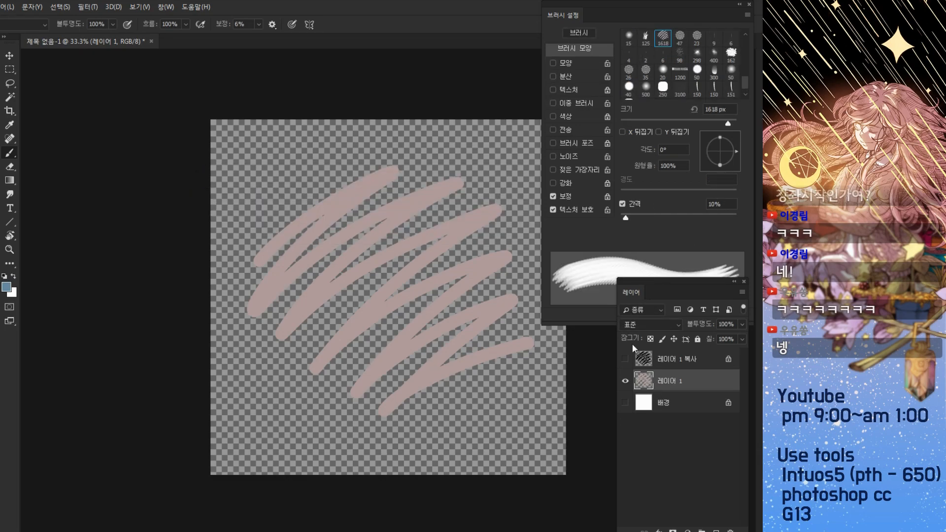
Isolate the white background layer, try stamping the scribble brush on it in blue, and undo the stamps
left_click(625, 380)
left_click(625, 403)
left_click(665, 403)
left_click(309, 276)
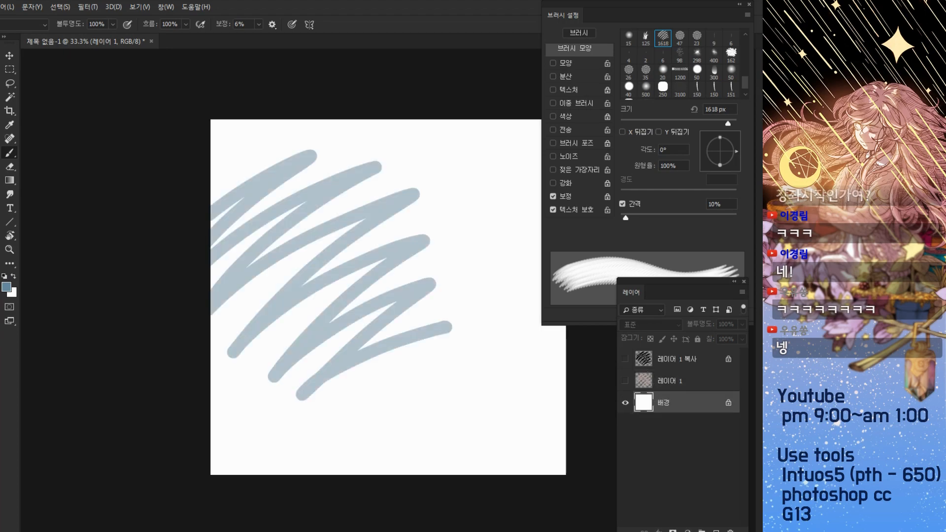
key("ctrl+z")
left_click(375, 310)
key("ctrl+z")
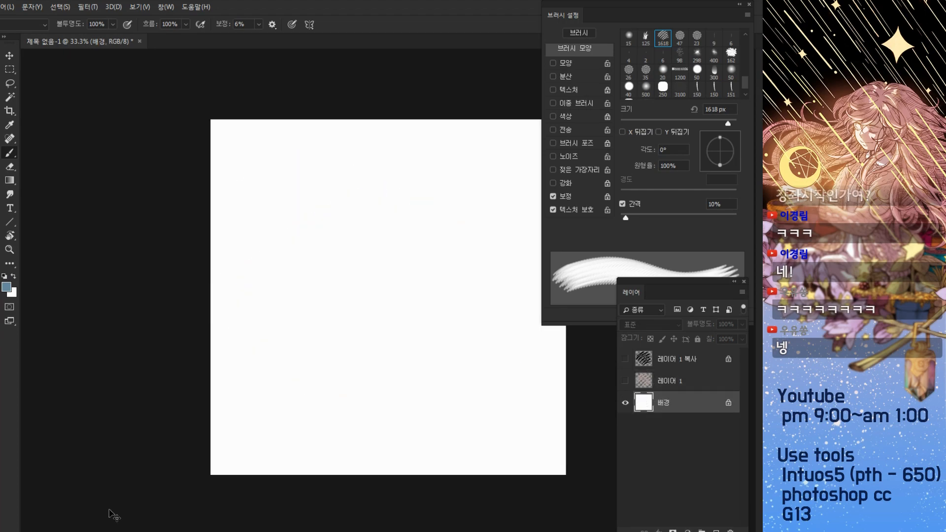
Reset the foreground and background colors to default black and white
key("Return")
key("Return")
key("d")
Try stamping the scribble brush on the background in black and undo the stamp
left_click(395, 281)
key("ctrl+z")
key("ctrl+z")
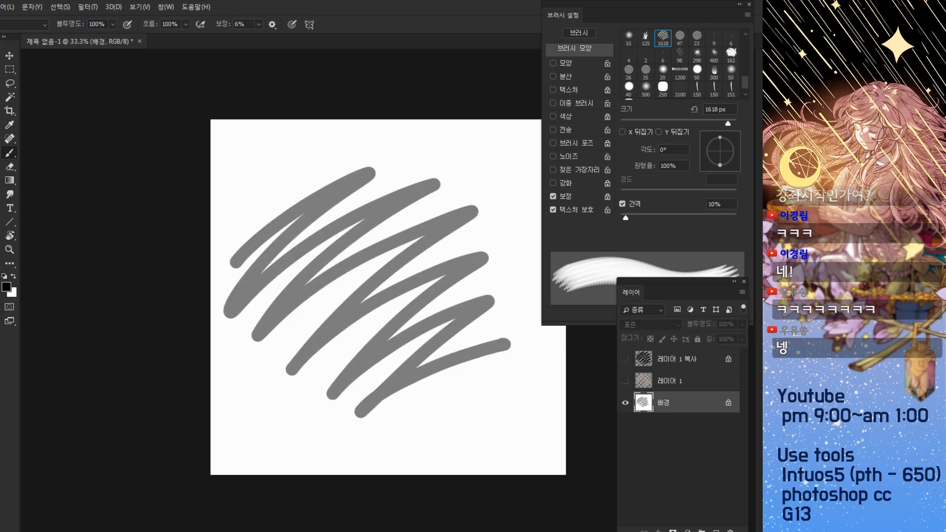
key("ctrl+z")
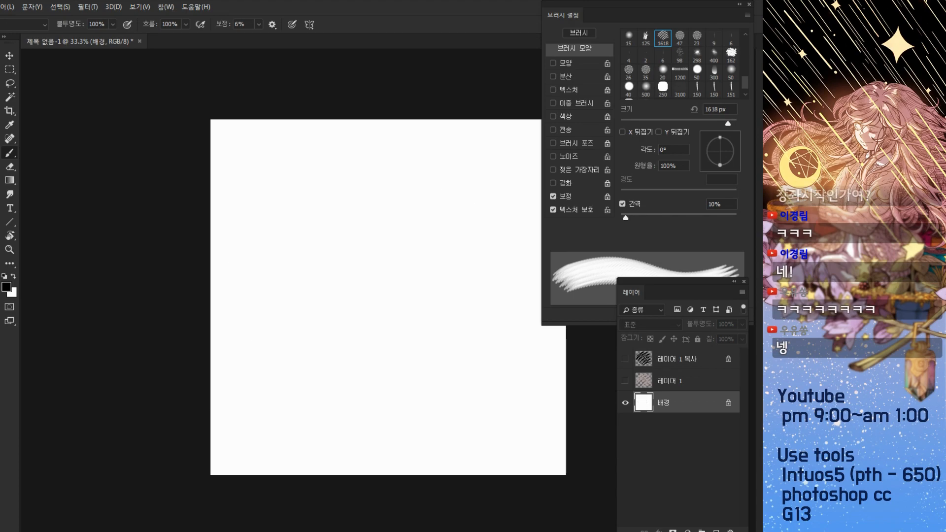
Compare the pink scribble layer with its black copy by showing each alone on the transparent canvas
left_click(626, 381)
left_click(688, 382)
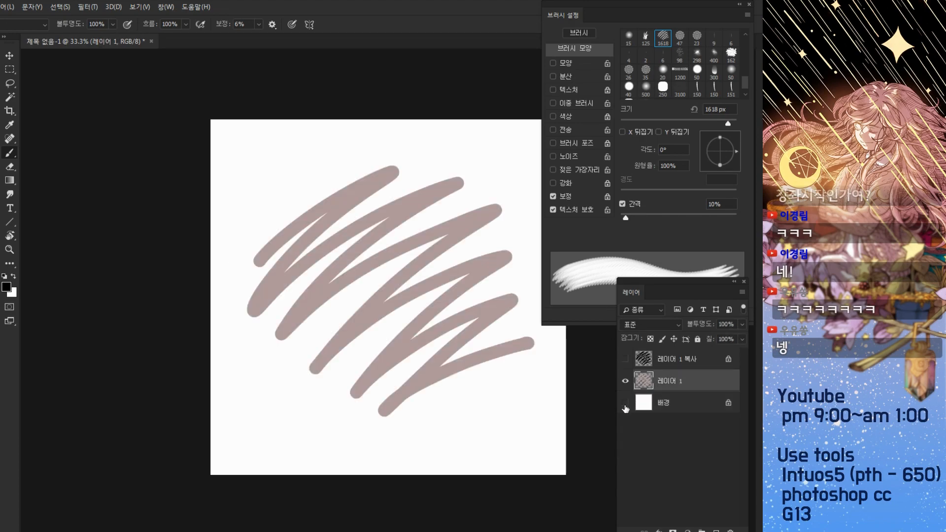
left_click(625, 404)
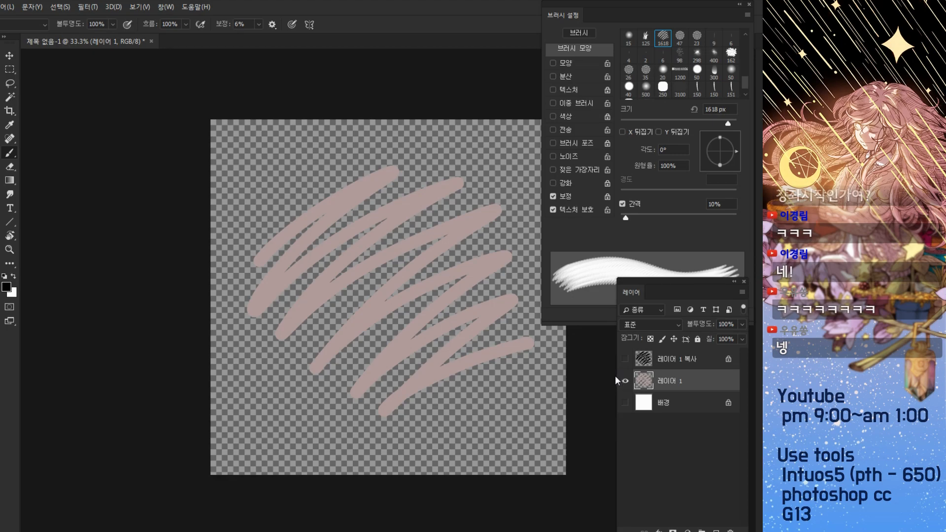
left_click(626, 381)
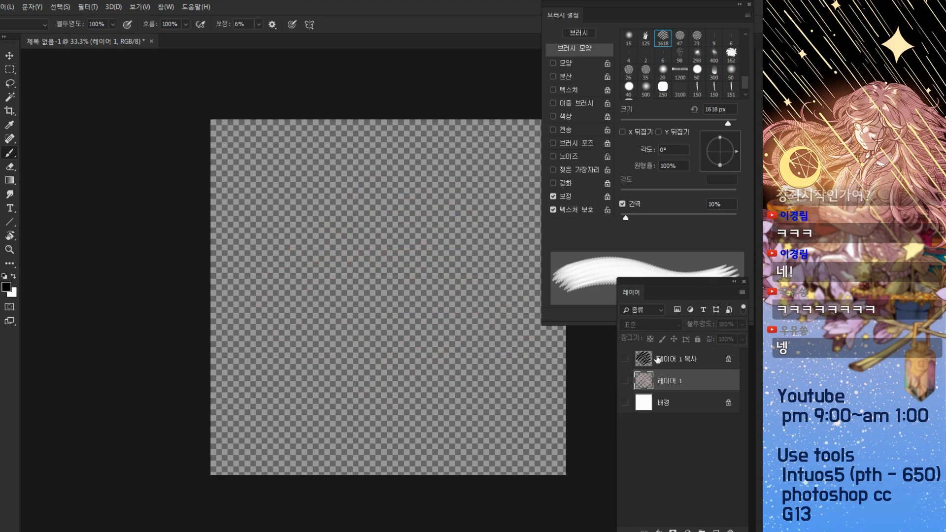
left_click(658, 359)
left_click(625, 359)
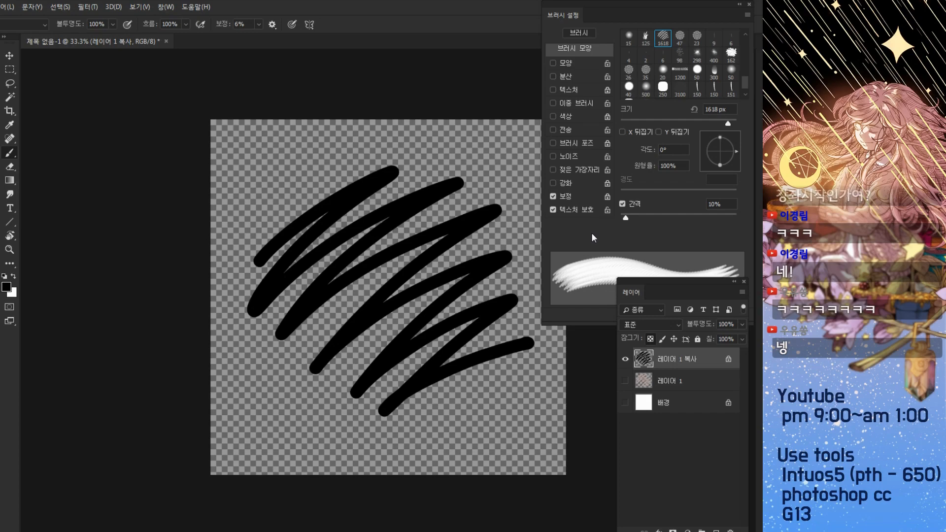
left_click(625, 359)
left_click(625, 381)
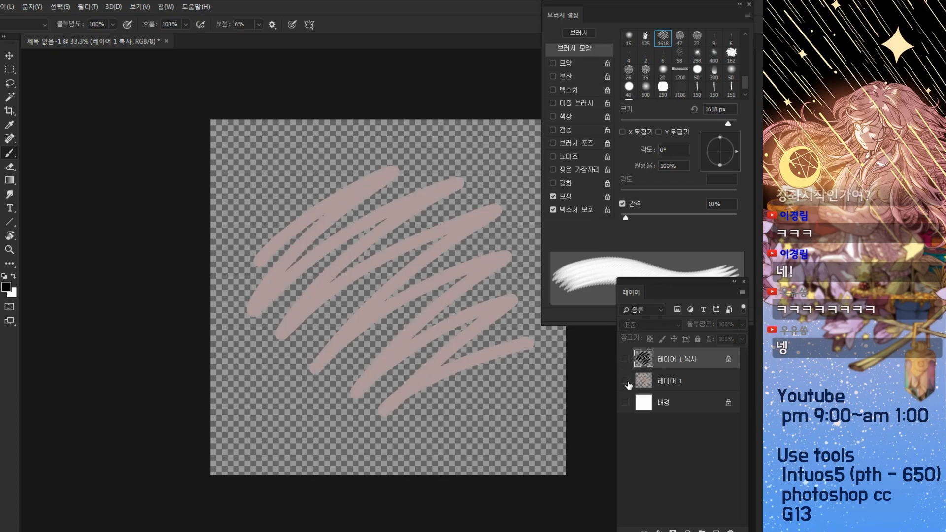
left_click(625, 381)
Add a new layer above the black scribble copy and stamp the scribble brush once in black near the canvas center
key("ctrl+shift+n")
key("Return")
left_click(398, 317)
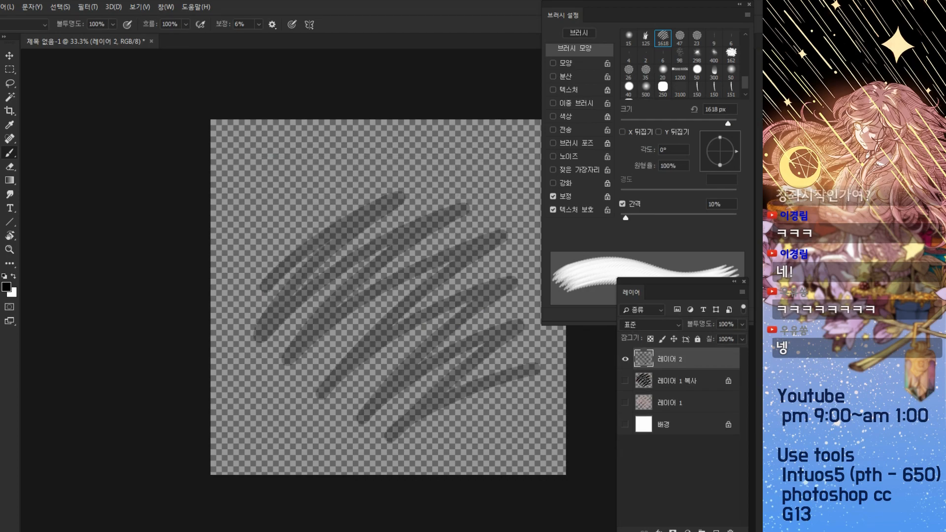
Examine the black scribble stamp's transparency up close against the transparent canvas
key("ctrl+plus")
key("ctrl+plus")
key("ctrl+plus")
mouse_move(448, 349)
left_mouse_down()
mouse_move(359, 266)
mouse_move(363, 284)
left_mouse_up()
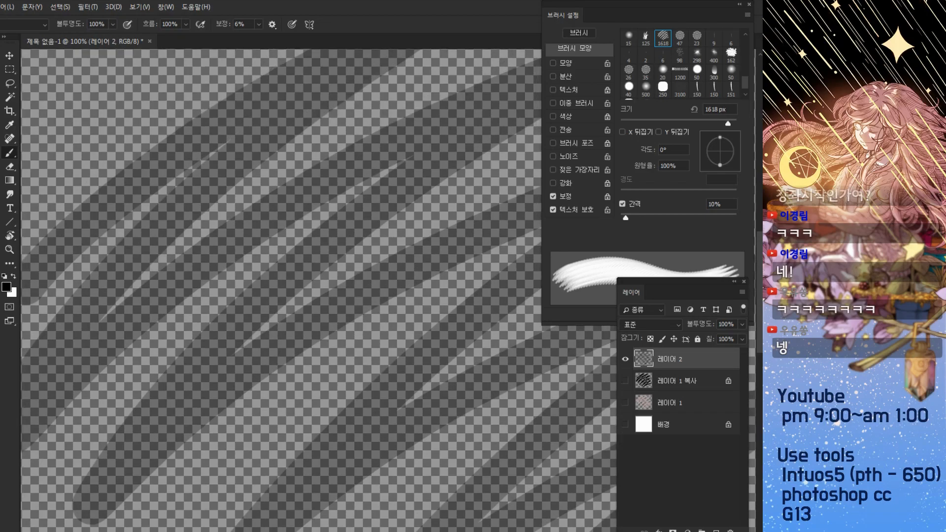
key("F2")
key("ctrl+minus")
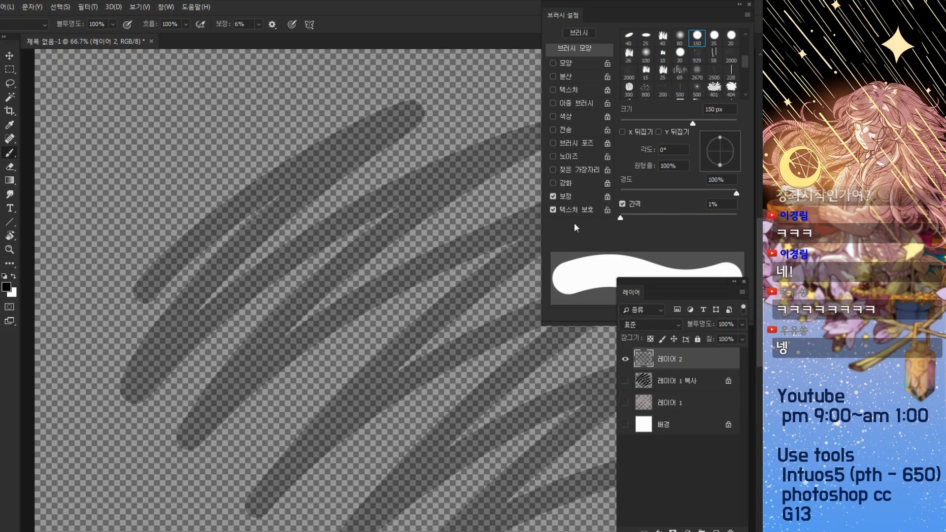
key("ctrl+minus")
key("ctrl+minus")
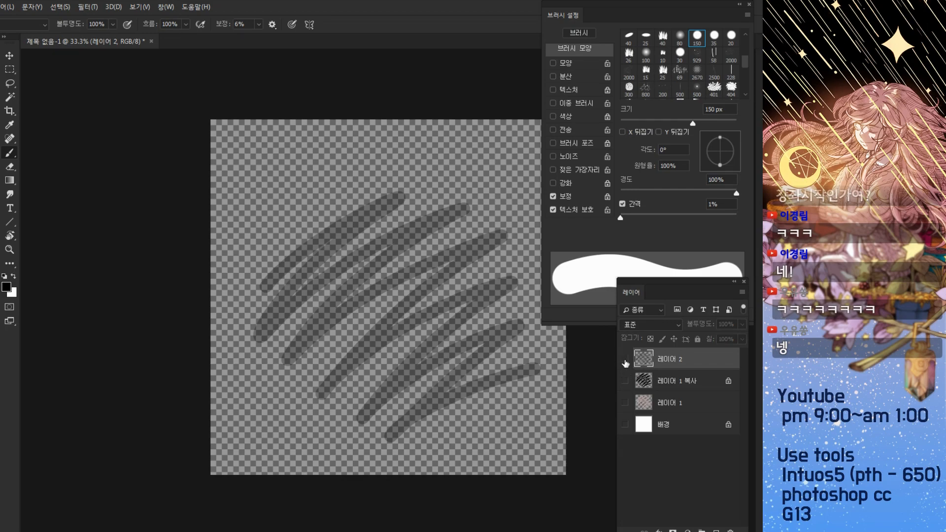
Show the solid black scribble copy in place of the stamp layer and make it the active layer
left_click(626, 359)
left_click(626, 381)
left_click(678, 376)
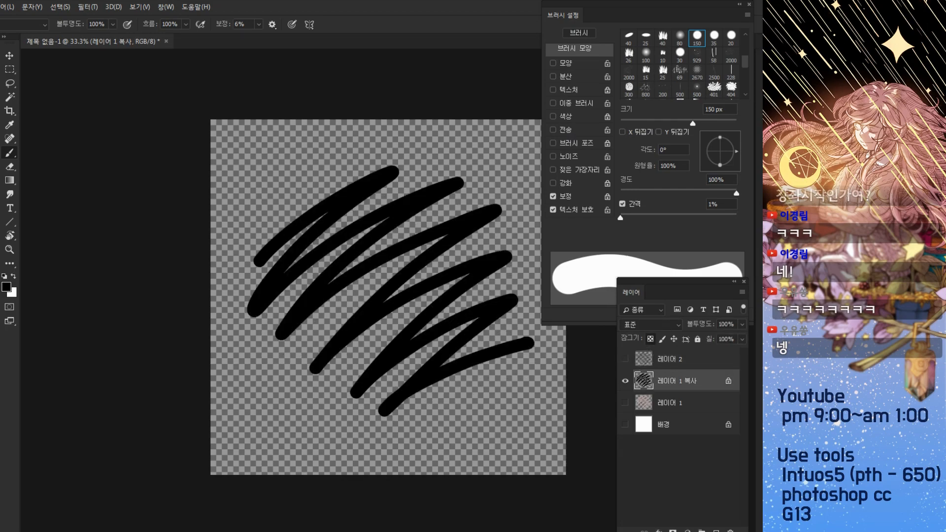
Define a brush preset named 진한브러쉬 from the solid black scribble copy
left_click(0, 7)
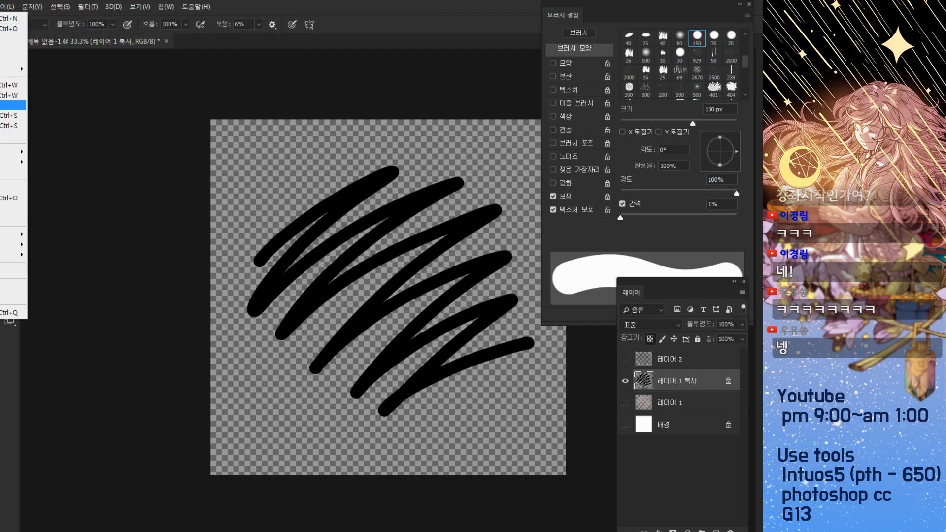
mouse_move(0, 7)
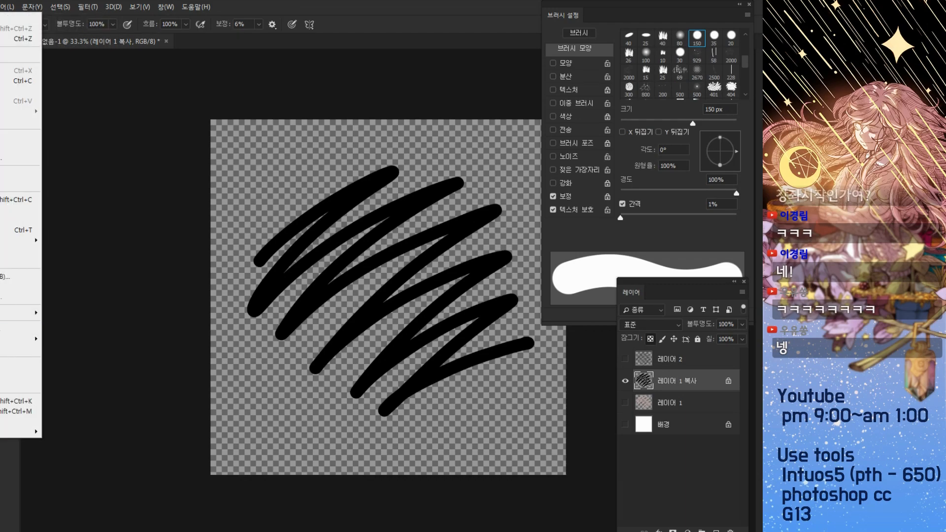
left_click(318, 2)
double_click(318, 2)
left_click_drag(282, 3, 528, 35)
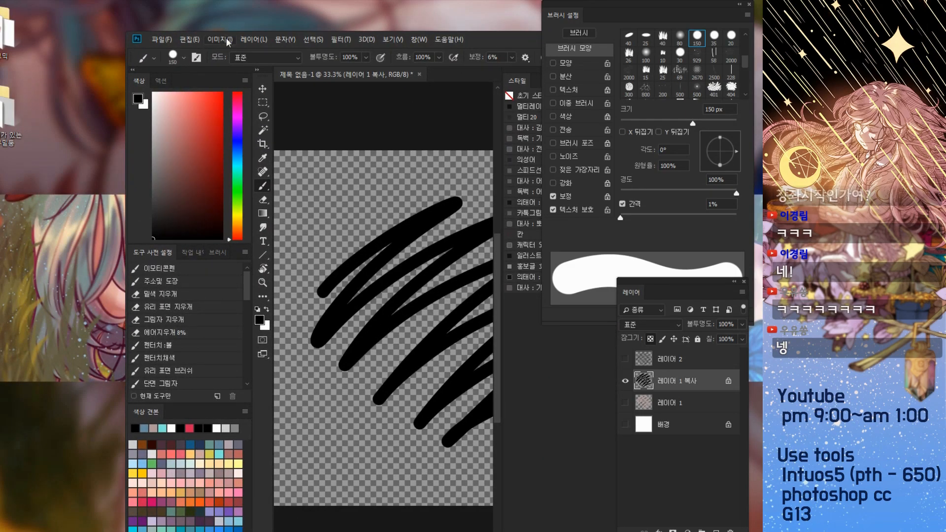
left_click(196, 42)
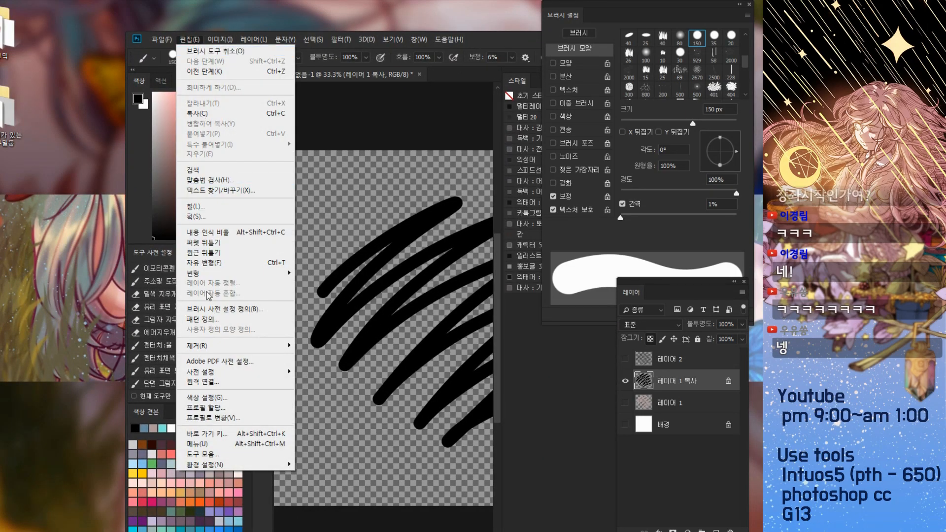
left_click(240, 316)
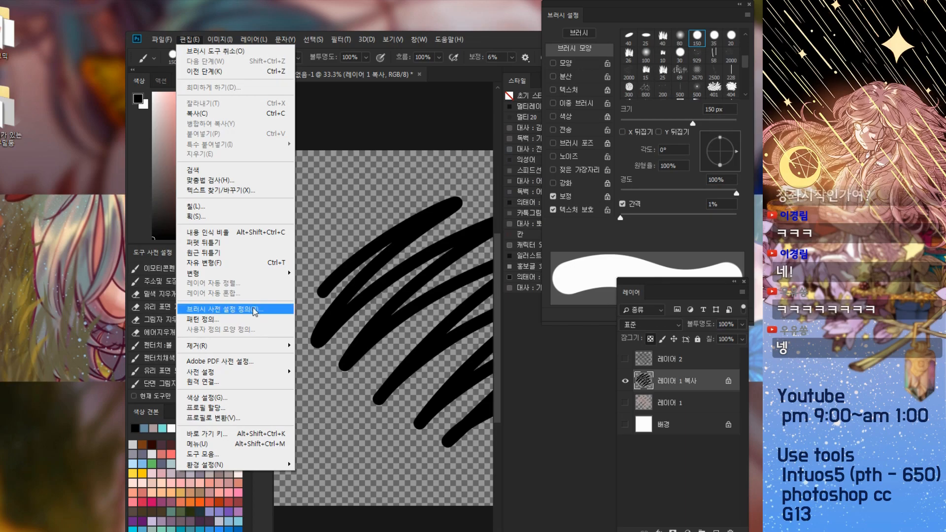
type("w질감브러쉬")
key("Return")
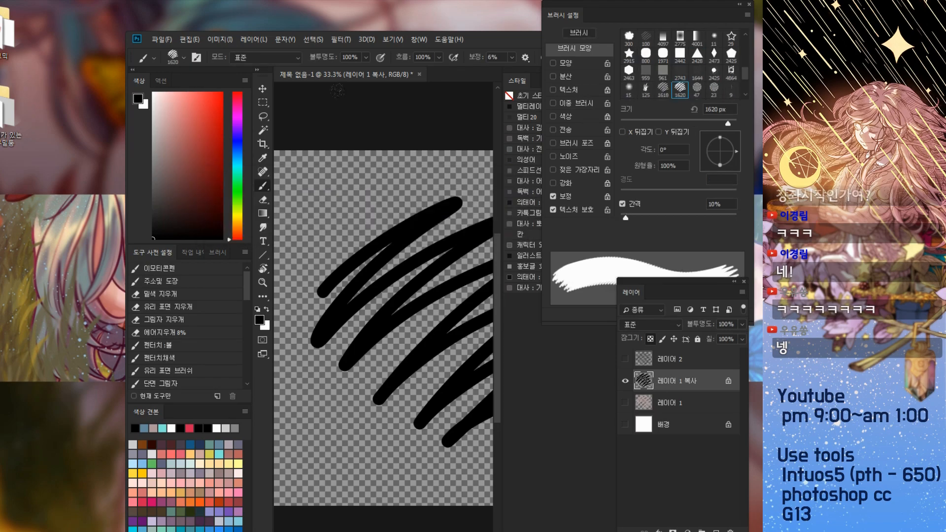
double_click(493, 47)
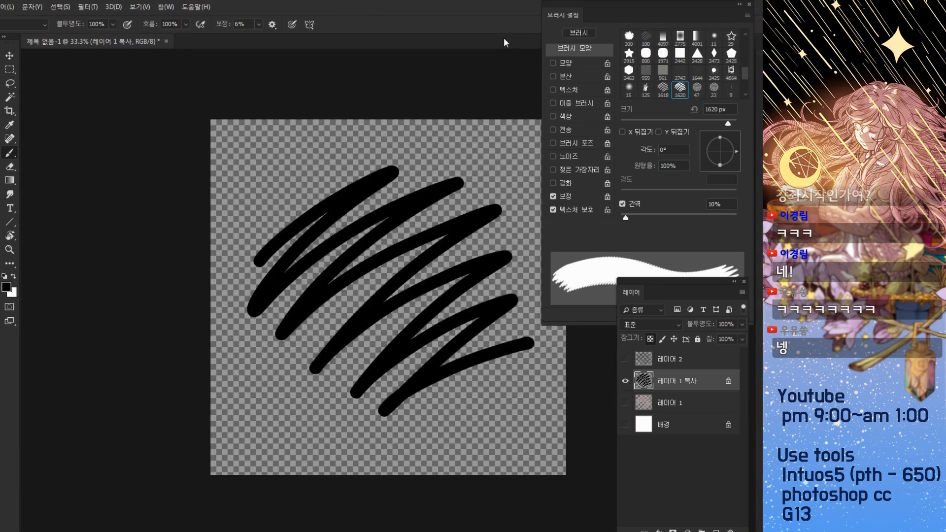
Show the stamp layer over the white background in place of the black scribble copy and make it active
left_click(625, 381)
left_click(625, 359)
left_click(666, 362)
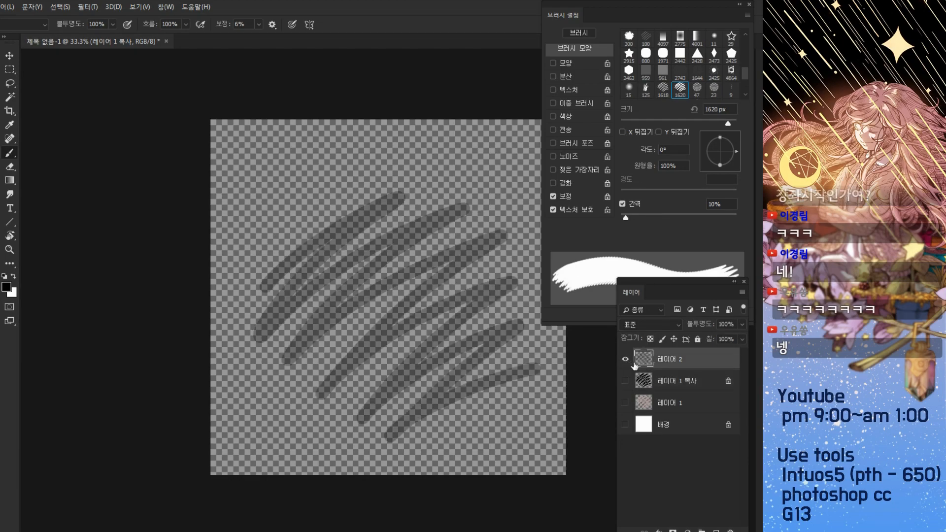
left_click(625, 425)
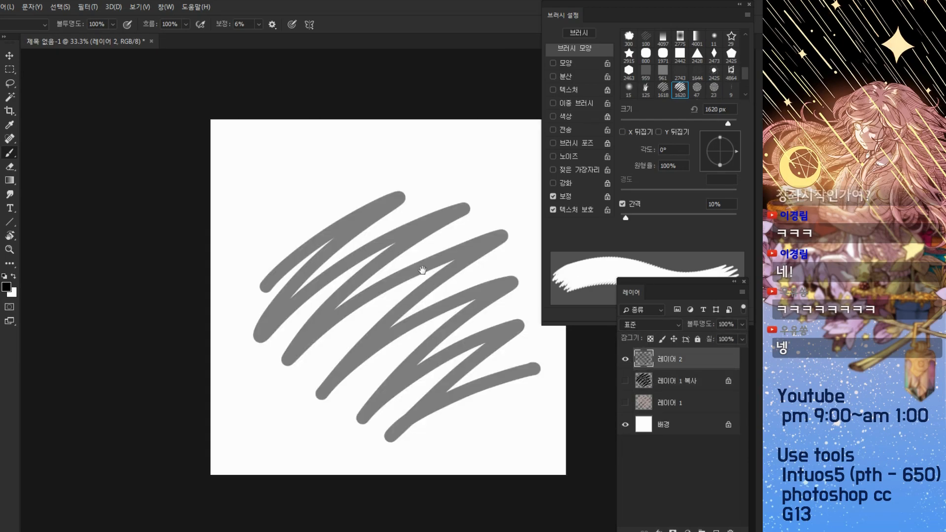
Try stamping the 진한브러쉬 brush in pink over the gray scribble, undoing the stamps
left_click(378, 249)
key("ctrl+z")
left_click(358, 250)
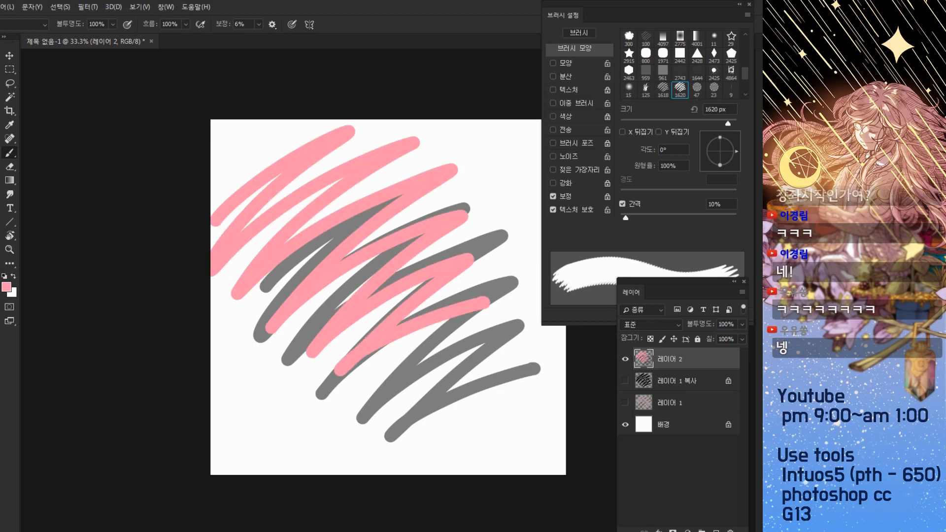
key("ctrl+z")
left_click(416, 299)
key("ctrl+z")
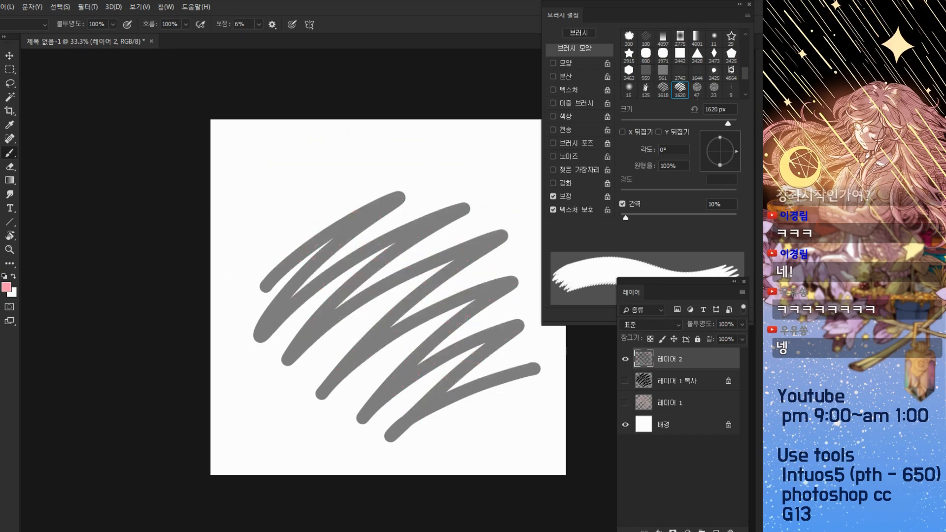
Select the 연한브러쉬 brush and stamp it in pink over the canvas's upper-left area
right_click(248, 225)
left_click(337, 465)
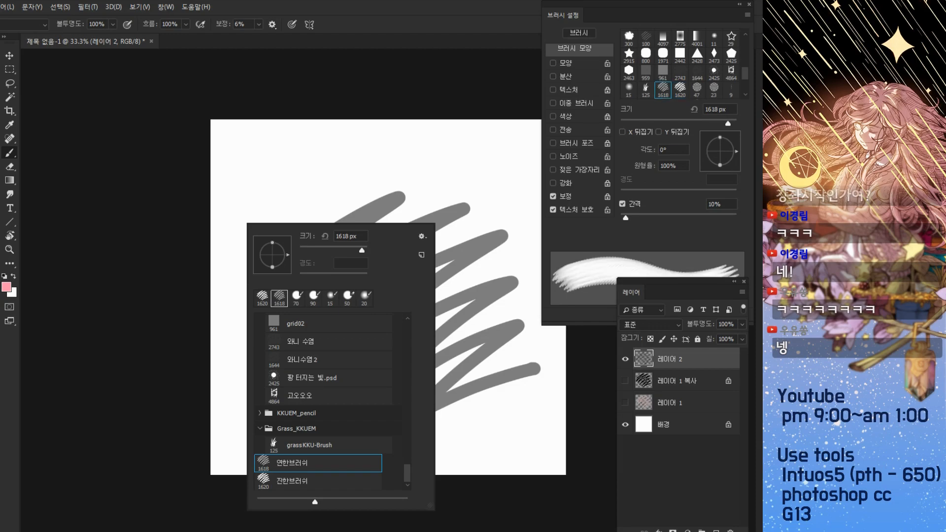
left_click(106, 352)
key("ctrl+z")
left_click(351, 288)
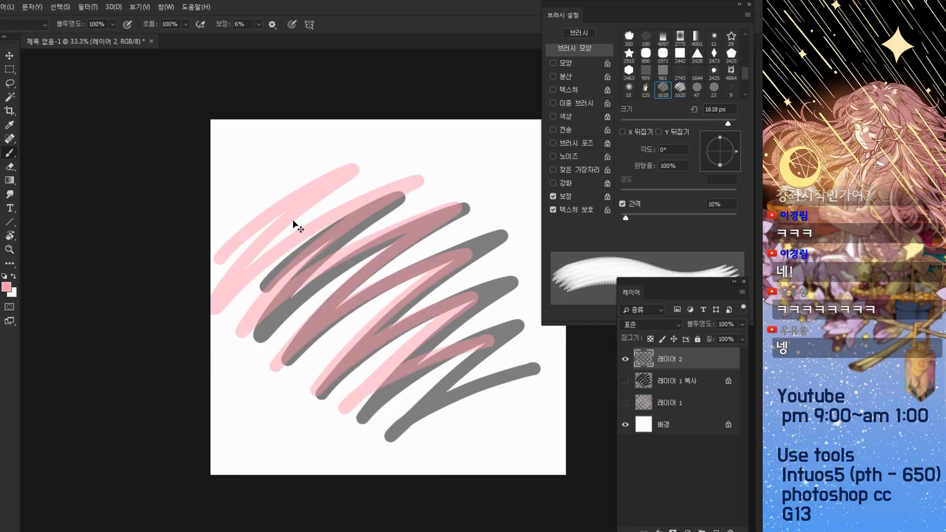
key("ctrl+z")
left_click(303, 198)
Select the 진한브러쉬 brush and stamp it in pink across the middle of the canvas for comparison
right_click(265, 261)
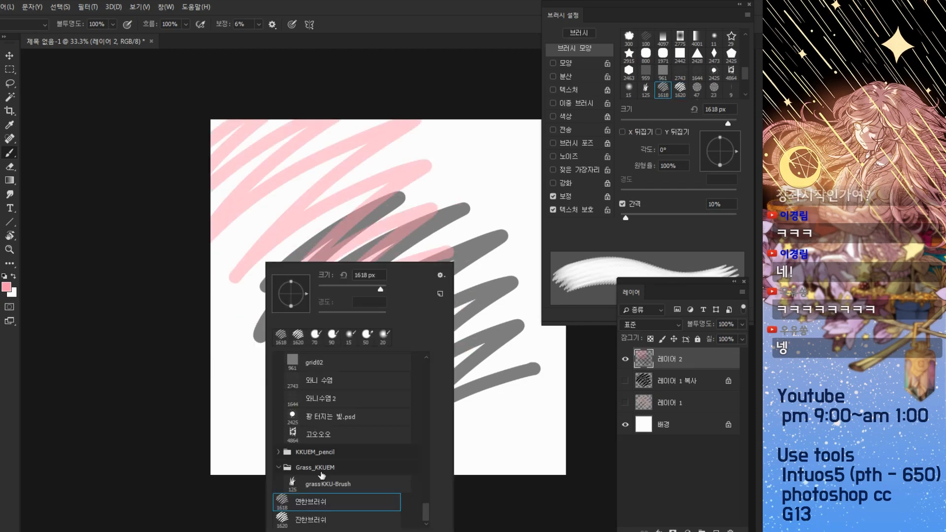
left_click(328, 517)
left_click(397, 238)
left_click(398, 236)
key("ctrl+z")
left_click(412, 335)
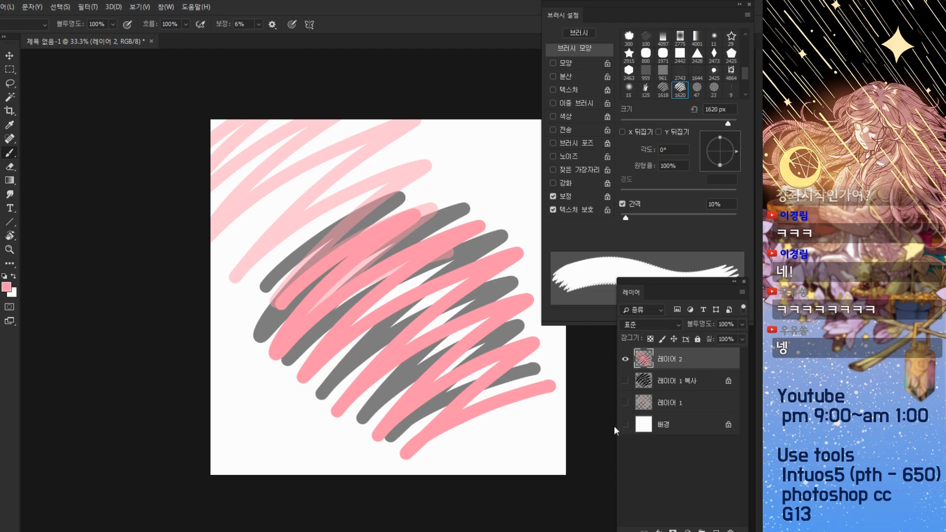
View the stamps without the white background, undo all the scribble stamps and show the background again
left_click(625, 425)
scroll(680, 64, "up", 4)
left_click(698, 38)
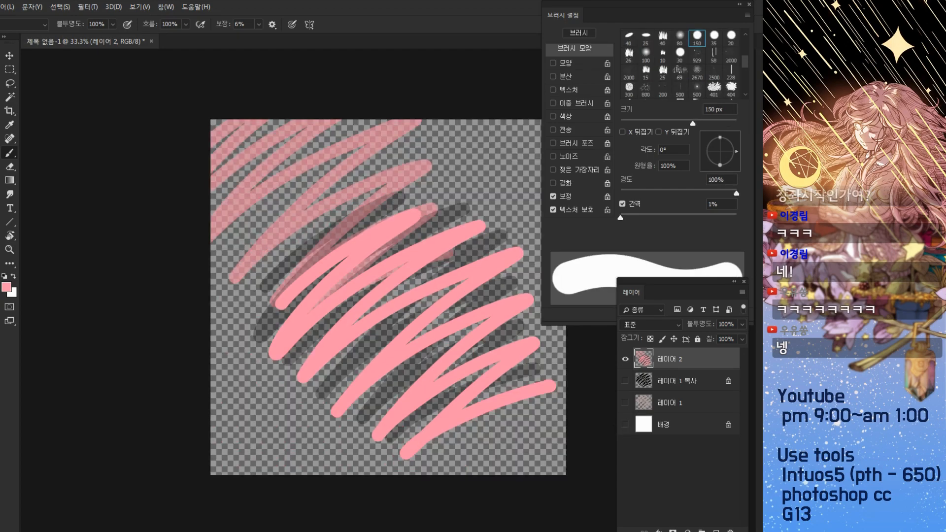
key("ctrl+z")
key("ctrl+z")
key("ctrl+z")
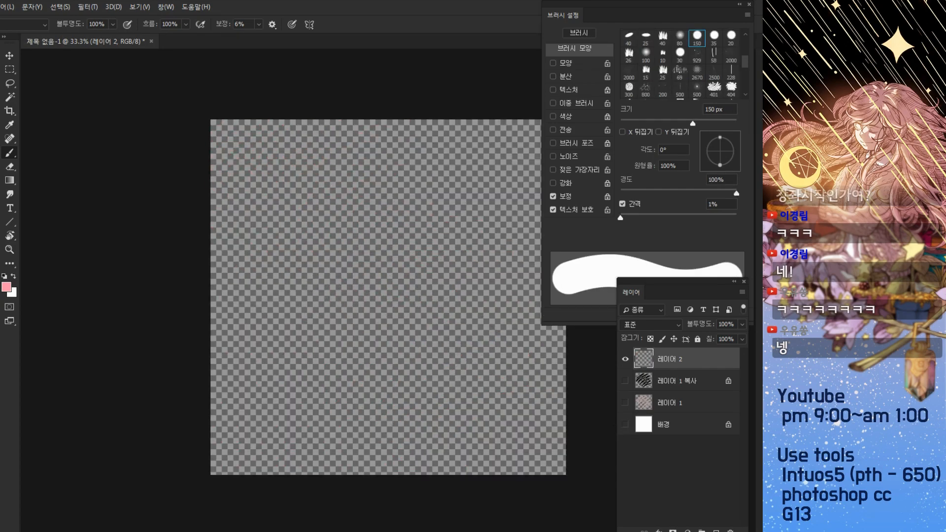
left_click(625, 425)
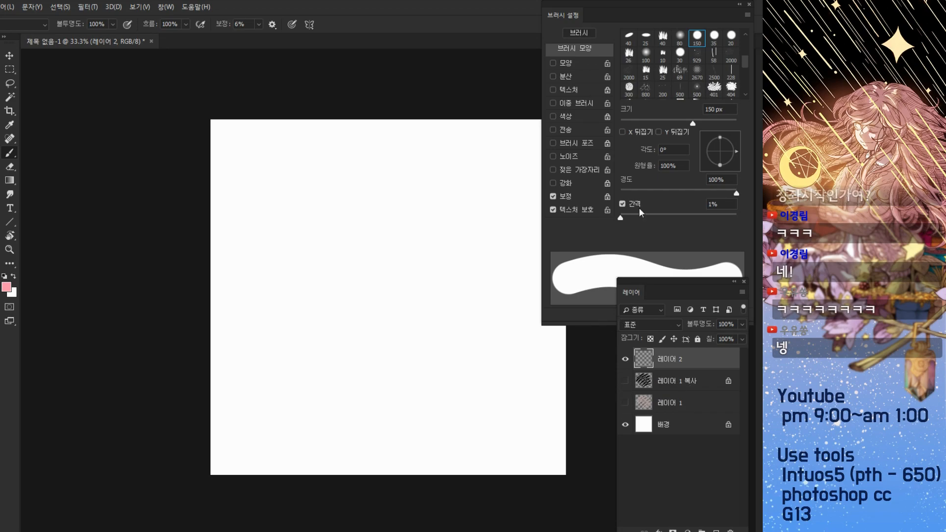
Move the brush settings beside the canvas and select the 진한브러쉬 brush
left_click_drag(574, 7, 445, 7)
mouse_move(531, 3)
left_mouse_down()
mouse_move(570, 5)
mouse_move(459, 50)
mouse_move(383, 111)
mouse_move(290, 117)
mouse_move(265, 103)
mouse_move(126, 103)
mouse_move(147, 103)
left_mouse_up()
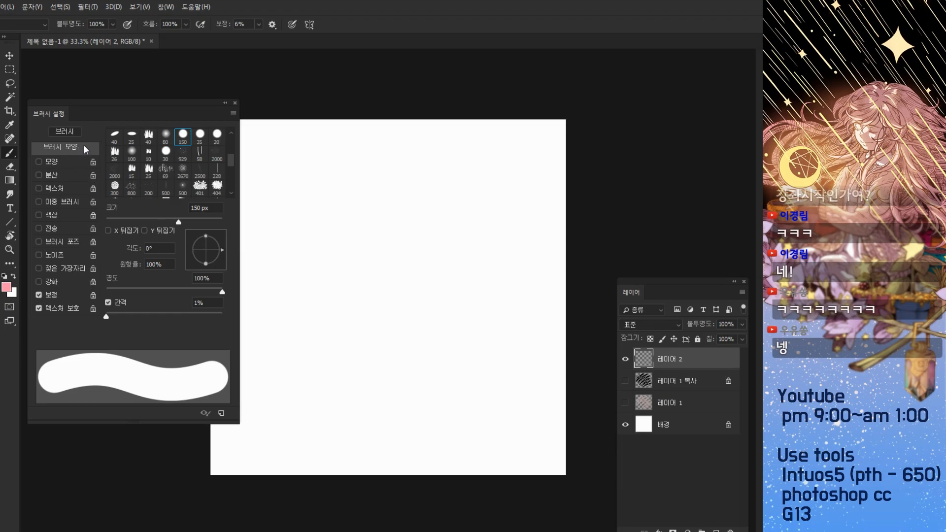
right_click(404, 315)
left_click_drag(470, 348, 471, 448)
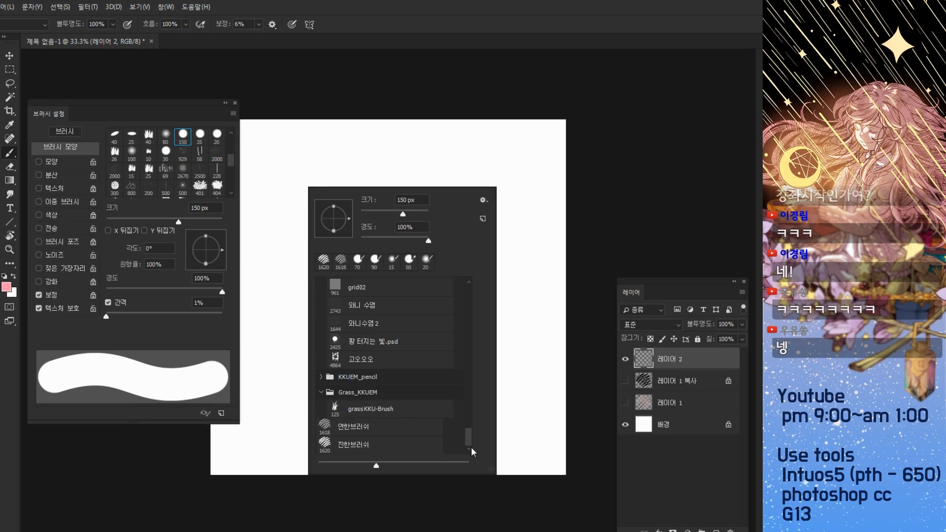
left_click(416, 446)
left_click(136, 116)
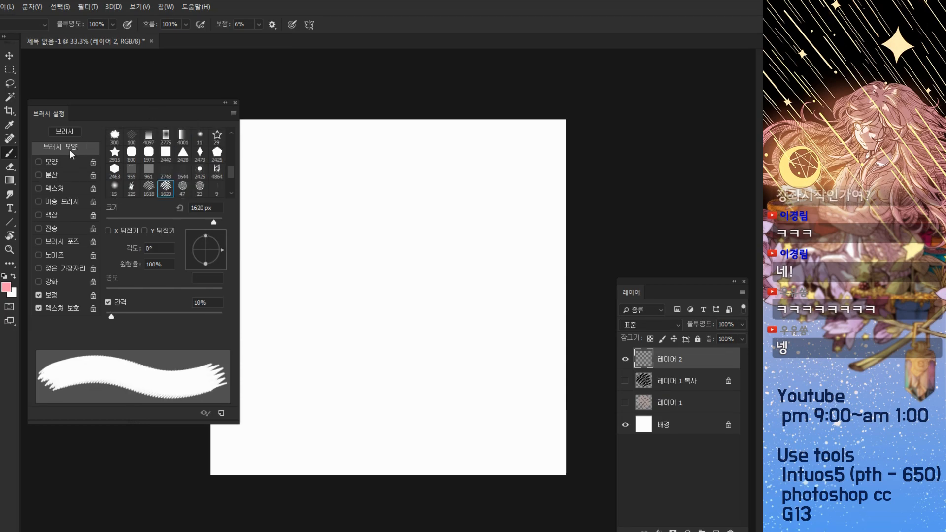
Reduce the scribble brush's size and try two broad pink strokes across the canvas, undoing both
key("bracketleft")
key("bracketleft")
key("bracketleft")
key("bracketleft")
key("bracketleft")
key("bracketleft")
key("bracketleft")
mouse_move(297, 319)
left_mouse_down()
mouse_move(453, 260)
mouse_move(506, 254)
left_mouse_up()
left_click_drag(329, 359, 516, 313)
key("ctrl+z")
key("ctrl+z")
Reduce the scribble brush's size to 400 px and try one pink stroke at 10% spacing, undoing it
key("bracketleft")
key("bracketleft")
key("bracketleft")
left_click_drag(296, 308, 480, 232)
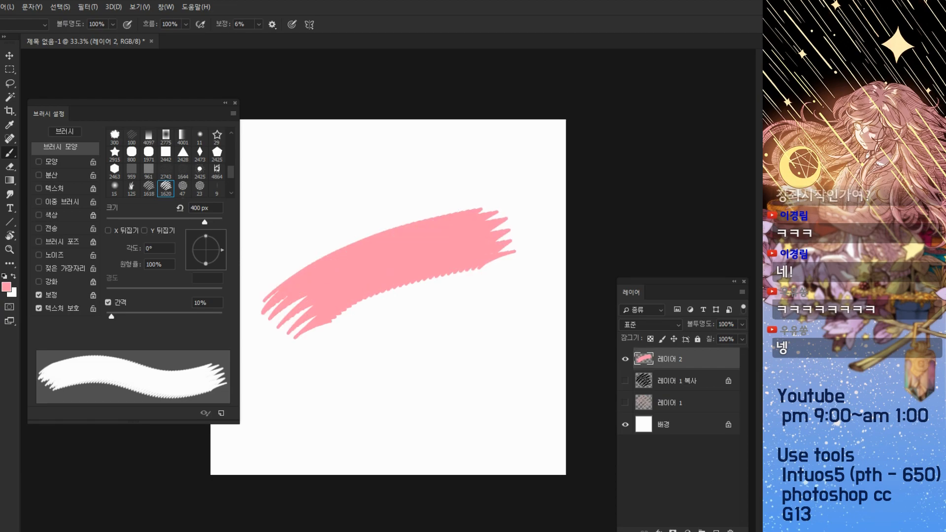
key("ctrl+z")
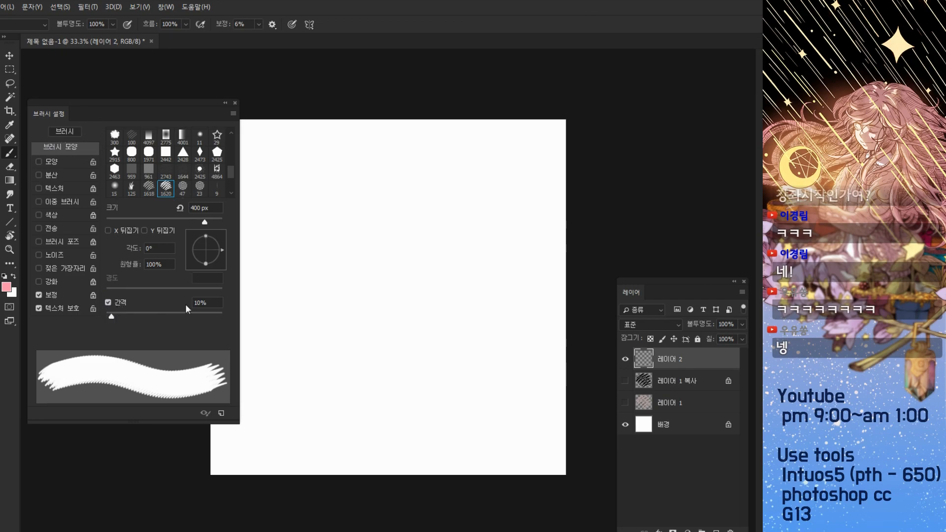
Paint a pink stroke at minimum brush spacing and a second one below it at 16% spacing
left_click_drag(111, 316, 105, 316)
mouse_move(288, 281)
left_mouse_down()
mouse_move(315, 257)
mouse_move(434, 207)
mouse_move(513, 202)
left_mouse_up()
left_click_drag(106, 316, 114, 315)
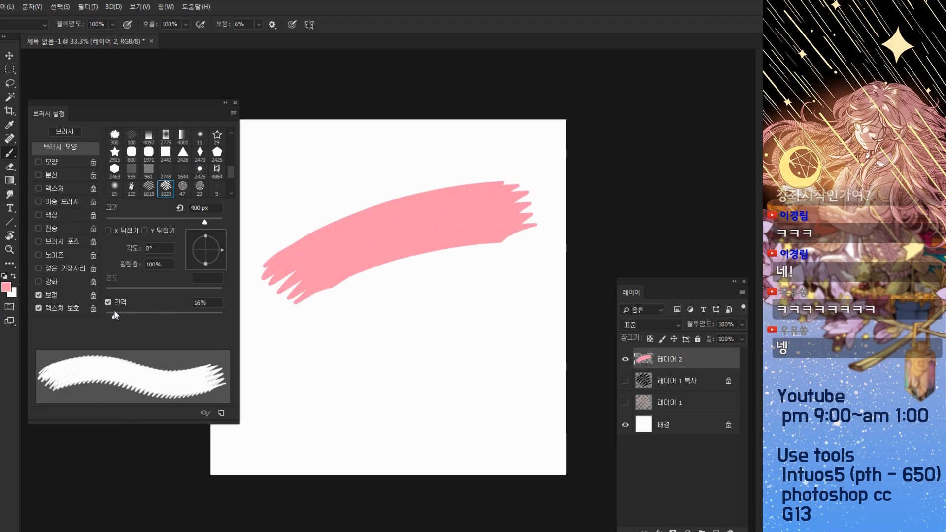
mouse_move(298, 335)
left_mouse_down()
mouse_move(468, 264)
mouse_move(523, 281)
left_mouse_up()
Add a new layer above the pink strokes and try a small round-brush mark on it, undoing the mark
key("ctrl+shift+n")
key("Return")
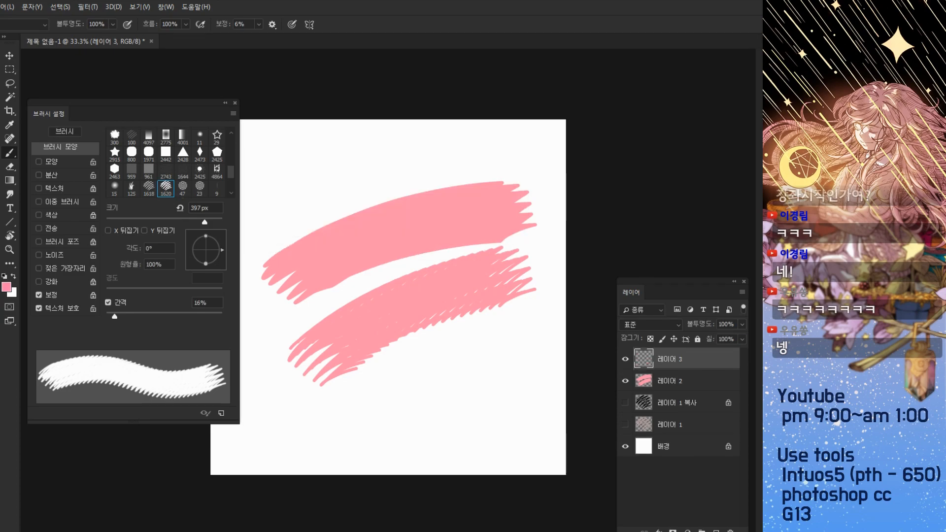
key("F2")
key("[")
key("[")
key("[")
key("[")
key("[")
mouse_move(336, 300)
left_mouse_down()
mouse_move(352, 276)
mouse_move(344, 297)
left_mouse_up()
key("ctrl+z")
Try a small red mark on the lower pink stroke with a 35 px round brush, undoing it
left_click(2, 456)
key("[")
key("[")
key("[")
left_click_drag(380, 367, 382, 375)
key("ctrl+z")
key("ctrl+z")
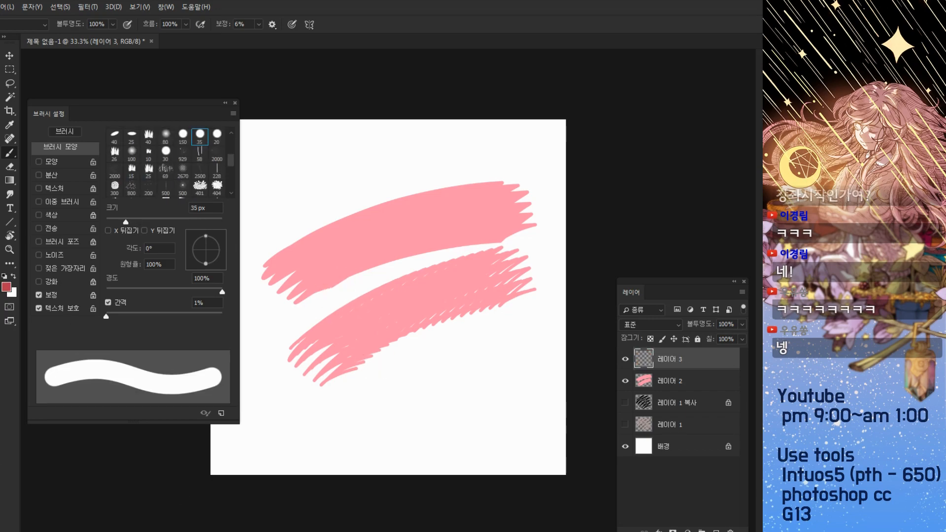
Try red strokes above the pink ones with a 100 px hard round brush at 1% and 58% spacing, undoing both
left_click(2, 455)
left_click(2, 443)
key("[")
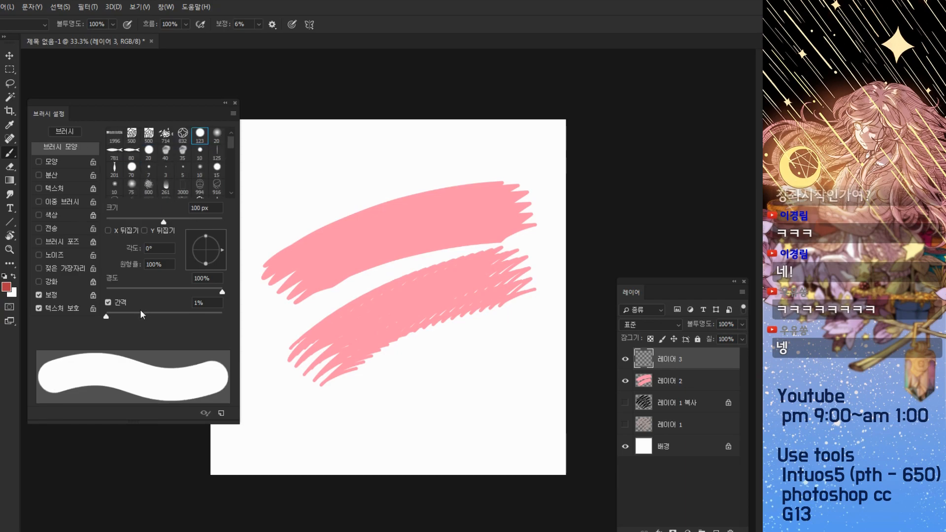
mouse_move(295, 199)
left_mouse_down()
mouse_move(276, 170)
mouse_move(390, 167)
left_mouse_up()
key("ctrl+z")
left_click_drag(125, 316, 139, 316)
mouse_move(277, 193)
left_mouse_down()
mouse_move(310, 175)
mouse_move(414, 155)
left_mouse_up()
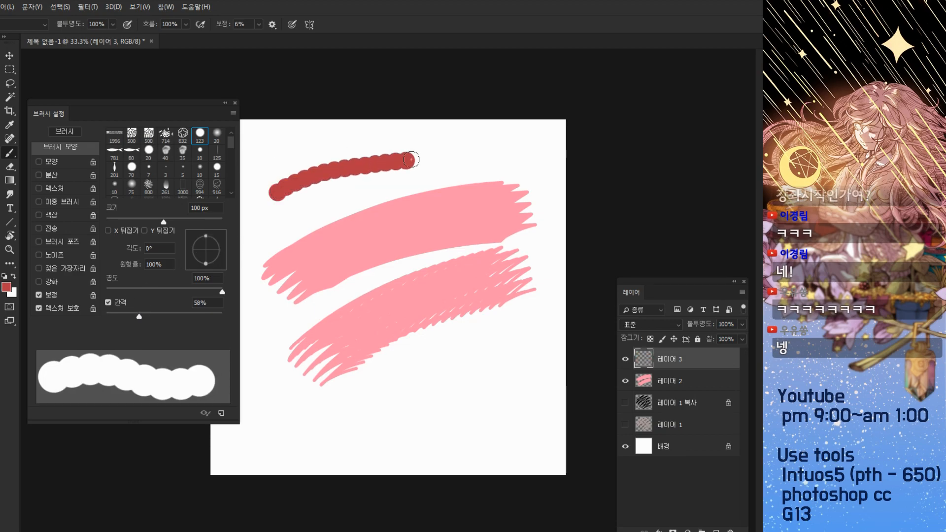
key("ctrl+z")
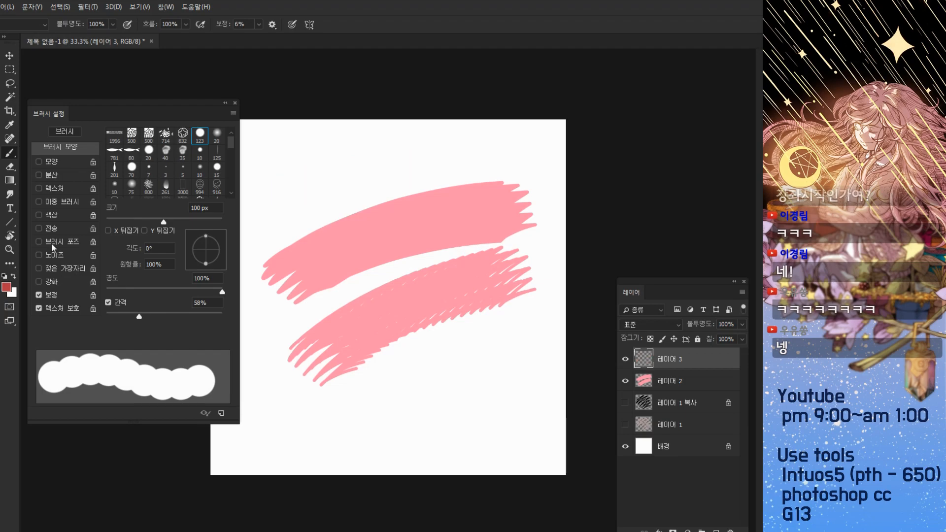
Reselect the hard round brush with 1% spacing, enable Transfer for it and enlarge it to 175 px
key("period")
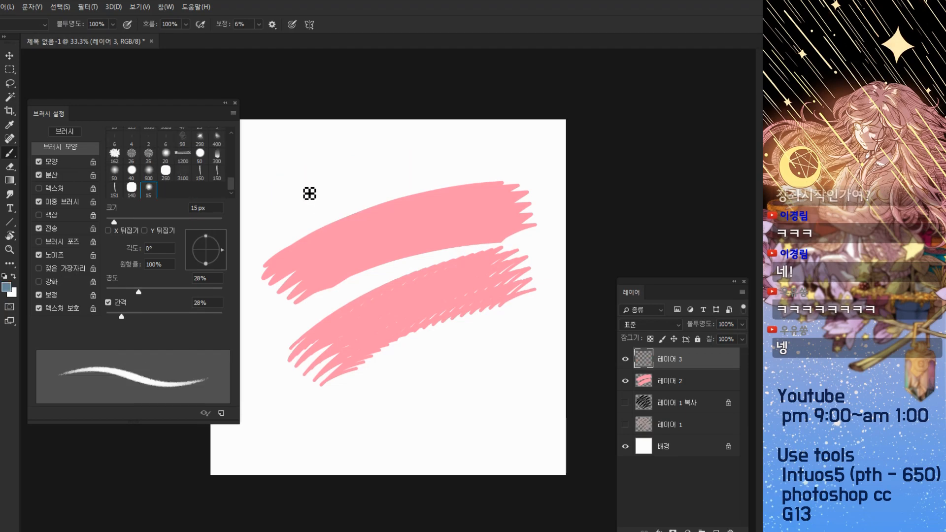
key("comma")
left_click(39, 229)
key("bracketright")
Try two blue strokes with Transfer enabled, undo them, and turn on pen pressure control for opacity
left_click_drag(296, 186, 400, 152)
key("ctrl+z")
left_click_drag(268, 214, 446, 157)
key("ctrl+z")
left_click(127, 24)
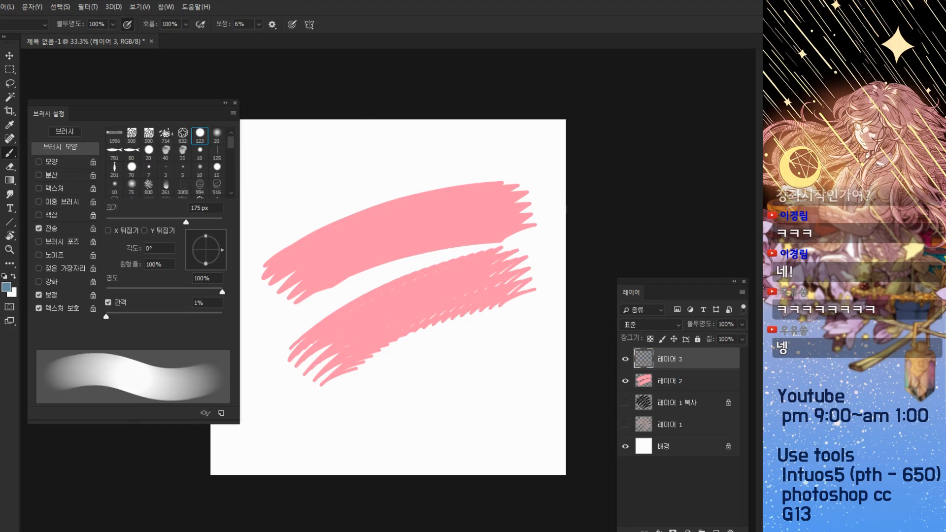
Try a blue stroke above the pink ones at 1% spacing and one below at 45% spacing, undoing the latter
left_click_drag(263, 219, 387, 175)
left_click(131, 312)
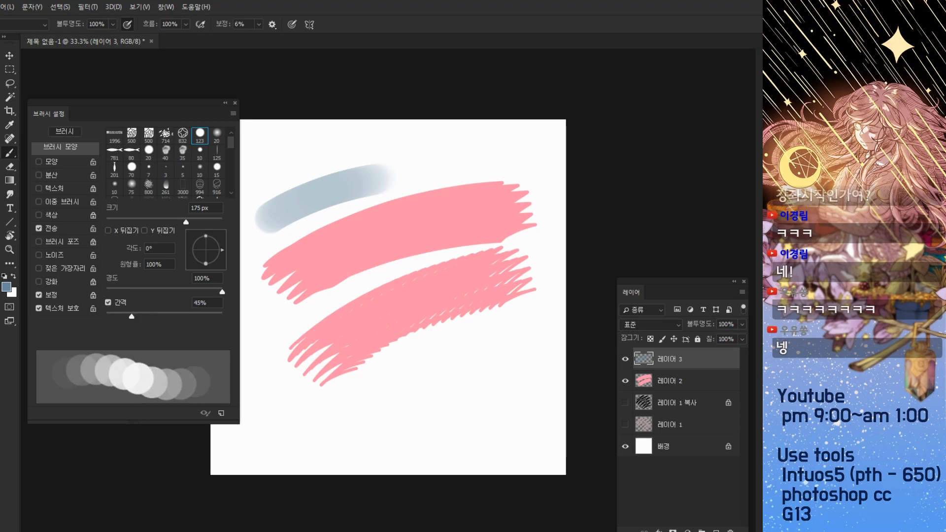
mouse_move(318, 427)
left_mouse_down()
mouse_move(380, 393)
mouse_move(486, 384)
left_mouse_up()
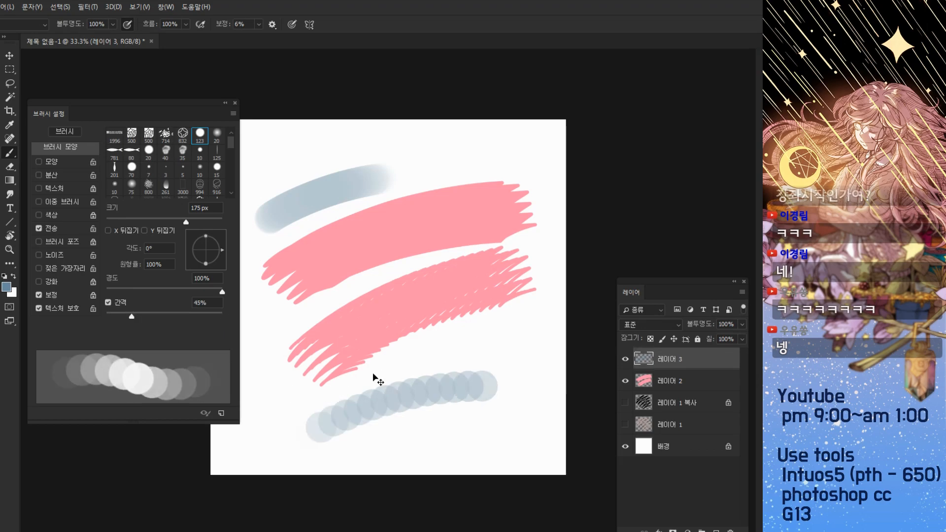
key("ctrl+z")
Set the brush spacing to 27% and try overlapping blue strokes below the pink ones
left_click(121, 313)
mouse_move(325, 422)
left_mouse_down()
mouse_move(405, 366)
mouse_move(466, 359)
left_mouse_up()
left_click_drag(324, 427, 480, 362)
left_click_drag(357, 441, 495, 387)
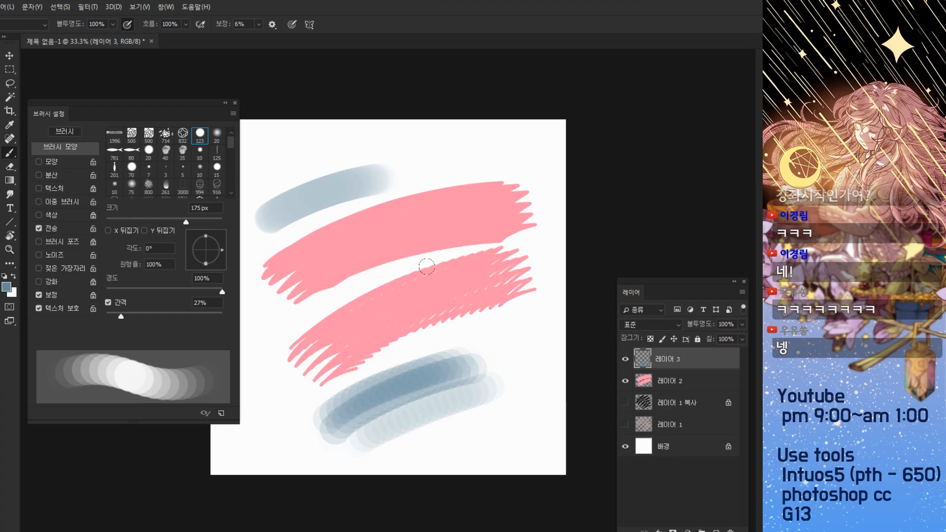
Return the spacing to 1%, try blue strokes above and below the pink ones, and undo all the blue paint
left_click(107, 316)
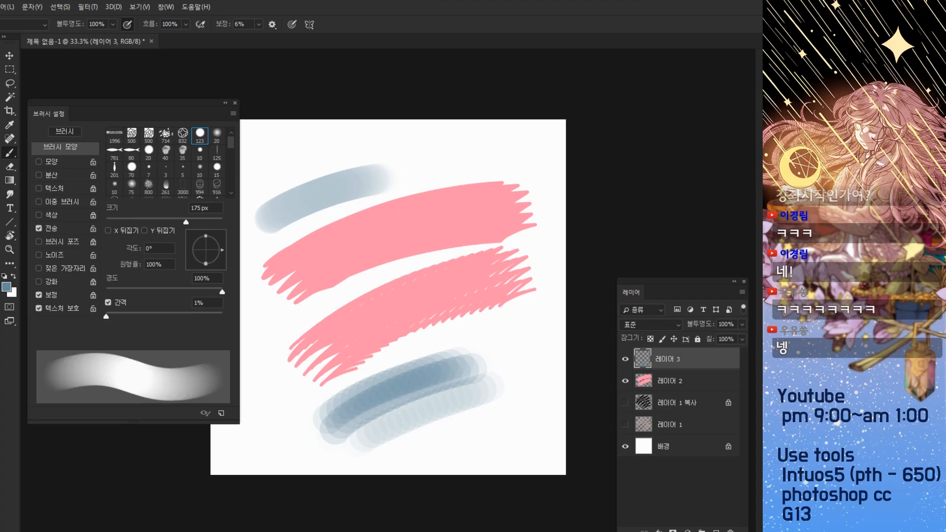
left_click_drag(381, 173, 472, 156)
mouse_move(525, 405)
left_mouse_down()
mouse_move(327, 460)
mouse_move(433, 342)
mouse_move(496, 400)
left_mouse_up()
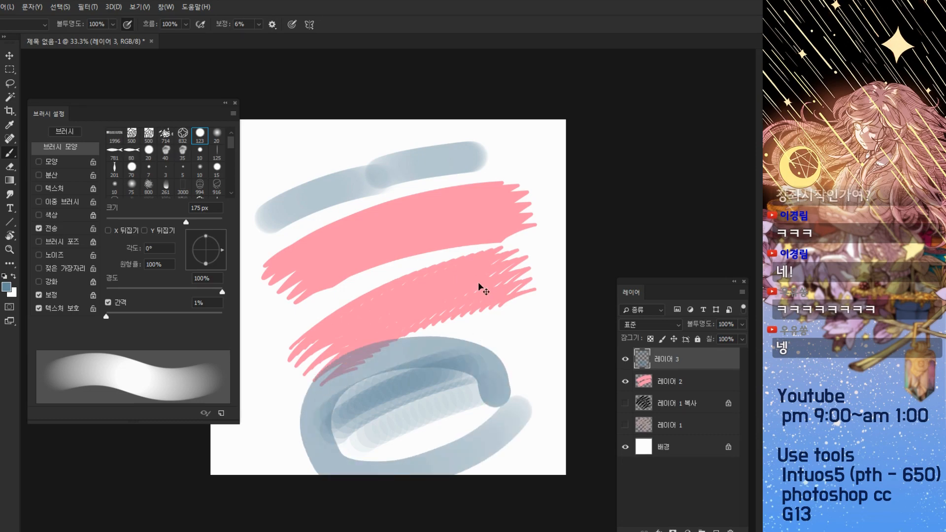
key("ctrl+z")
key("ctrl+z")
key("ctrl+z")
key("ctrl+z")
key("ctrl+z")
key("ctrl+z")
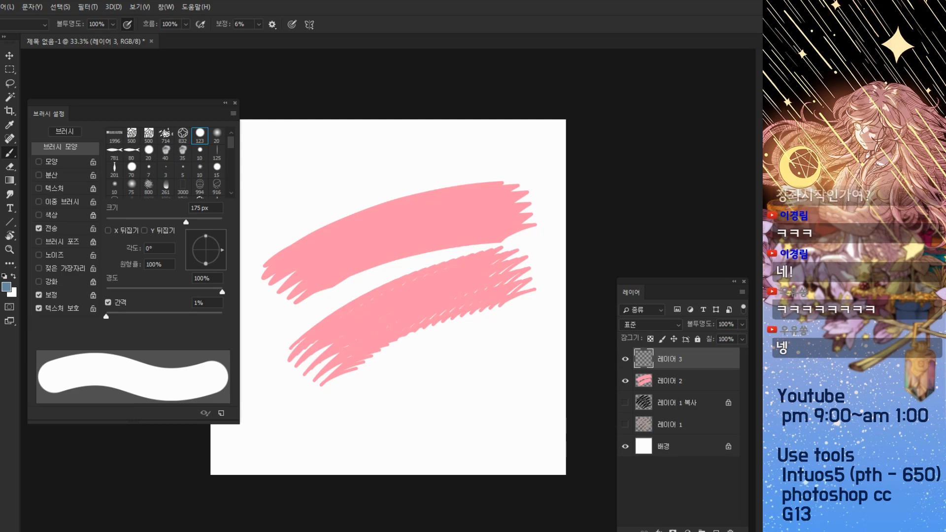
Select the custom 진한브러쉬 brush, reduce it to 500 px, and undo its oversized test mark and the empty layer
right_click(292, 148)
left_click_drag(453, 303, 456, 393)
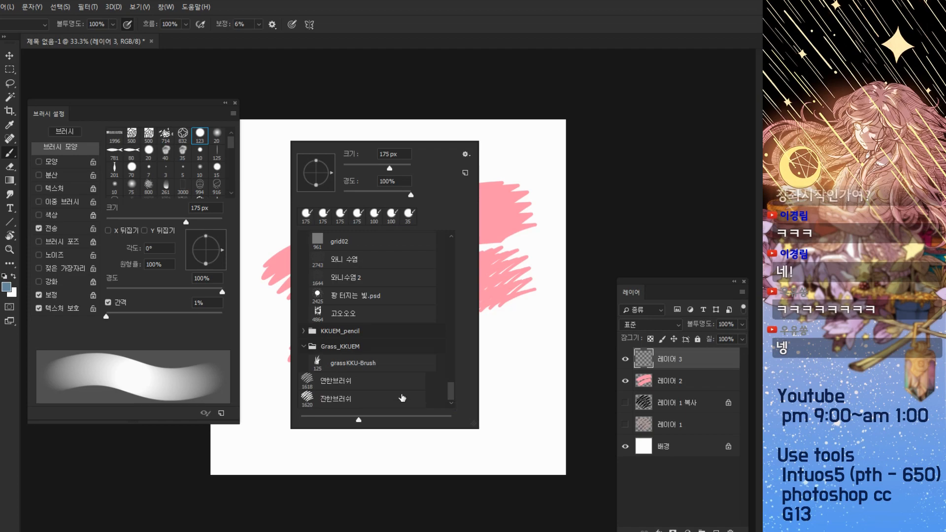
left_click(420, 404)
left_click(284, 220)
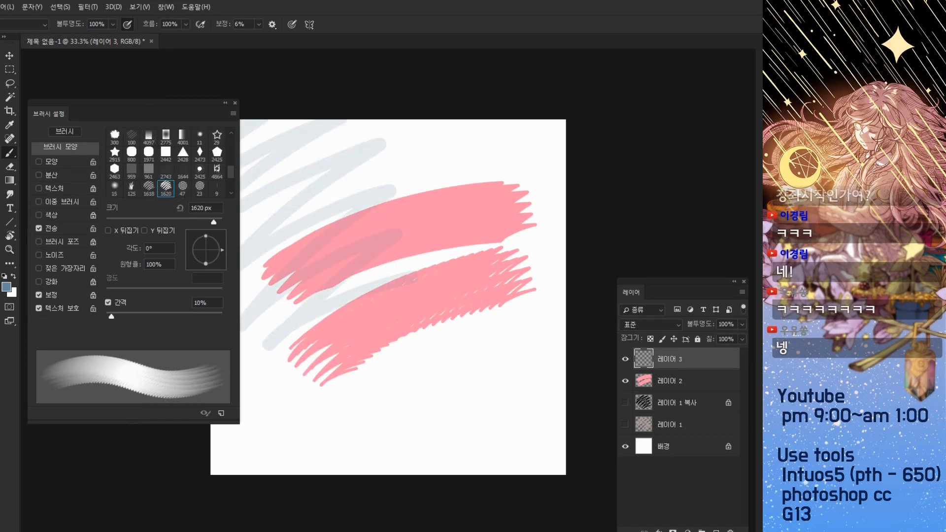
key("bracketleft")
key("bracketleft")
key("bracketleft")
key("bracketleft")
key("bracketleft")
key("bracketleft")
key("bracketleft")
key("bracketleft")
key("bracketleft")
key("bracketleft")
key("bracketleft")
key("ctrl+z")
key("ctrl+z")
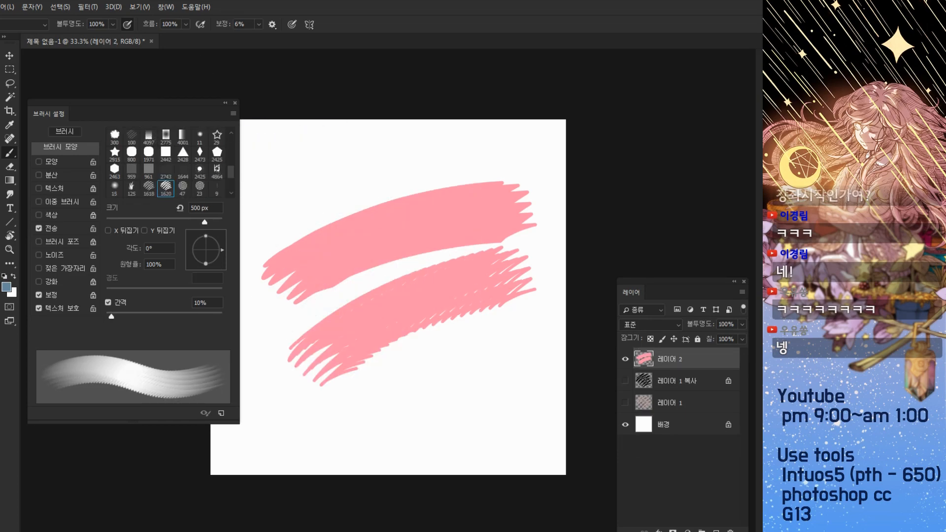
Turn off pen pressure opacity, reduce the brush to 200 px and try a blue stroke above the pink ones, undoing it
left_click(127, 24)
key("bracketleft")
key("bracketleft")
left_click_drag(257, 225, 455, 150)
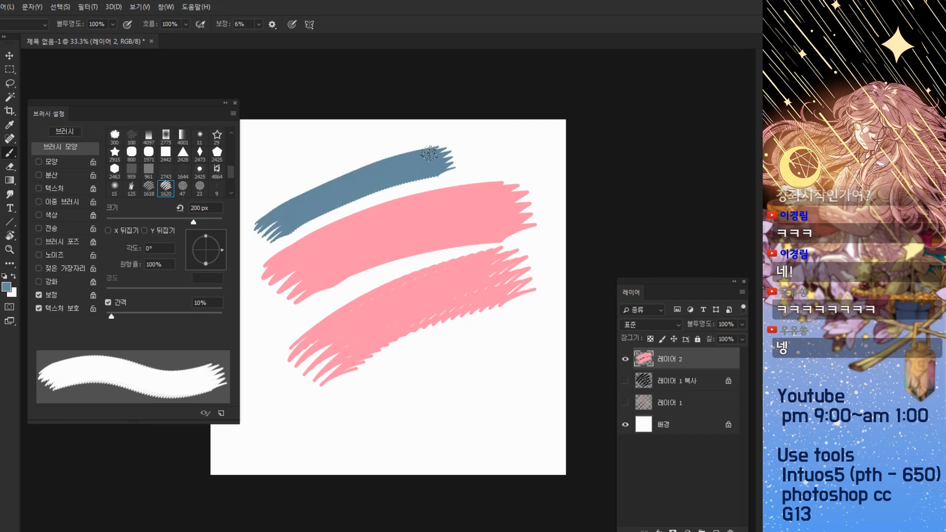
key("ctrl+z")
Set the custom brush's spacing to 1% and try two blue strokes above the pink ones, undoing both
left_click_drag(112, 316, 106, 316)
mouse_move(266, 229)
left_mouse_down()
mouse_move(338, 186)
mouse_move(465, 164)
left_mouse_up()
key("ctrl+z")
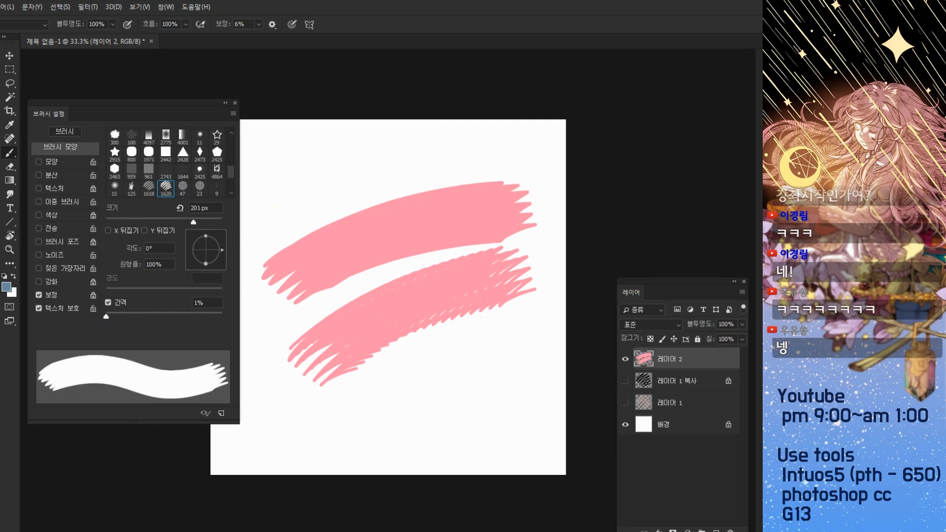
left_click_drag(288, 203, 438, 157)
key("ctrl+z")
Enable Shape Dynamics for the brush and set the Size Jitter control to Pen Pressure
left_click(59, 161)
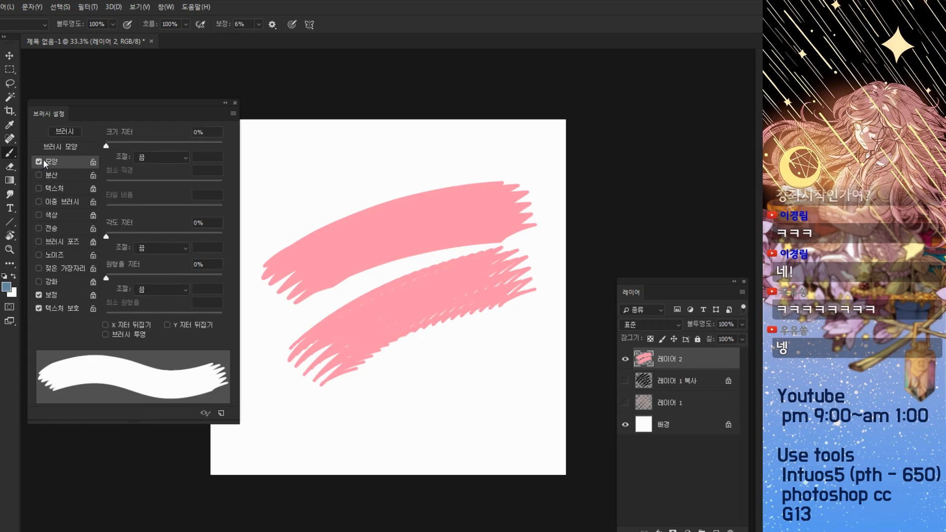
left_click(161, 158)
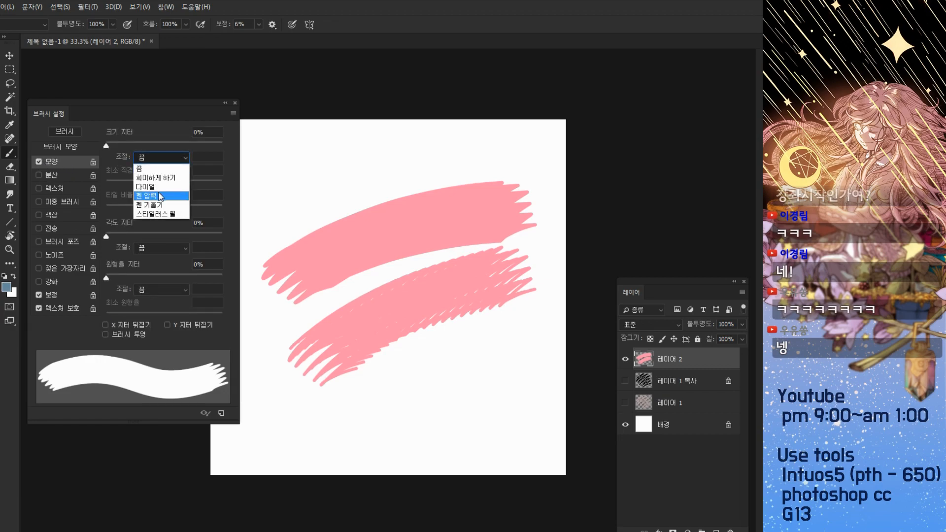
left_click(159, 196)
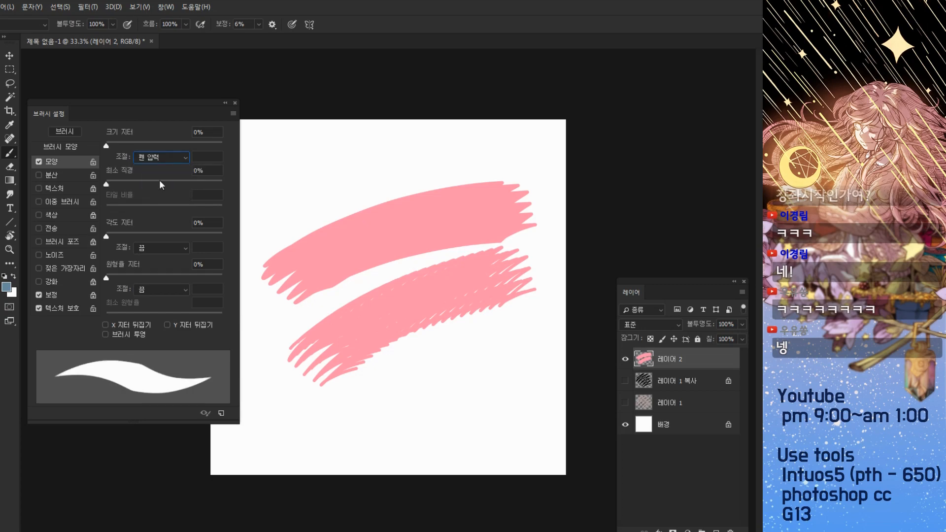
Disable Shape Dynamics and paint a short, uniformly thick blue stroke near the canvas's upper-left corner
left_click(53, 151)
left_click(78, 161)
left_click(79, 163)
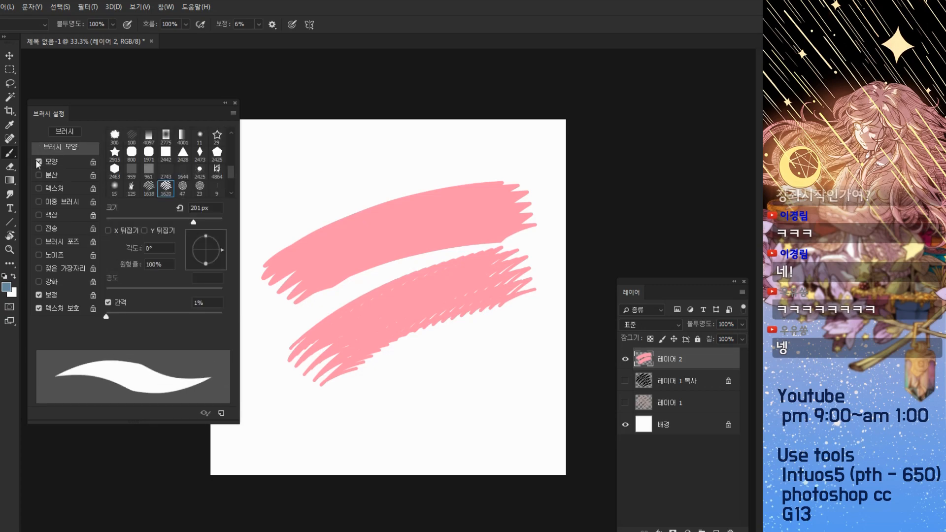
left_click_drag(267, 181, 377, 140)
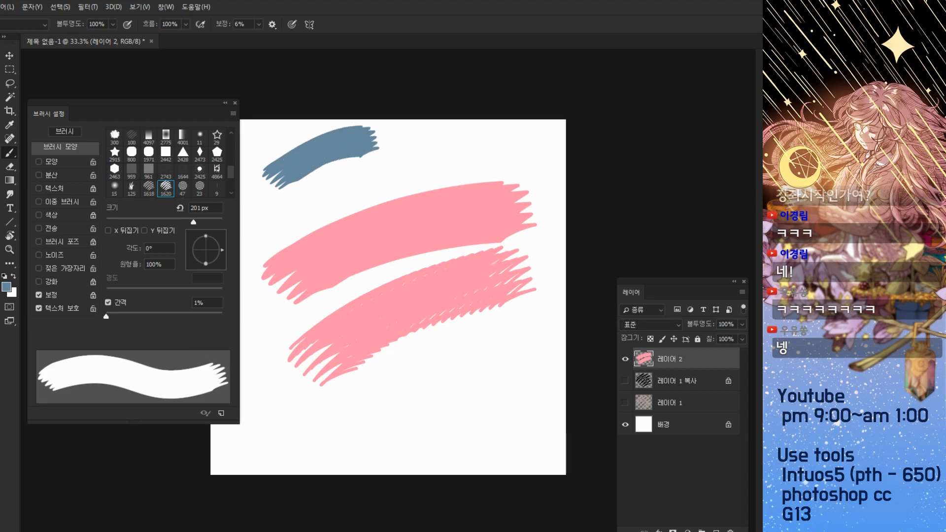
Re-enable Shape Dynamics and paint a thinner blue stroke just below the thick one
left_click(68, 161)
left_click(270, 219)
left_click_drag(268, 220, 397, 175)
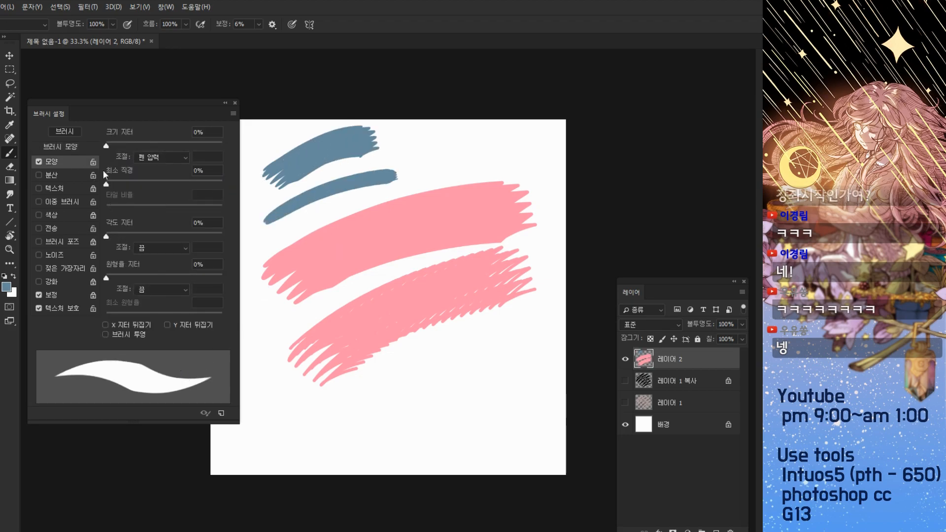
Keep the size control on Pen Pressure and paint another thin blue stroke with a tapered end beneath the previous one
left_click(38, 161)
left_click(38, 162)
left_click(159, 157)
left_click(172, 158)
left_click(137, 159)
left_click(156, 192)
left_click_drag(274, 239, 407, 191)
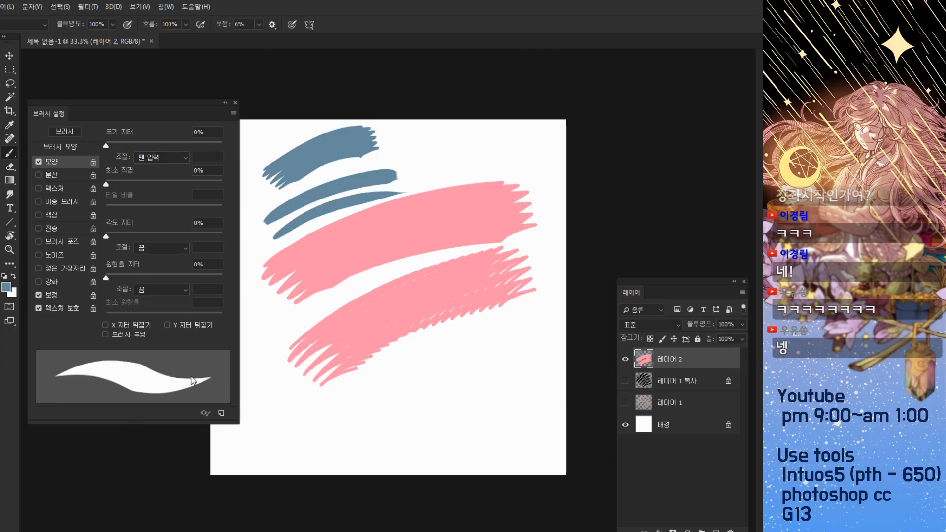
Try another blue mark right of the existing blue strokes, undo it, and restore the three earlier blue strokes
left_click_drag(412, 142, 493, 207)
key("ctrl+z")
key("ctrl+z")
key("ctrl+z")
key("ctrl+z")
key("ctrl+shift+z")
left_click_drag(265, 223, 397, 173)
left_click_drag(275, 240, 407, 191)
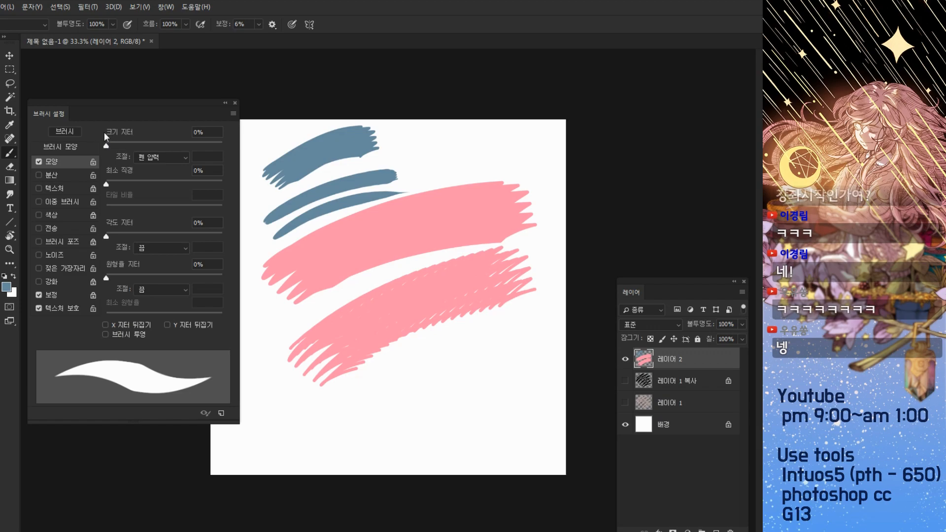
Set Size Jitter to 32% and try a thin blue stroke right of the thick one, undoing it
left_click_drag(106, 145, 145, 144)
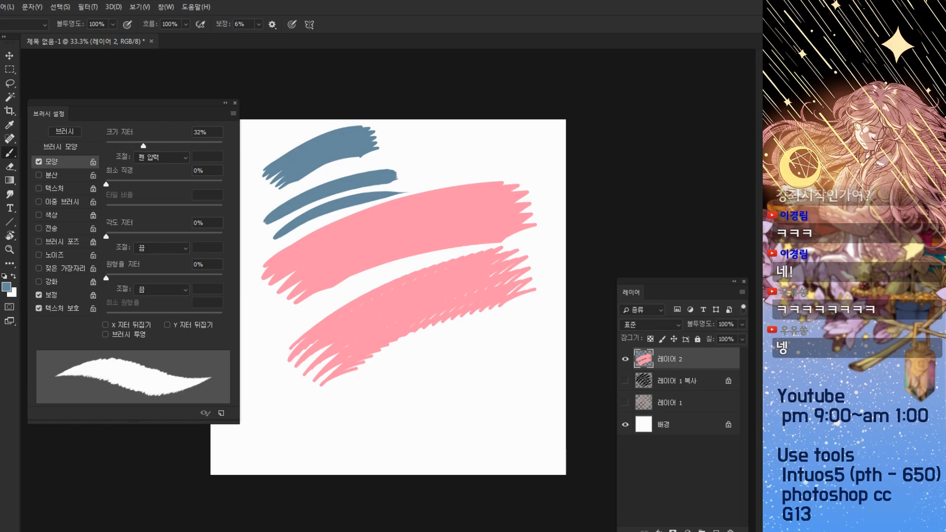
left_click_drag(373, 161, 485, 149)
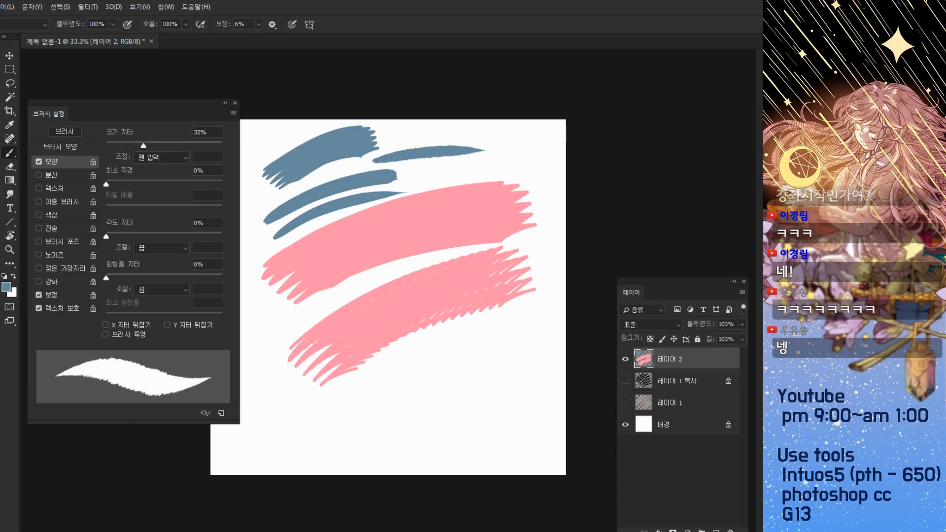
key("ctrl+plus")
left_click_drag(366, 87, 399, 155)
key("ctrl+z")
Try a rough-edged blue stroke at closer view in the blank area above the upper pink stroke, undoing it
key("ctrl+minus")
key("ctrl+plus")
key("ctrl+minus")
key("ctrl+plus")
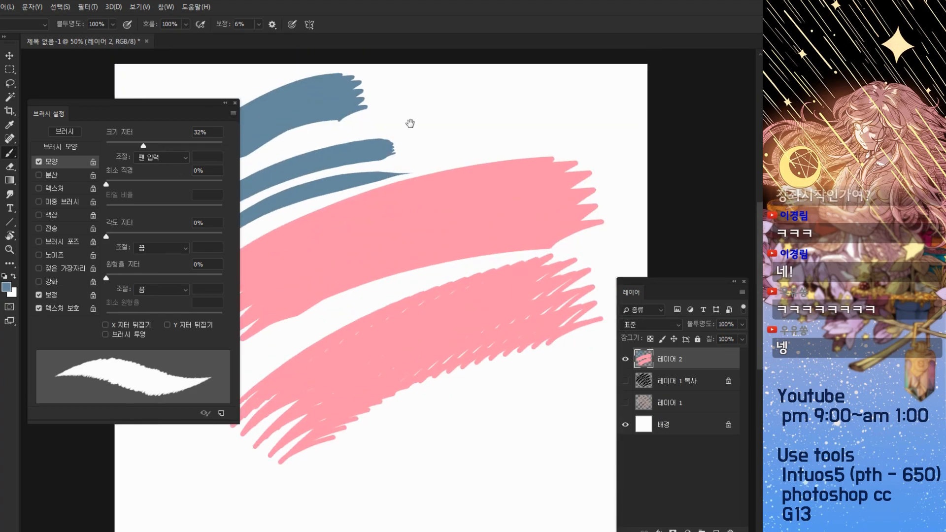
left_click_drag(405, 109, 363, 176)
key("ctrl+plus")
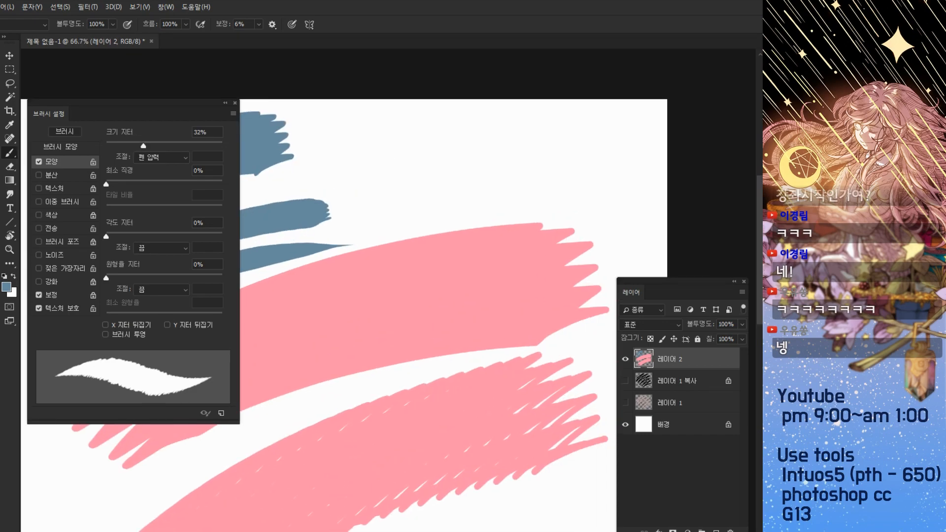
mouse_move(341, 167)
left_mouse_down()
mouse_move(450, 136)
mouse_move(507, 142)
left_mouse_up()
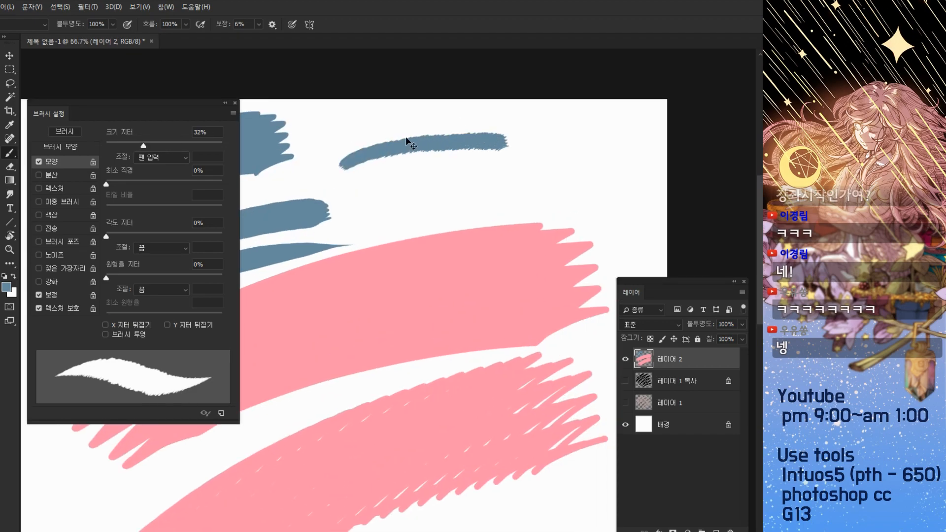
key("ctrl+z")
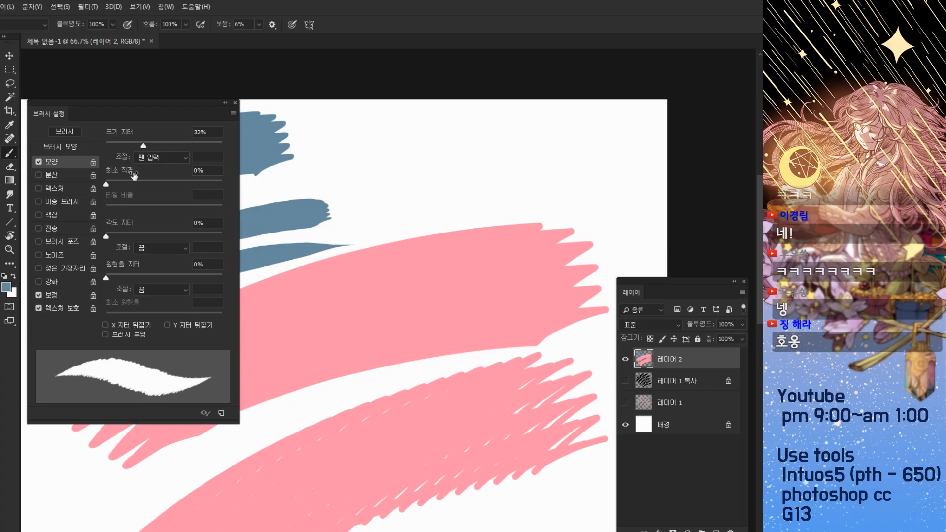
Raise Minimum Diameter and paint a rough blue stroke above the upper pink one, then set it to 17% and paint more beneath
left_click_drag(107, 185, 152, 177)
mouse_move(320, 169)
left_mouse_down()
mouse_move(454, 142)
mouse_move(595, 154)
left_mouse_up()
left_click_drag(155, 184, 127, 182)
left_click_drag(357, 184, 571, 184)
key("ctrl+z")
mouse_move(340, 206)
left_mouse_down()
mouse_move(482, 184)
mouse_move(604, 190)
left_mouse_up()
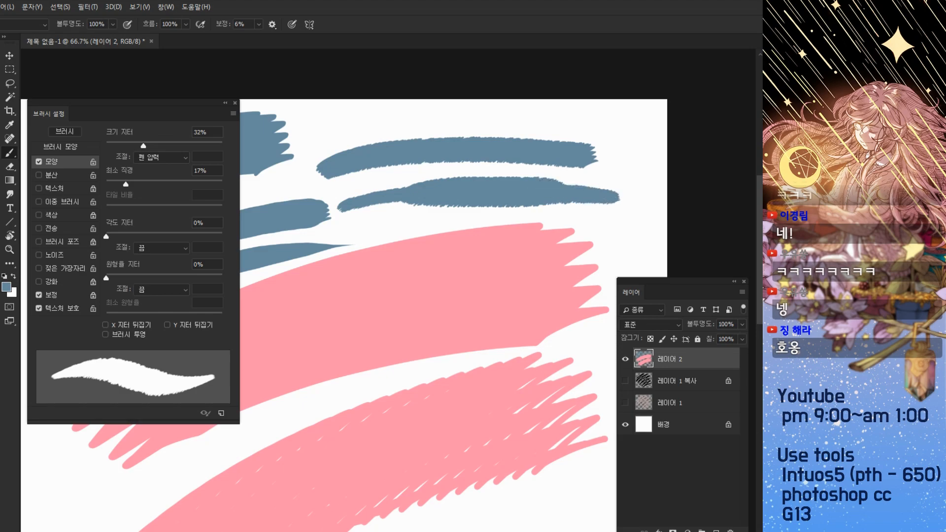
left_click_drag(331, 188, 407, 168)
left_click_drag(360, 188, 457, 172)
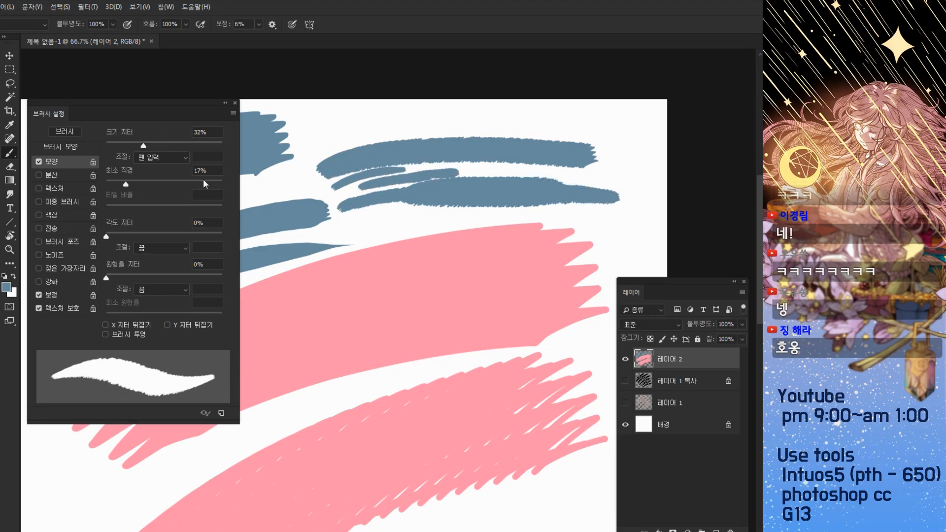
Try a blue stroke of varying thickness above the rough ones, then raise Size Jitter and try a rougher stroke
mouse_move(326, 144)
left_mouse_down()
mouse_move(468, 115)
mouse_move(614, 139)
left_mouse_up()
left_click_drag(365, 159, 386, 201)
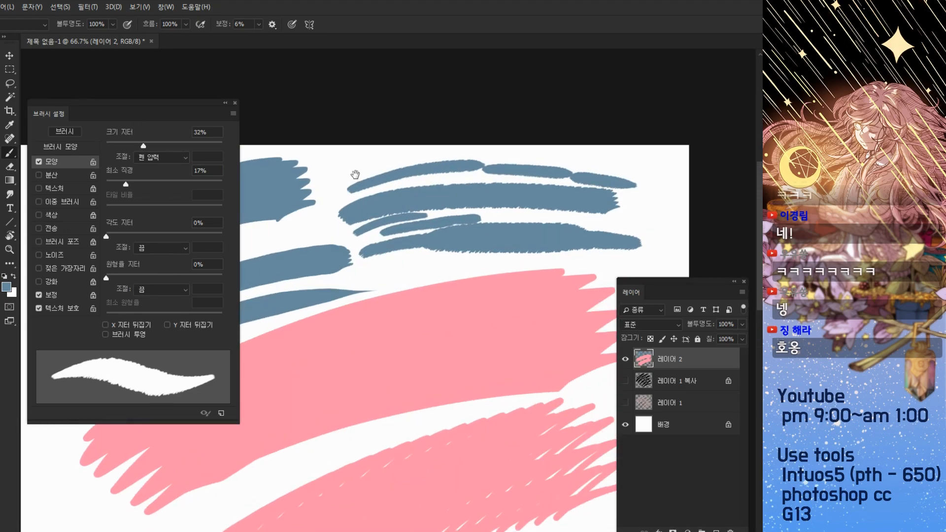
left_click_drag(354, 174, 348, 169)
left_click_drag(143, 147, 154, 147)
mouse_move(326, 164)
left_mouse_down()
mouse_move(393, 148)
mouse_move(454, 149)
left_mouse_up()
left_click_drag(262, 196, 417, 170)
Set Size Jitter to 0% and try a blue stroke beside the thick one at the canvas's upper-left corner
left_click_drag(155, 147, 106, 147)
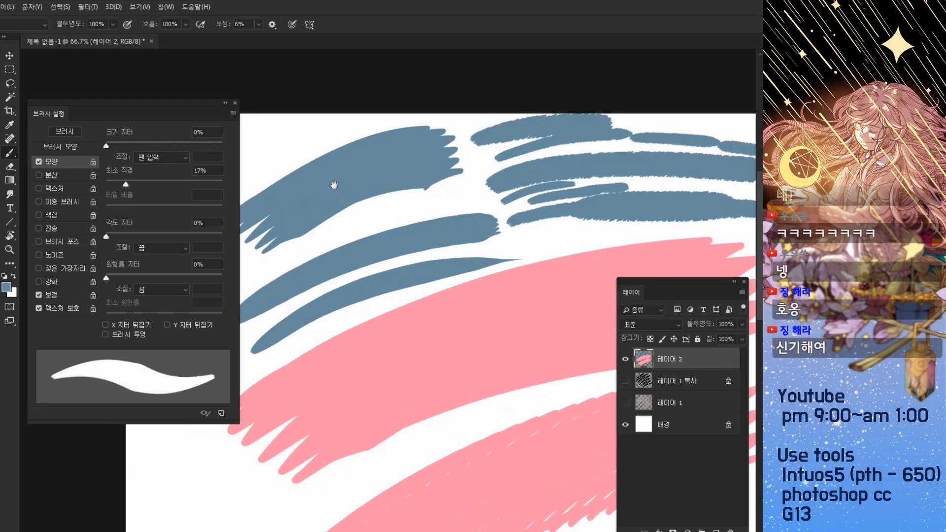
left_click_drag(332, 186, 386, 163)
mouse_move(259, 155)
left_mouse_down()
mouse_move(377, 101)
mouse_move(393, 104)
left_mouse_up()
Set Size Jitter to 29% and try several more blue strokes across the canvas
left_click_drag(106, 146, 141, 146)
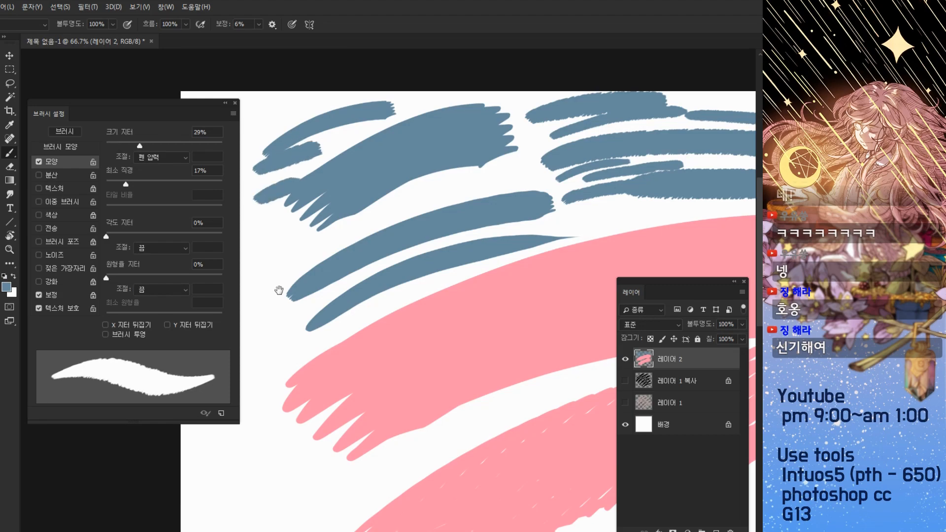
key("ctrl+minus")
left_click_drag(411, 218, 273, 124)
key("ctrl+plus")
mouse_move(395, 326)
left_mouse_down()
mouse_move(424, 264)
mouse_move(420, 241)
left_mouse_up()
mouse_move(372, 367)
left_mouse_down()
mouse_move(469, 297)
mouse_move(502, 296)
left_mouse_up()
left_click_drag(431, 347, 552, 299)
left_click_drag(581, 241, 538, 259)
Undo the latest trial strokes, back to the rough strokes painted at 17% Minimum Diameter
key("ctrl+z")
key("ctrl+z")
left_click_drag(380, 253, 441, 336)
key("ctrl+minus")
key("ctrl+z")
left_click_drag(441, 217, 436, 291)
key("ctrl+z")
key("ctrl+z")
key("ctrl+z")
key("ctrl+z")
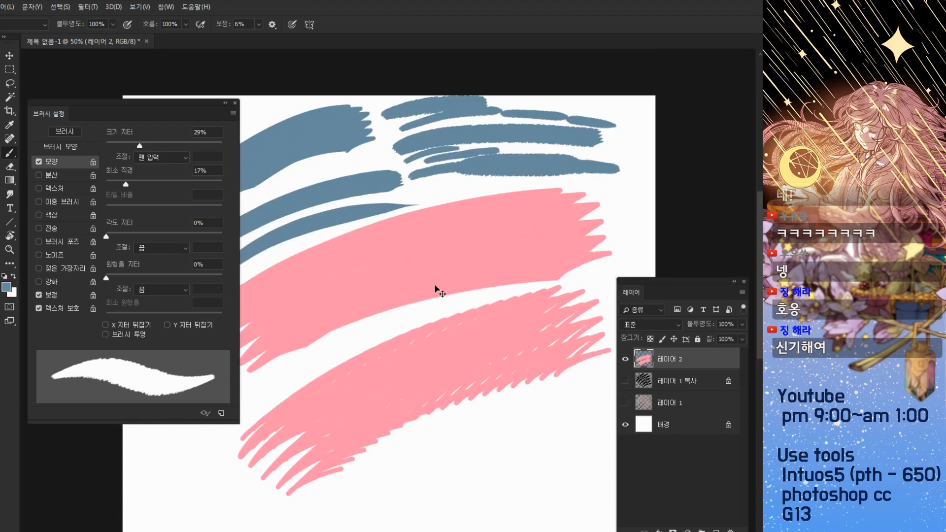
left_click_drag(457, 368, 469, 329)
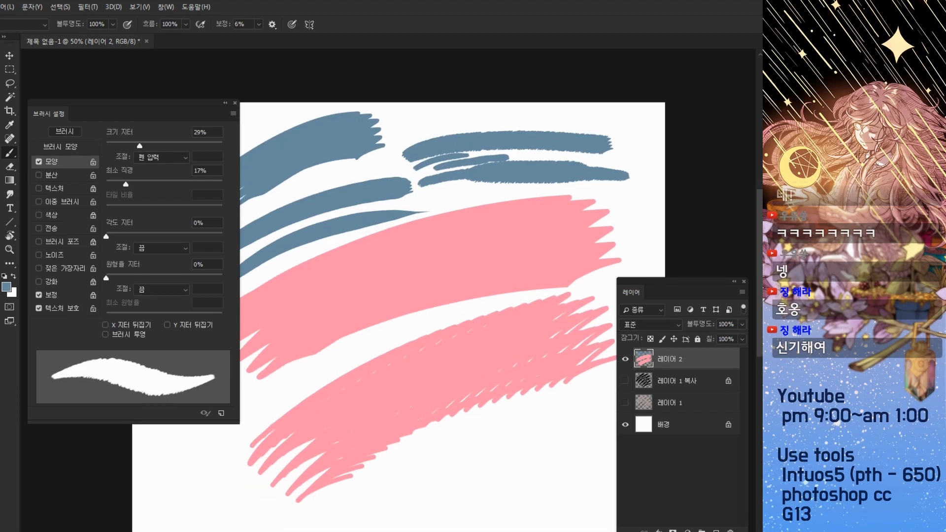
left_click_drag(372, 235, 429, 178)
left_click_drag(299, 252, 306, 256)
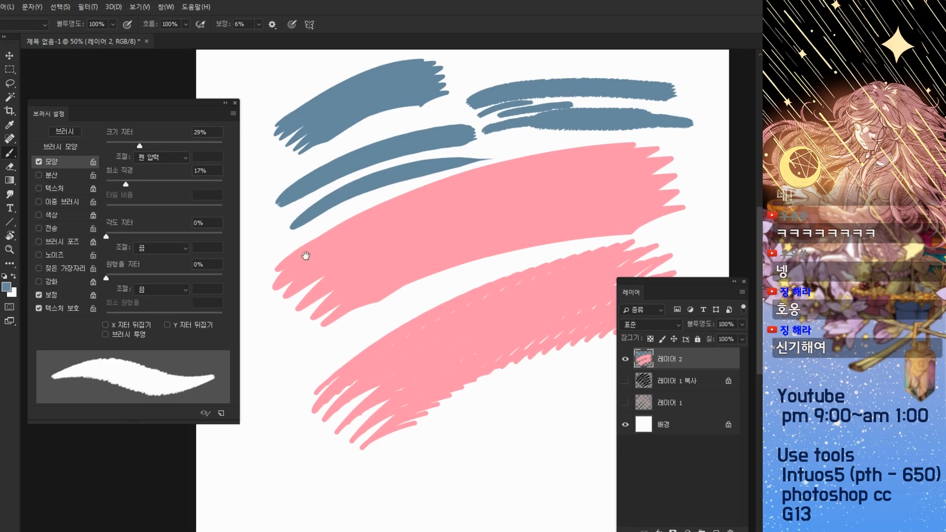
left_click_drag(434, 229, 332, 291)
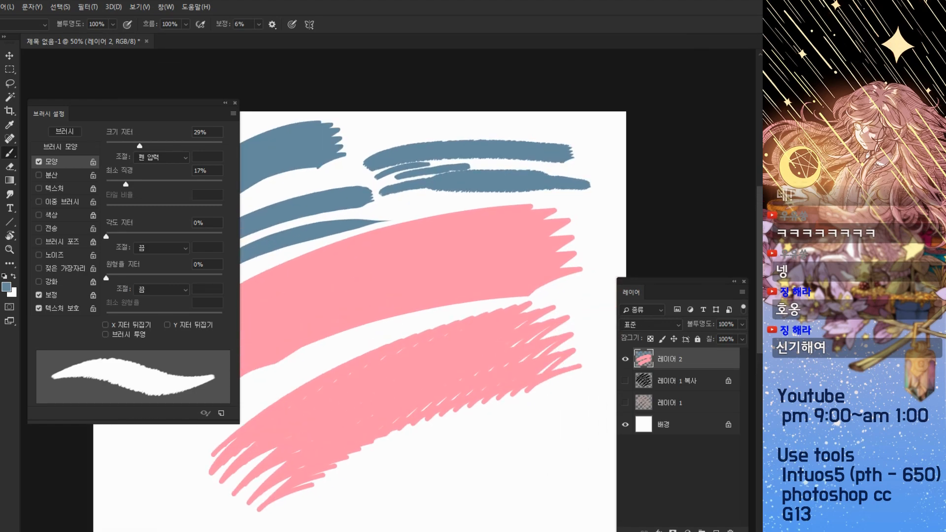
left_click_drag(380, 254, 447, 135)
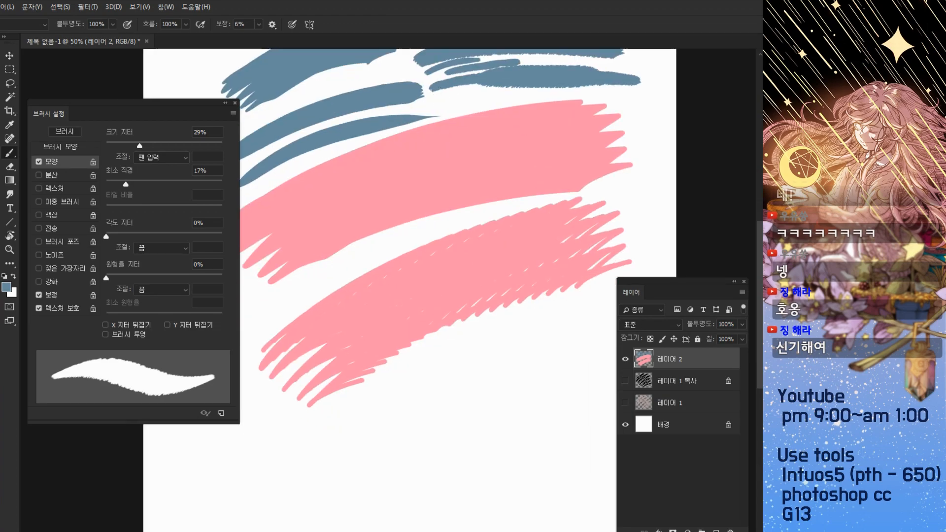
Set the Angle Jitter control to Pen Pressure and try blue strokes over and below the pink ones, undoing the trials
left_click_drag(412, 218, 433, 179)
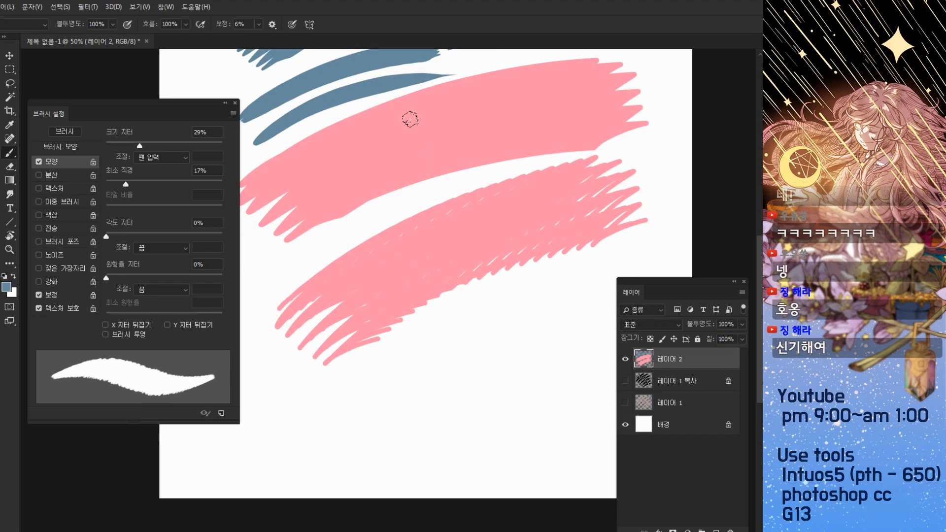
left_click_drag(365, 186, 367, 196)
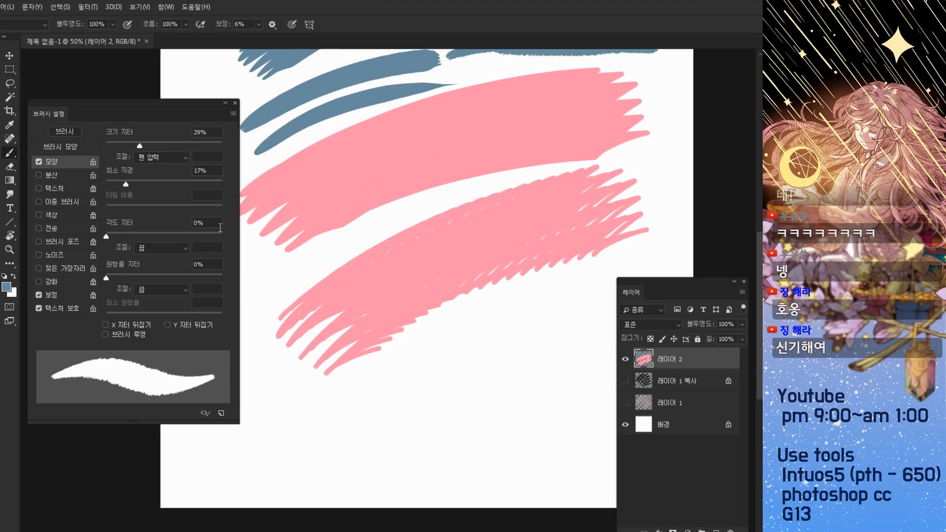
left_click(158, 247)
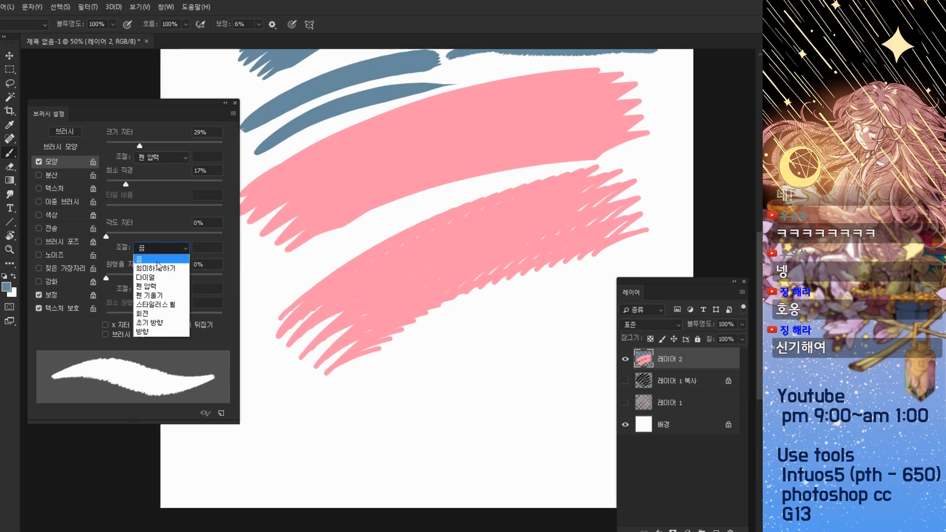
left_click(156, 287)
mouse_move(318, 241)
left_mouse_down()
mouse_move(347, 207)
mouse_move(485, 180)
left_mouse_up()
key("ctrl+z")
mouse_move(279, 436)
left_mouse_down()
mouse_move(300, 419)
mouse_move(515, 345)
left_mouse_up()
key("ctrl+plus")
left_click_drag(361, 380, 379, 334)
key("ctrl+z")
Set Size Jitter to 0%, try a slanted and a looping blue stroke below the pink ones, and undo them
left_click_drag(132, 145, 105, 146)
left_click_drag(380, 300, 365, 282)
left_click_drag(335, 397, 539, 317)
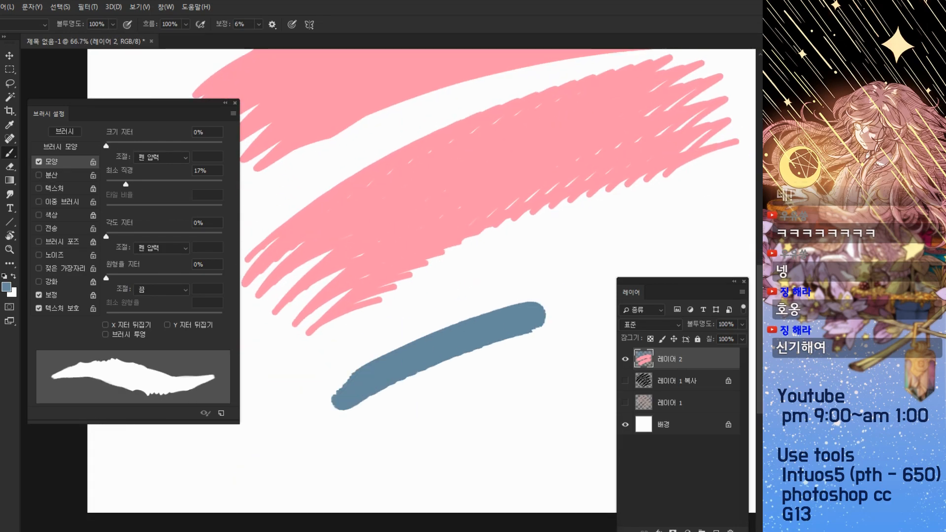
key("ctrl+z")
mouse_move(323, 390)
left_mouse_down()
mouse_move(469, 297)
mouse_move(434, 401)
left_mouse_up()
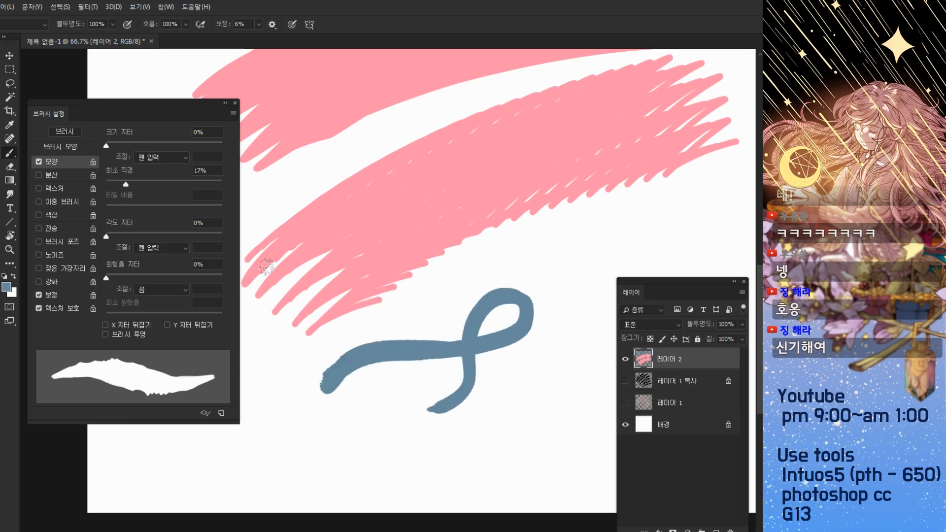
key("ctrl+z")
Set Angle Jitter to 35%, try a blue stroke below the pink ones, and undo it
mouse_move(108, 235)
left_mouse_down()
mouse_move(171, 238)
mouse_move(134, 240)
mouse_move(169, 238)
mouse_move(147, 238)
left_mouse_up()
mouse_move(285, 391)
left_mouse_down()
mouse_move(499, 313)
mouse_move(370, 397)
mouse_move(366, 411)
left_mouse_up()
key("ctrl+z")
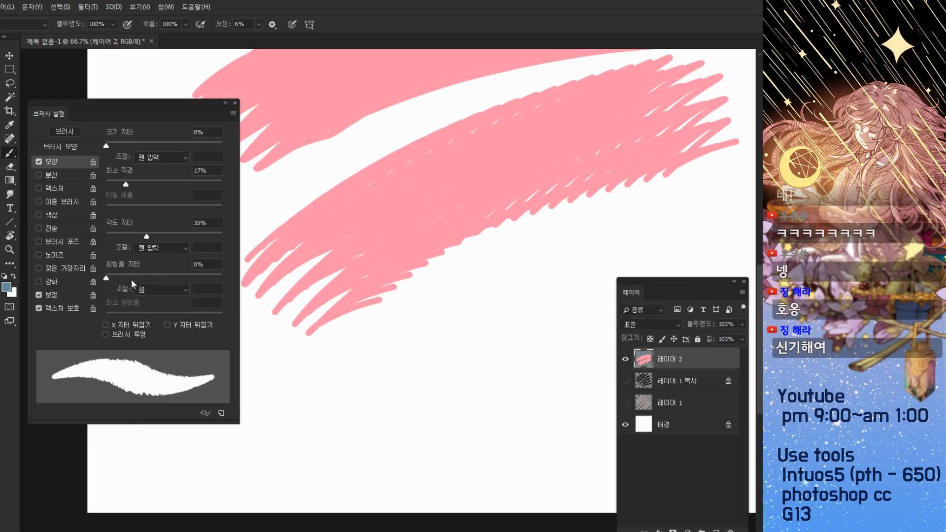
Set Roundness Jitter to 23% and widen the brush tip's spacing to 88%
left_click_drag(106, 278, 124, 279)
left_click(79, 146)
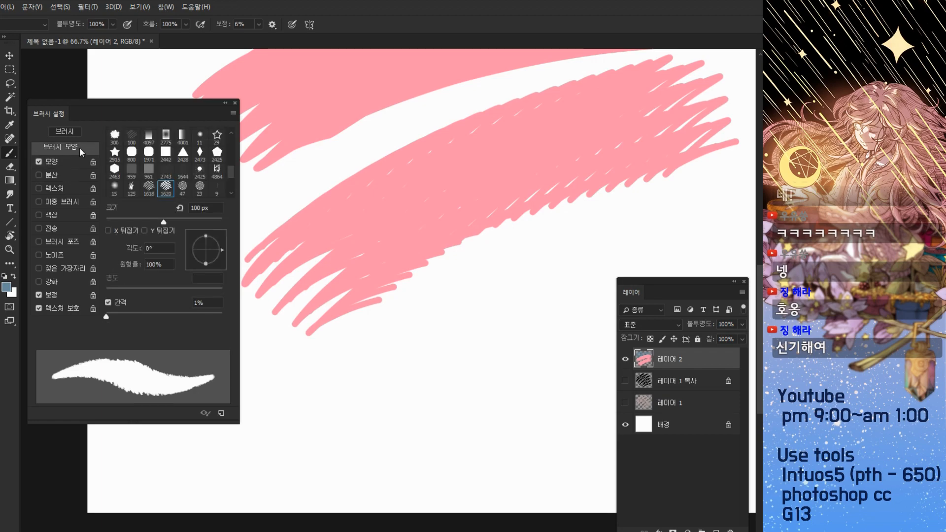
left_click_drag(113, 314, 154, 305)
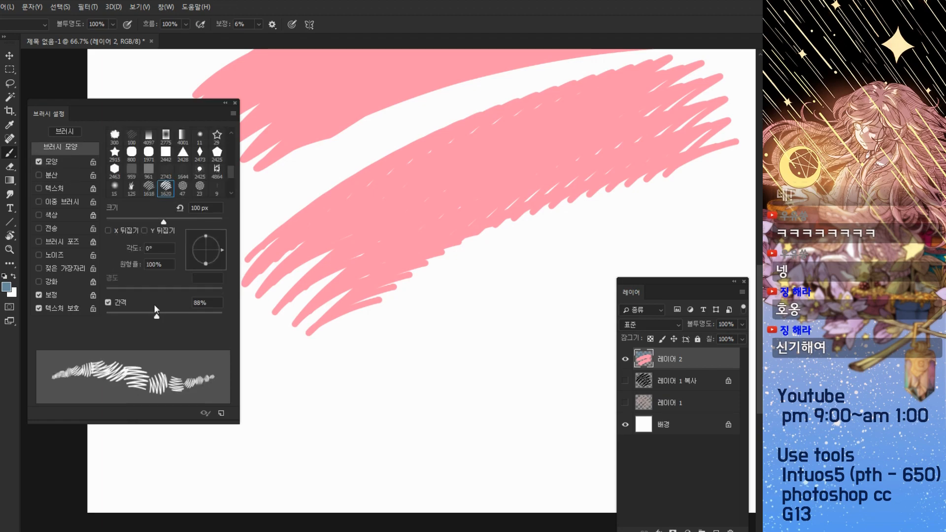
Return Angle Jitter, Roundness Jitter and Minimum Diameter in Shape Dynamics to 0%
left_click(66, 162)
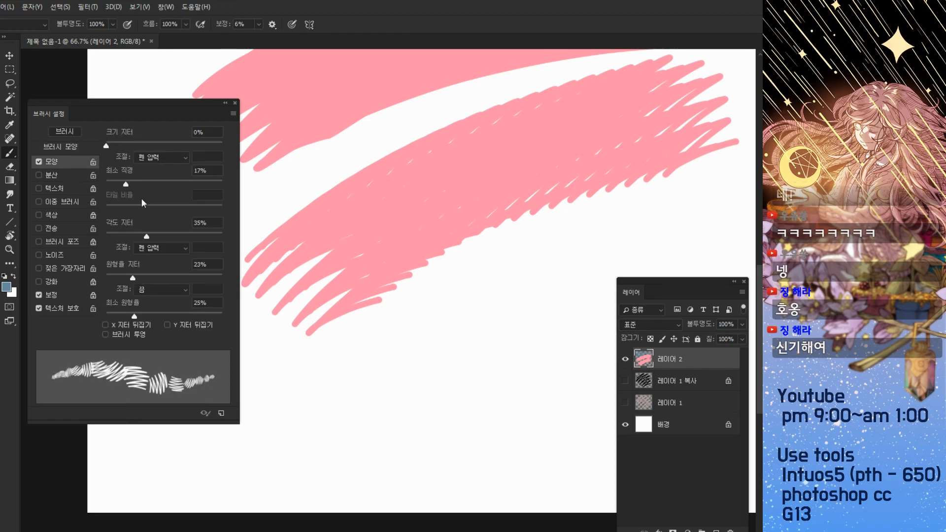
left_click_drag(146, 235, 101, 236)
left_click_drag(133, 278, 101, 277)
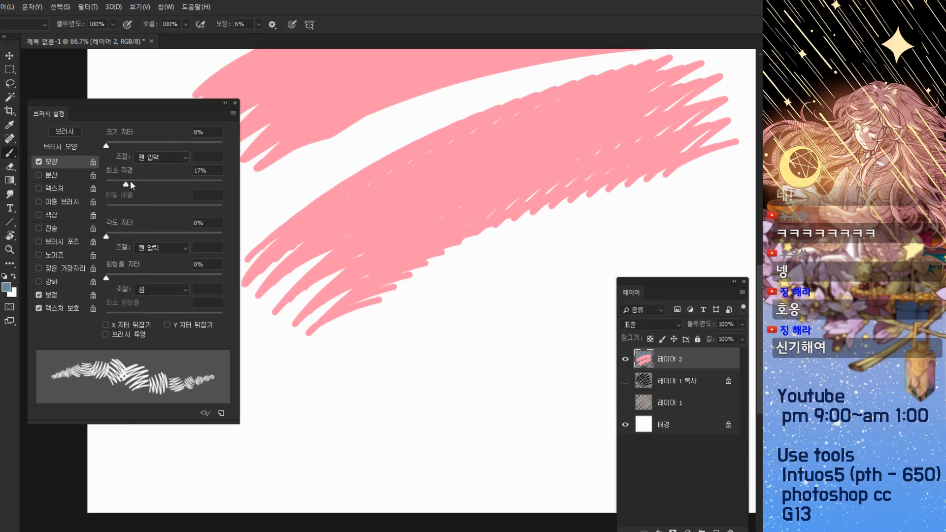
left_click_drag(126, 184, 42, 190)
Set Angle Jitter to 28%, try Roundness Jitter at 70% and 91%, and return Roundness Jitter to 0%
mouse_move(109, 237)
left_mouse_down()
mouse_move(203, 238)
mouse_move(139, 237)
left_mouse_up()
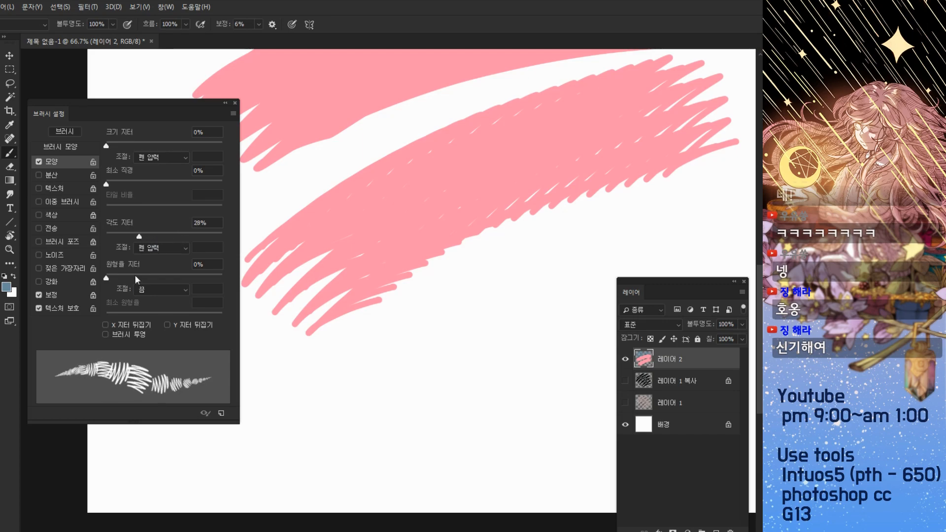
left_click_drag(107, 278, 188, 278)
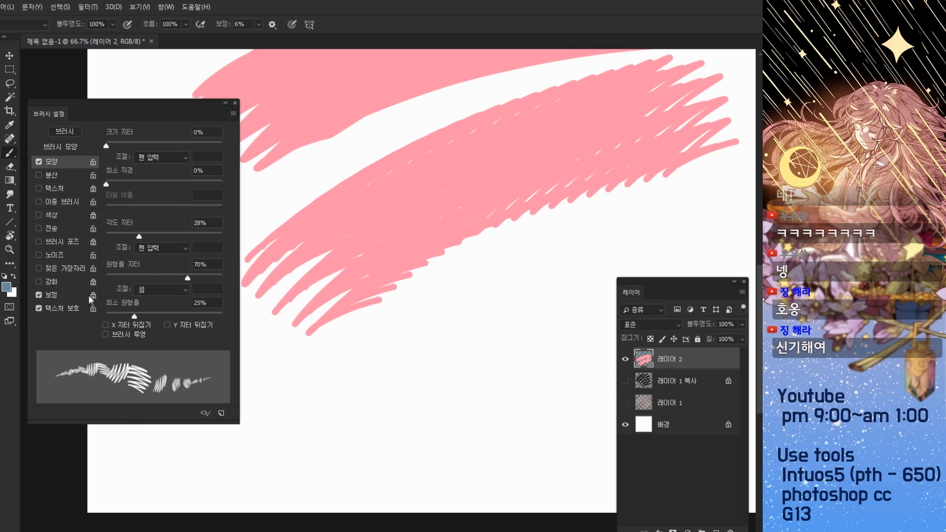
left_click_drag(185, 276, 211, 277)
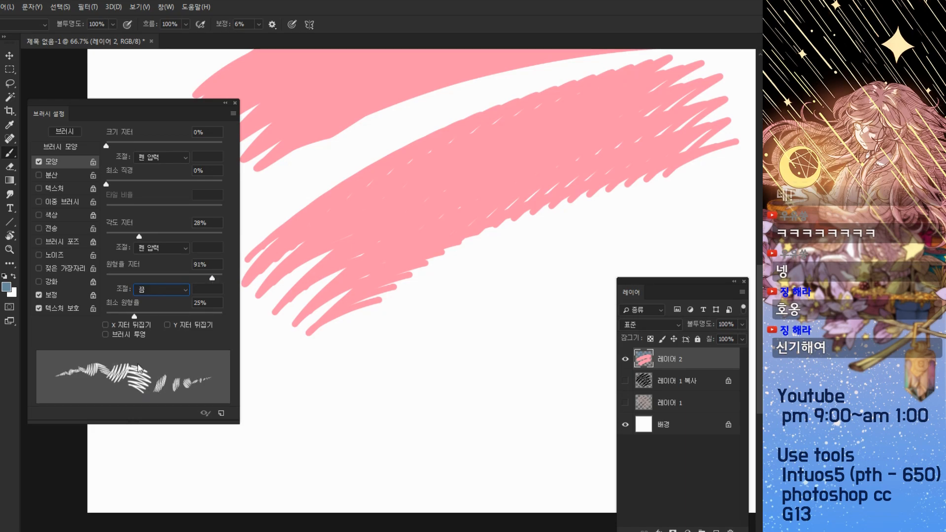
mouse_move(211, 276)
left_mouse_down()
mouse_move(118, 273)
mouse_move(83, 284)
left_mouse_up()
Set Angle Jitter to 40% and compare its control turned off and on Pen Pressure, ending on Pen Pressure
left_click(166, 291)
left_click(166, 289)
left_click(163, 247)
left_click(164, 257)
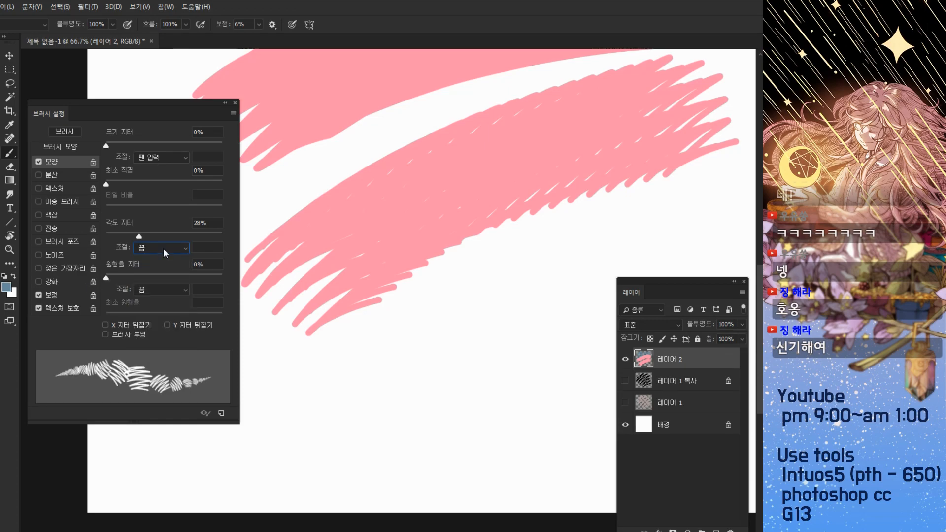
mouse_move(139, 239)
left_mouse_down()
mouse_move(120, 239)
mouse_move(152, 238)
left_mouse_up()
left_click(158, 260)
left_click(163, 251)
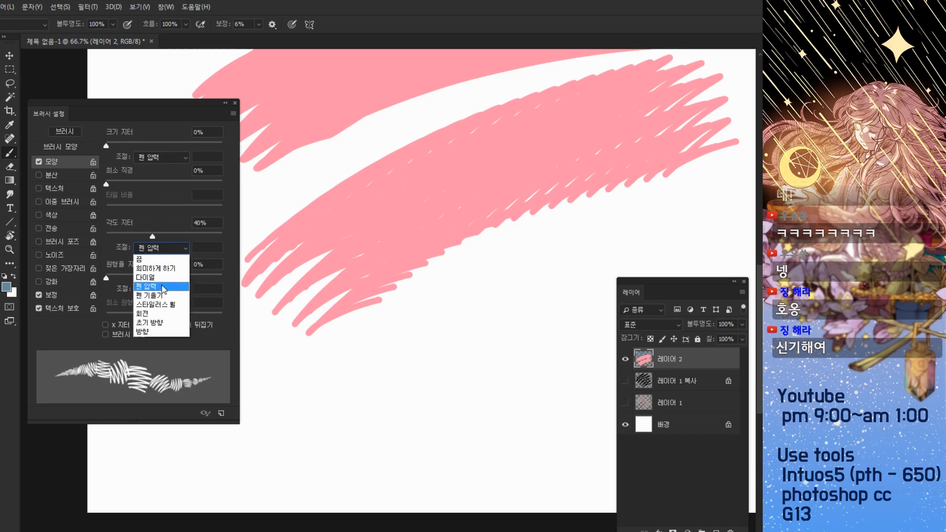
left_click(163, 289)
Try spaced blue brush strokes below the pink ones with the pressure-controlled angle, and undo them
left_click_drag(367, 233, 351, 228)
mouse_move(347, 367)
left_mouse_down()
mouse_move(373, 340)
mouse_move(473, 351)
mouse_move(543, 327)
mouse_move(547, 289)
mouse_move(525, 288)
left_mouse_up()
key("ctrl+z")
left_click_drag(380, 420, 375, 409)
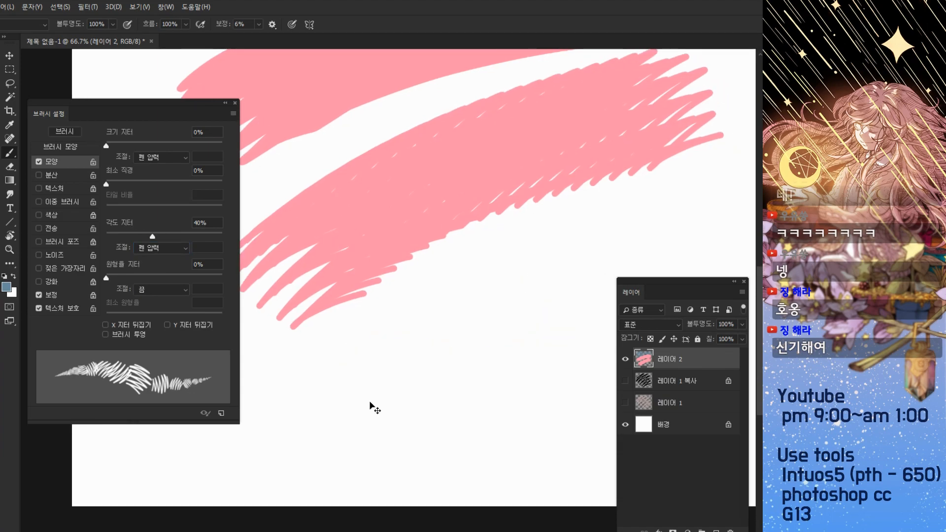
key("ctrl+z")
mouse_move(382, 375)
left_mouse_down()
mouse_move(389, 338)
mouse_move(466, 306)
mouse_move(405, 428)
left_mouse_up()
key("ctrl+z")
Turn off Shape Dynamics, reduce the brush size and stamp a small blue hatch mark below the pink strokes
left_click(376, 347)
left_click(39, 161)
key("ctrl+plus")
key("[")
key("[")
key("[")
key("[")
key("[")
key("[")
key("[")
key("[")
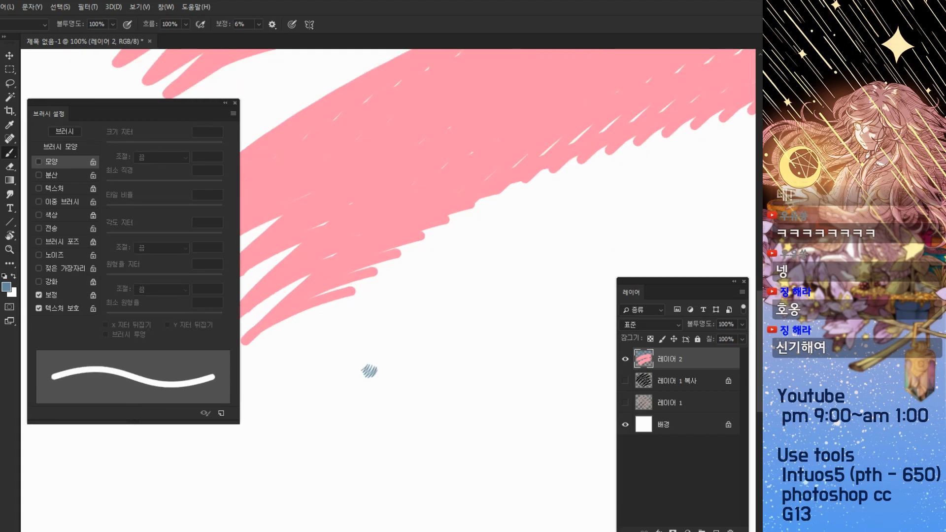
Try a blue stroke beside the stamped hatch mark, and undo it together with the mark
mouse_move(349, 369)
left_mouse_down()
mouse_move(397, 378)
mouse_move(447, 184)
left_mouse_up()
key("ctrl+plus")
key("ctrl+plus")
key("ctrl+z")
key("ctrl+z")
key("ctrl+z")
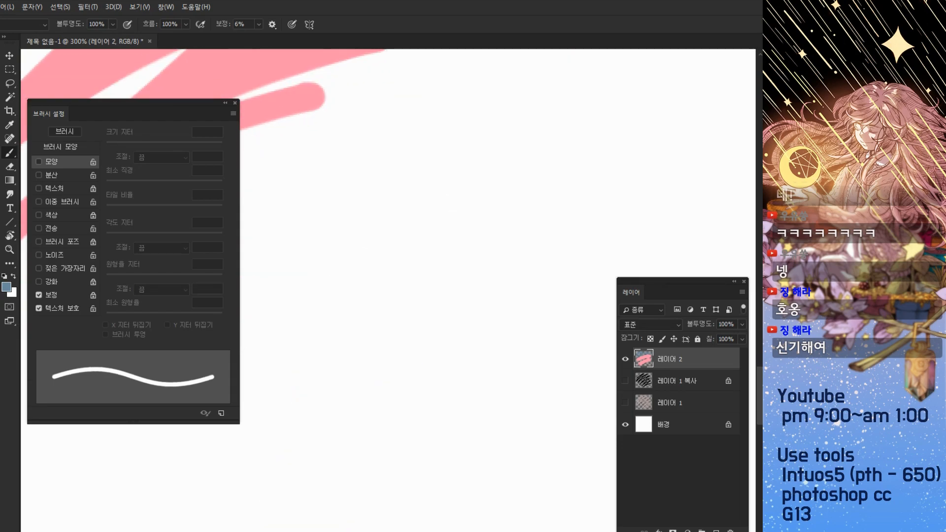
Restore the hatch mark, paint a short curved blue stroke above it, and undo both
key("ctrl+shift+z")
left_click_drag(329, 317, 354, 291)
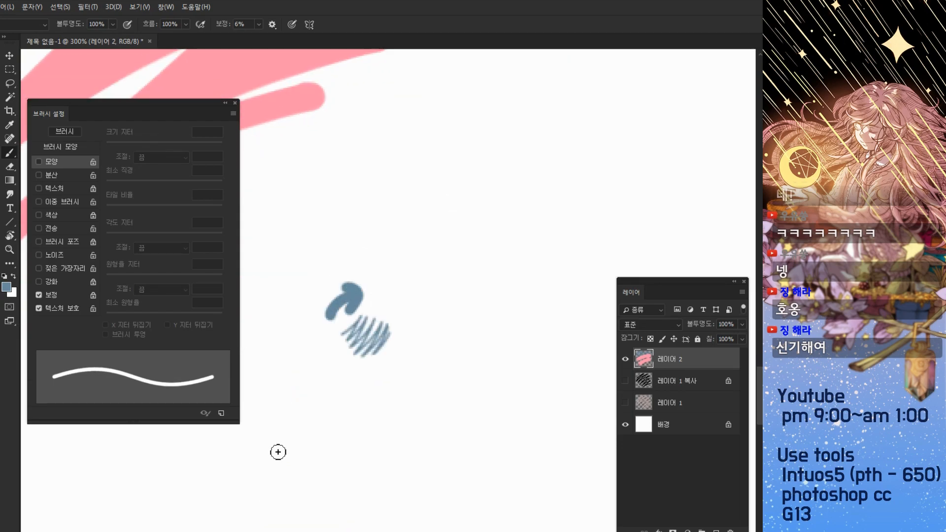
key("ctrl+minus")
key("ctrl+minus")
key("ctrl+minus")
key("ctrl+z")
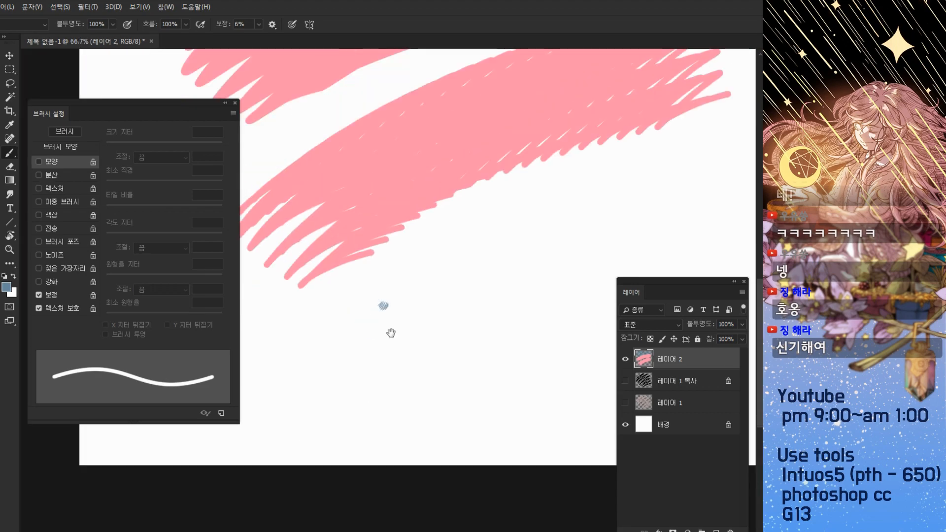
left_click_drag(392, 334, 383, 376)
key("ctrl+z")
Reload the hatched brush preset and turn on Shape Dynamics with the Size Jitter control off
left_click(74, 162)
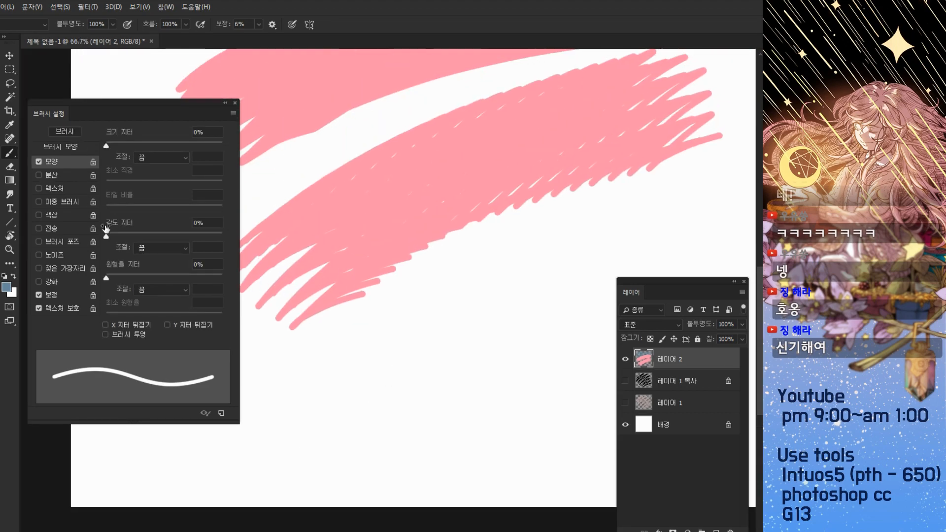
left_click(162, 158)
left_click(163, 168)
right_click(386, 318)
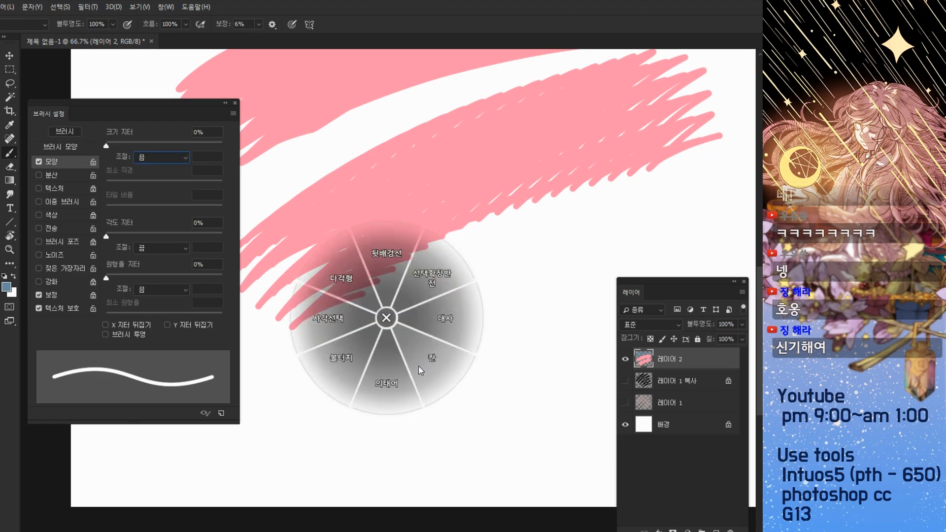
right_click(403, 281)
left_click_drag(542, 419, 545, 517)
left_click(503, 526)
left_click(166, 304)
left_click(52, 162)
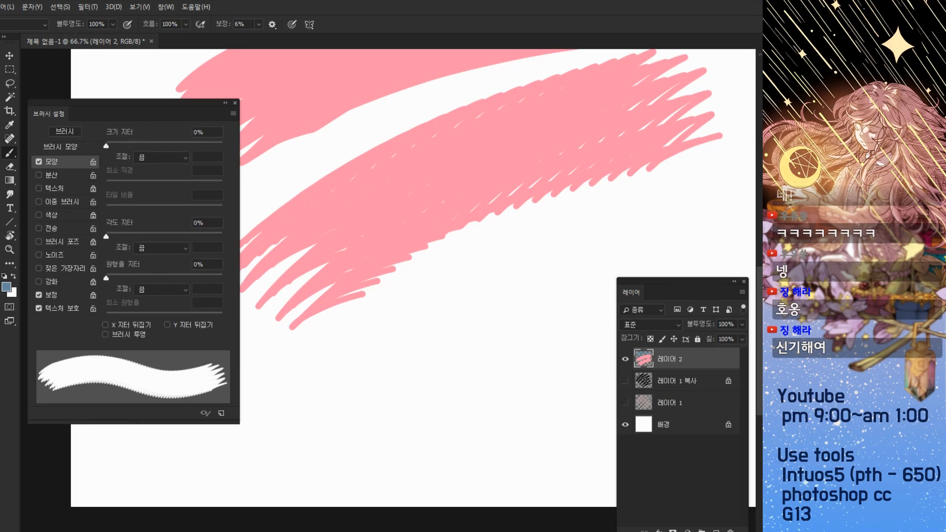
Widen the hatched brush's spacing until its marks separate, and set the Roundness Jitter control to Pen Pressure
left_click_drag(336, 327, 311, 309)
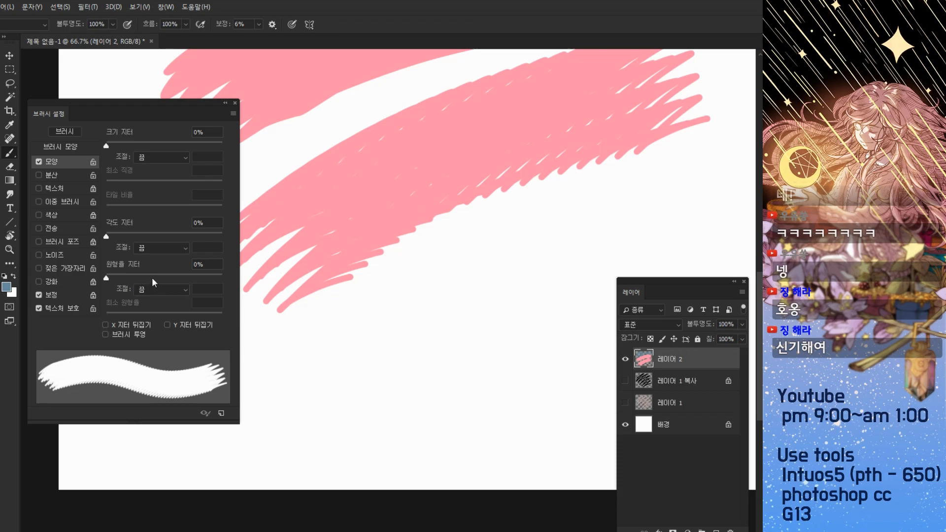
left_click(60, 147)
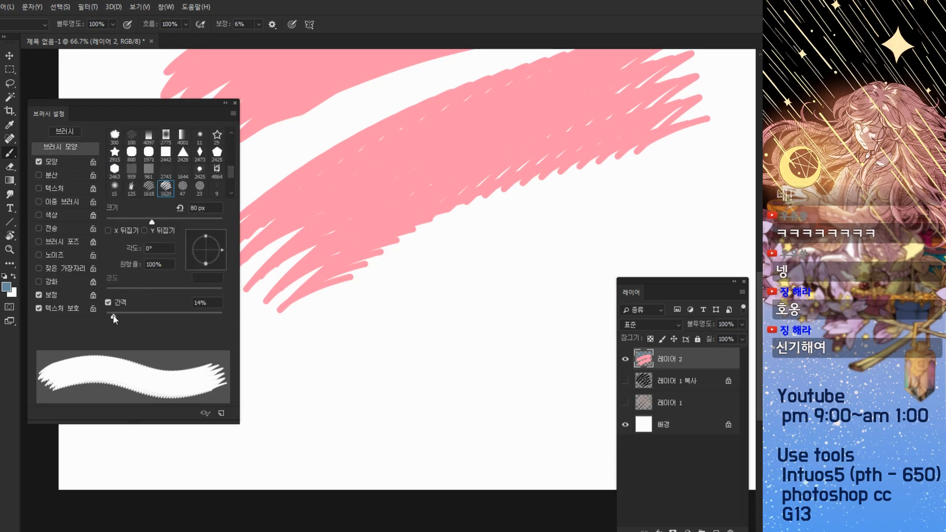
left_click_drag(113, 315, 152, 315)
left_click(81, 161)
left_click(162, 289)
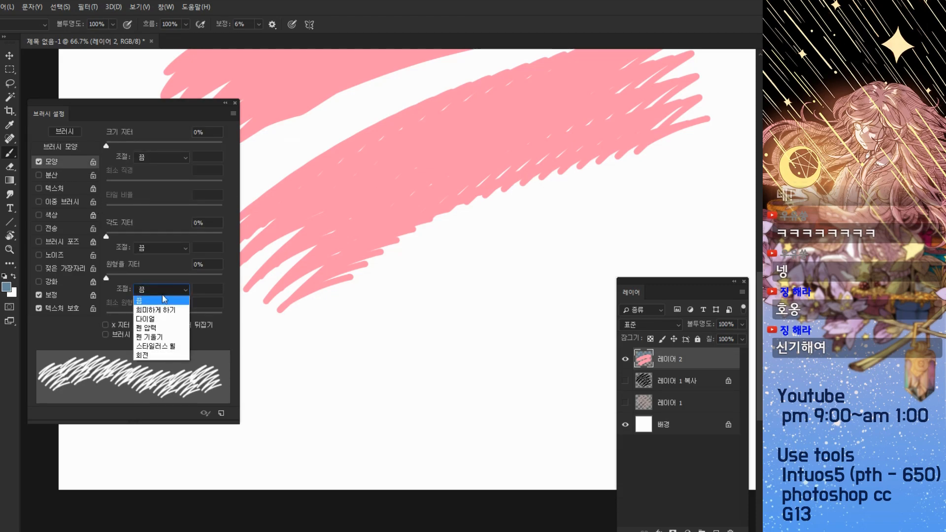
left_click(162, 325)
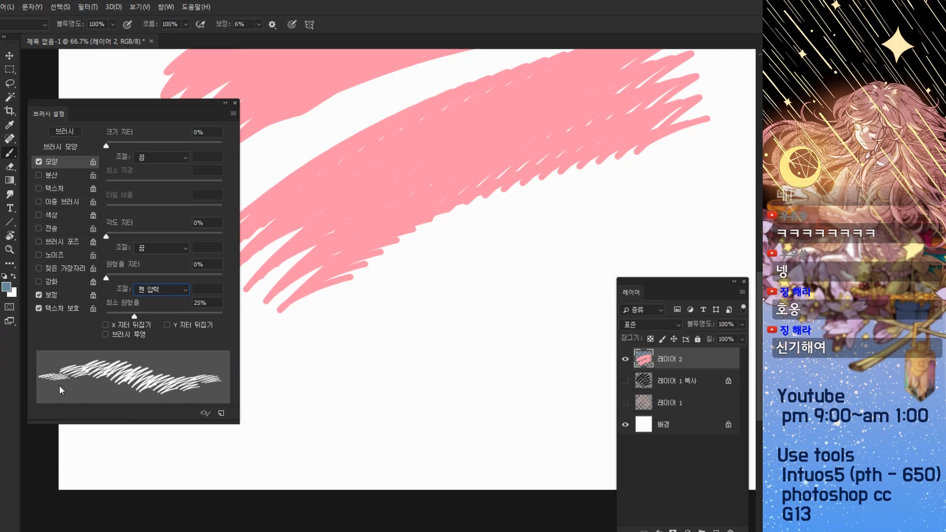
Try blue strokes below the pink ones, undoing them to leave a single flattened hatch mark
left_click_drag(284, 375, 359, 373)
key("ctrl+z")
mouse_move(302, 400)
left_mouse_down()
mouse_move(291, 399)
mouse_move(326, 388)
left_mouse_up()
key("ctrl+z")
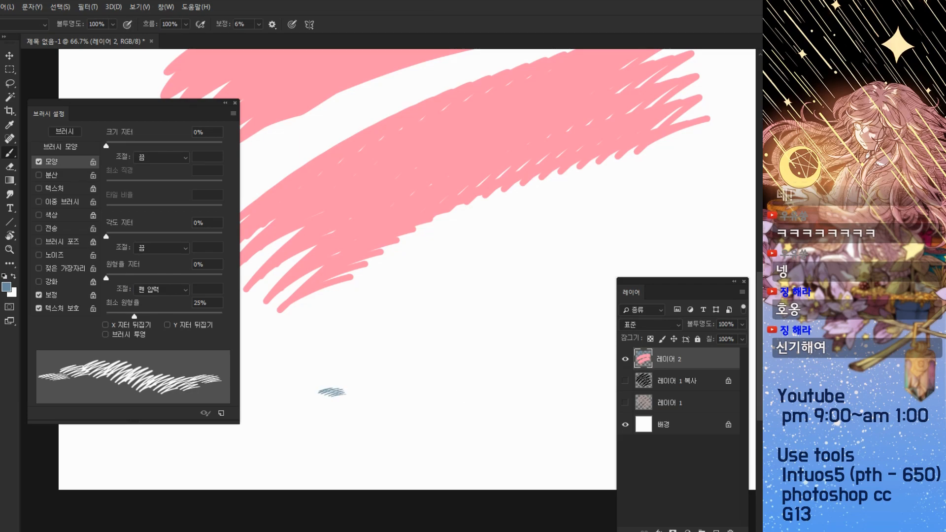
key("ctrl+plus")
left_click_drag(316, 434, 354, 358)
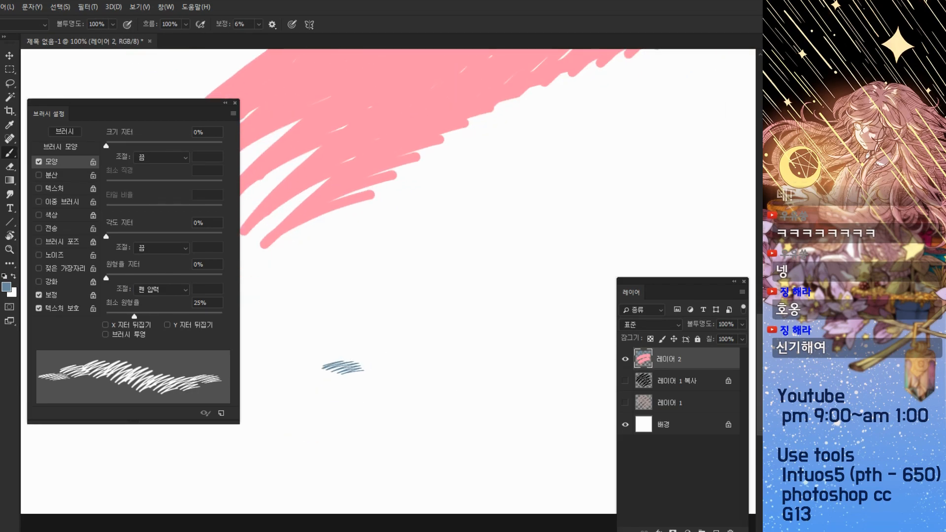
Try more pressure-flattened blue marks beside the first one, and undo them
left_click_drag(374, 366, 407, 354)
key("ctrl+z")
key("ctrl+z")
key("ctrl+z")
key("ctrl+z")
mouse_move(376, 382)
left_mouse_down()
mouse_move(411, 377)
mouse_move(409, 352)
mouse_move(394, 346)
left_mouse_up()
key("ctrl+z")
key("ctrl+z")
key("ctrl+minus")
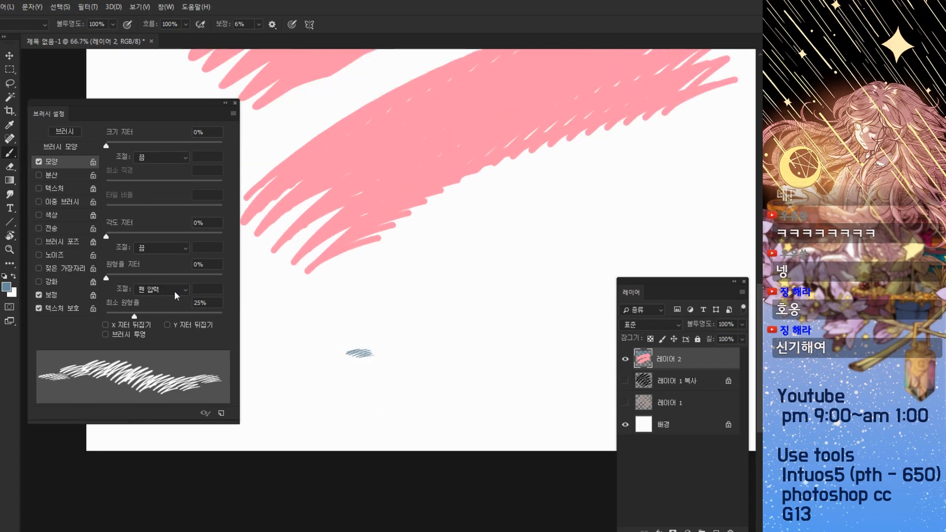
Turn off the Roundness Jitter control and set Angle Jitter to 43%
left_click(162, 289)
left_click(147, 298)
left_click_drag(293, 280, 294, 291)
mouse_move(106, 280)
left_mouse_down()
mouse_move(98, 277)
mouse_move(126, 281)
mouse_move(103, 280)
left_mouse_up()
left_click_drag(106, 237, 156, 237)
left_click_drag(387, 248, 313, 250)
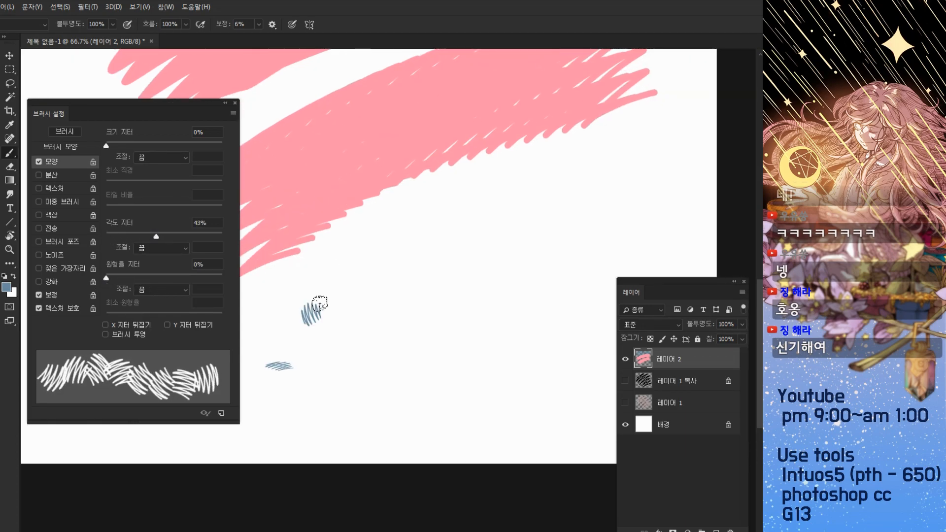
Paint several slanted rows of blue hatching one beneath another in the blank area below the pink strokes
left_click_drag(304, 323, 567, 232)
mouse_move(308, 340)
left_mouse_down()
mouse_move(338, 315)
mouse_move(567, 254)
left_mouse_up()
mouse_move(310, 362)
left_mouse_down()
mouse_move(468, 291)
mouse_move(560, 267)
left_mouse_up()
left_click_drag(491, 237, 479, 210)
mouse_move(315, 355)
left_mouse_down()
mouse_move(492, 272)
mouse_move(554, 263)
left_mouse_up()
mouse_move(297, 264)
left_mouse_down()
mouse_move(298, 273)
mouse_move(546, 195)
left_mouse_up()
left_click_drag(285, 150, 313, 165)
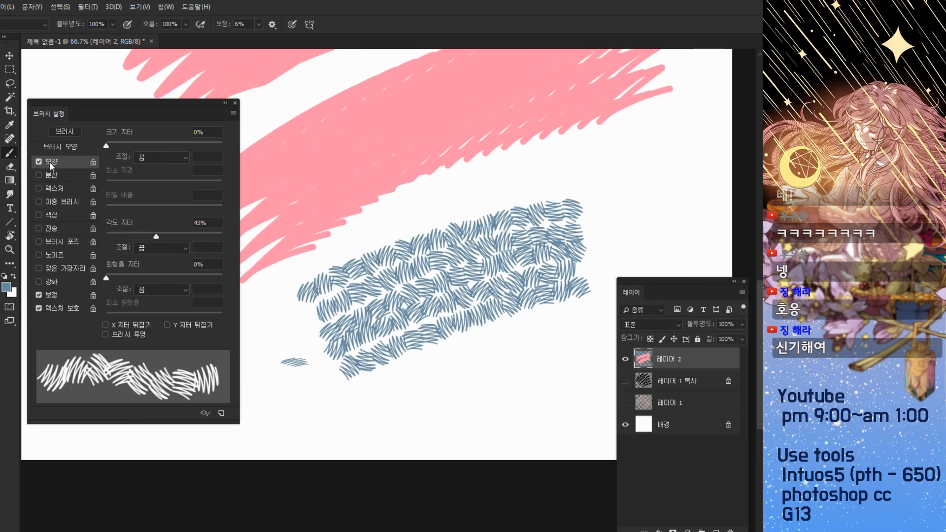
Turn on Scattering at 266% and paint a scattered blue stroke along the gap between the two pink strokes
left_click(55, 176)
mouse_move(276, 207)
left_mouse_down()
mouse_move(445, 243)
mouse_move(357, 250)
mouse_move(441, 256)
left_mouse_up()
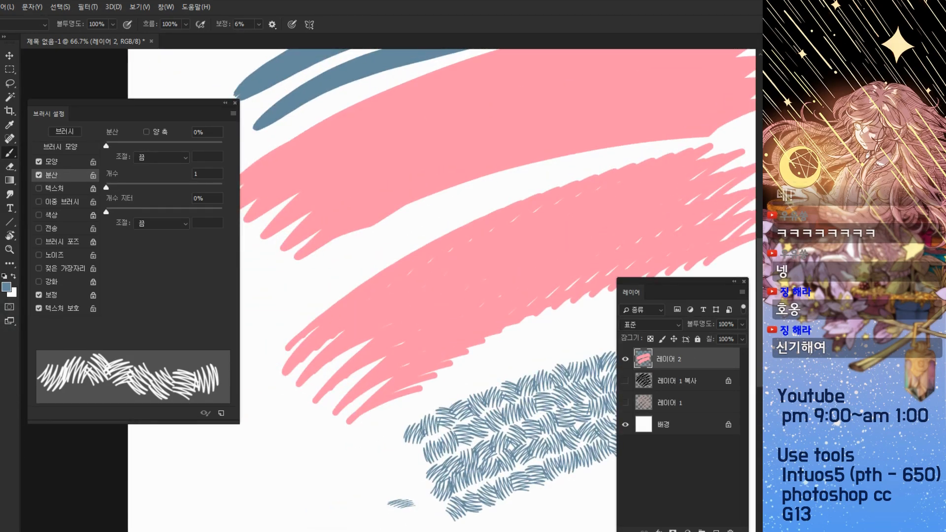
left_click_drag(543, 198, 526, 196)
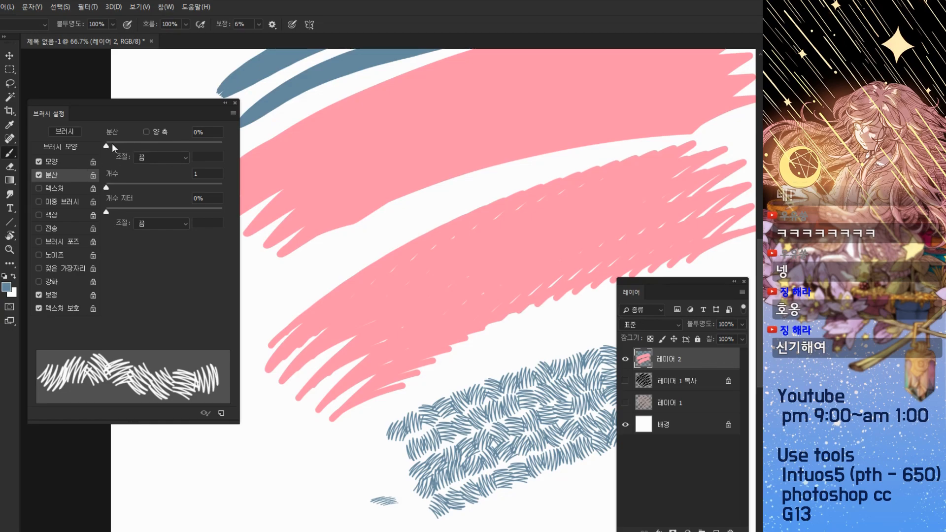
left_click_drag(111, 143, 135, 141)
left_click_drag(340, 241, 624, 169)
left_click_drag(640, 209, 587, 214)
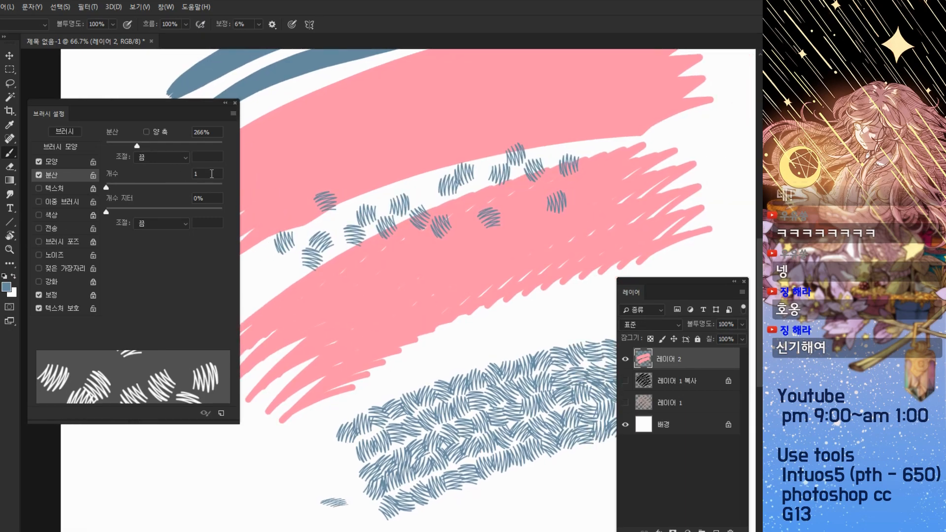
Set the scattering Count to 2, paint a test stroke along the gap between the pink strokes, and undo it
type("2")
mouse_move(367, 260)
left_mouse_down()
mouse_move(362, 290)
mouse_move(586, 210)
left_mouse_up()
key("ctrl+z")
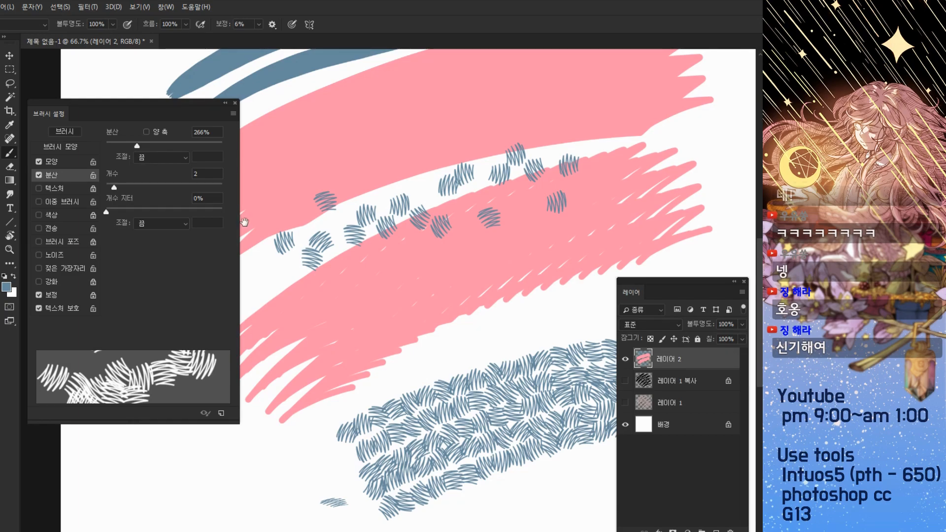
Stamp four separate blue hatch marks in a small square group on the upper pink stroke, undoing any extra mark
left_click_drag(258, 190, 276, 219)
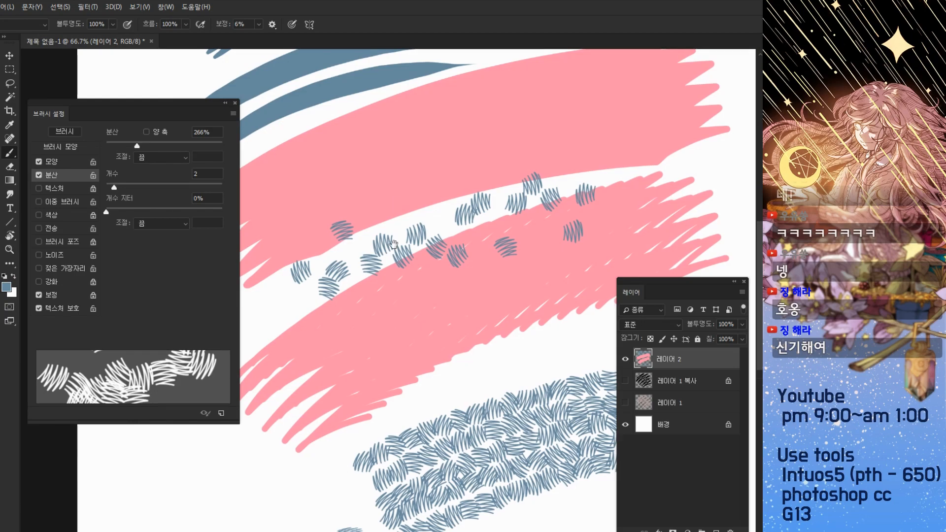
left_click_drag(395, 213, 394, 269)
left_click(450, 173)
left_click(476, 171)
left_click(456, 191)
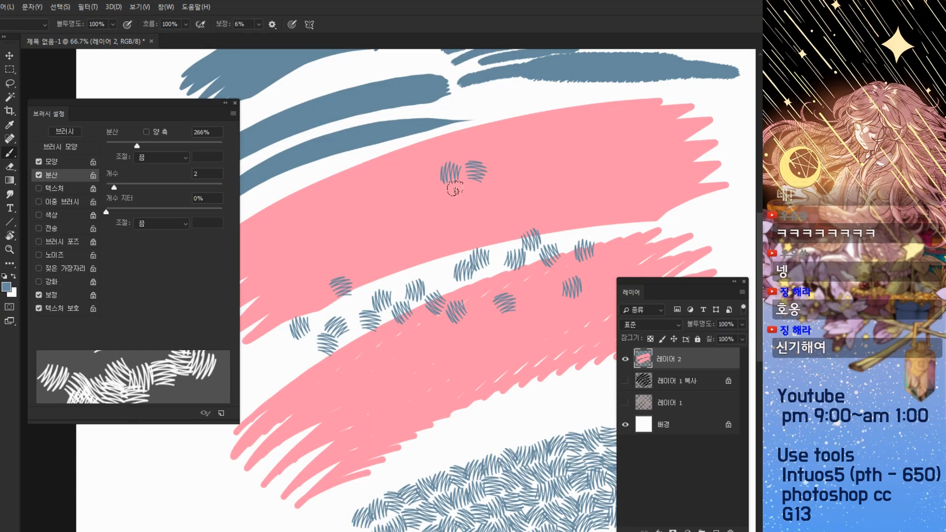
left_click(480, 201)
key("ctrl+plus")
left_click_drag(447, 175, 372, 257)
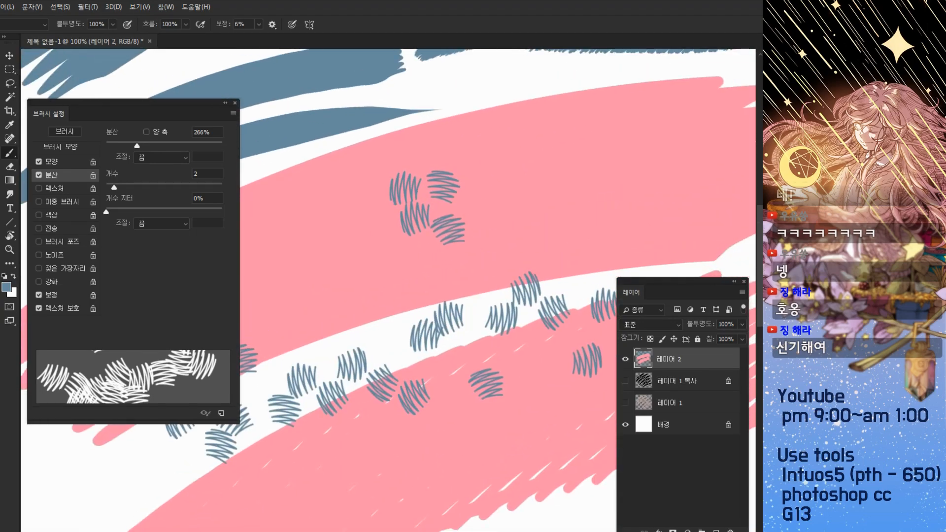
left_click(387, 205)
key("ctrl+z")
key("ctrl+minus")
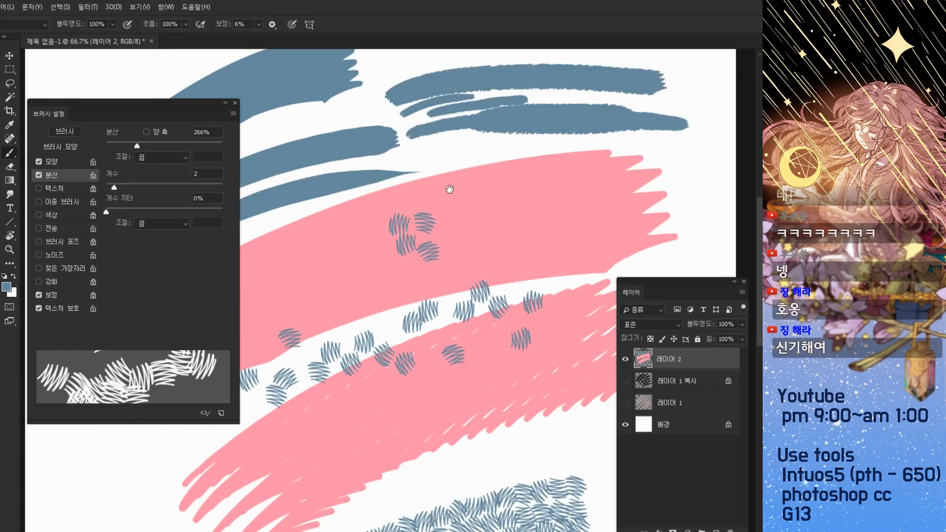
Set the scattering Count back to 1 and the Scatter Control to Pen Pressure
left_click_drag(315, 174, 366, 138)
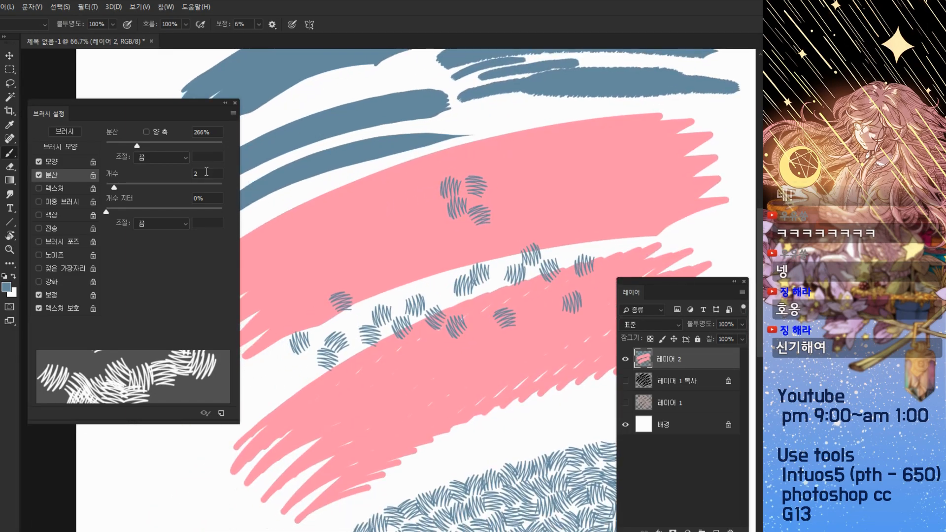
type("1")
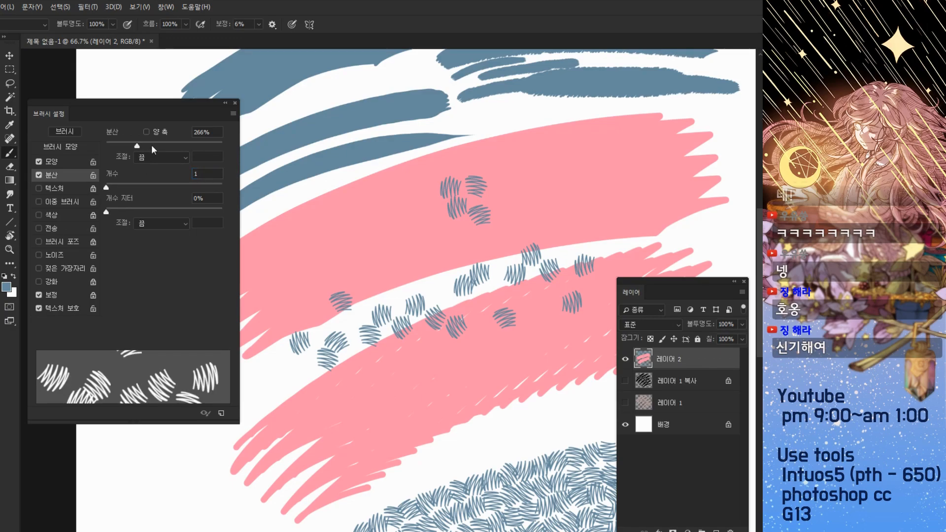
left_click_drag(112, 212, 106, 212)
left_click(164, 157)
left_click(167, 157)
left_click(167, 156)
left_click(155, 197)
Paint a pressure-scattered blue stroke from the blank area left of the pink strokes onto the lower one, undoing the earlier attempt
mouse_move(345, 221)
left_mouse_down()
mouse_move(558, 210)
mouse_move(576, 156)
mouse_move(619, 143)
mouse_move(709, 143)
left_mouse_up()
left_click_drag(414, 162, 398, 168)
key("ctrl+z")
mouse_move(428, 266)
left_mouse_down()
mouse_move(546, 108)
mouse_move(603, 109)
left_mouse_up()
mouse_move(266, 281)
left_mouse_down()
mouse_move(372, 271)
mouse_move(545, 217)
left_mouse_up()
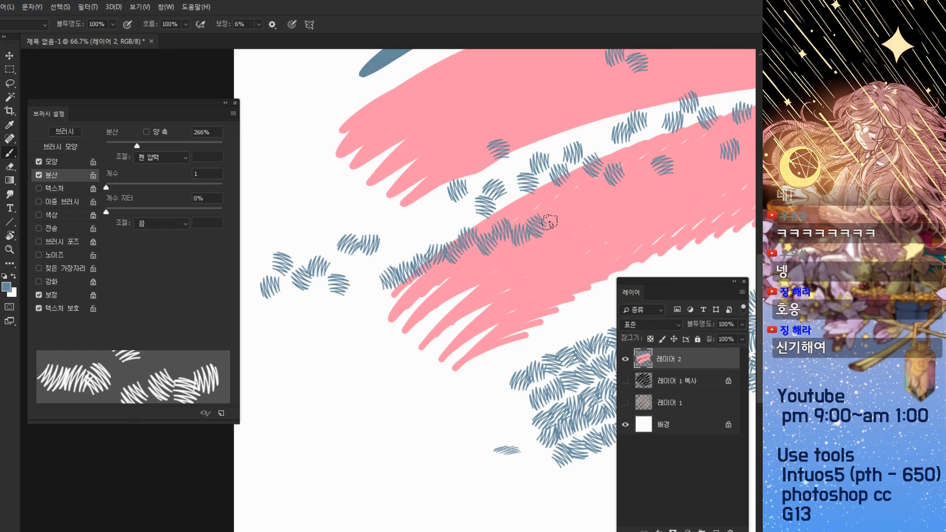
Turn off the Scatter Control and lower the Scatter amount to 106%
mouse_move(528, 180)
left_mouse_down()
mouse_move(469, 191)
mouse_move(447, 175)
left_mouse_up()
left_click(160, 157)
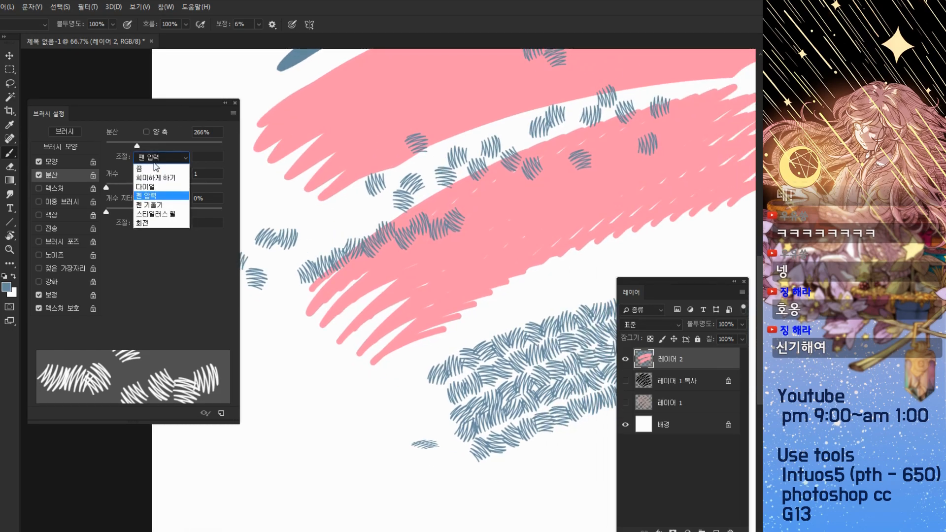
left_click(154, 165)
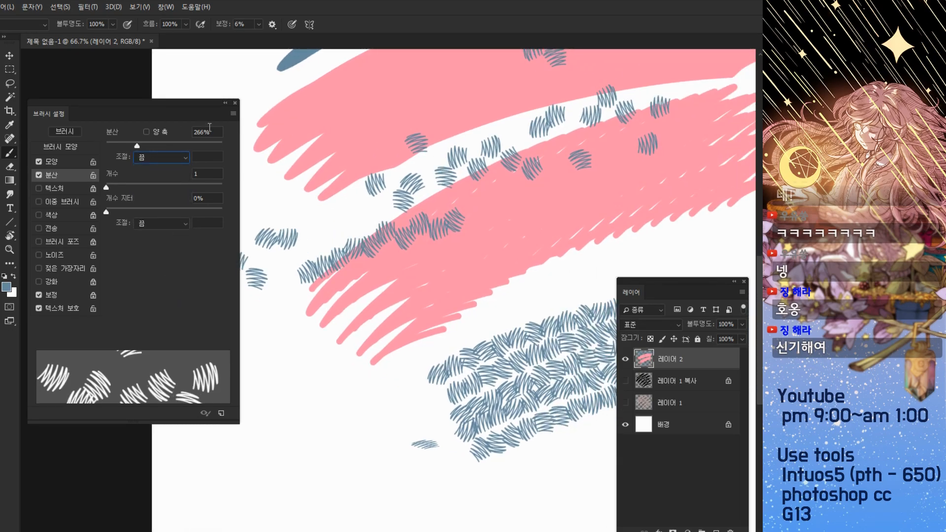
left_click_drag(198, 146, 118, 147)
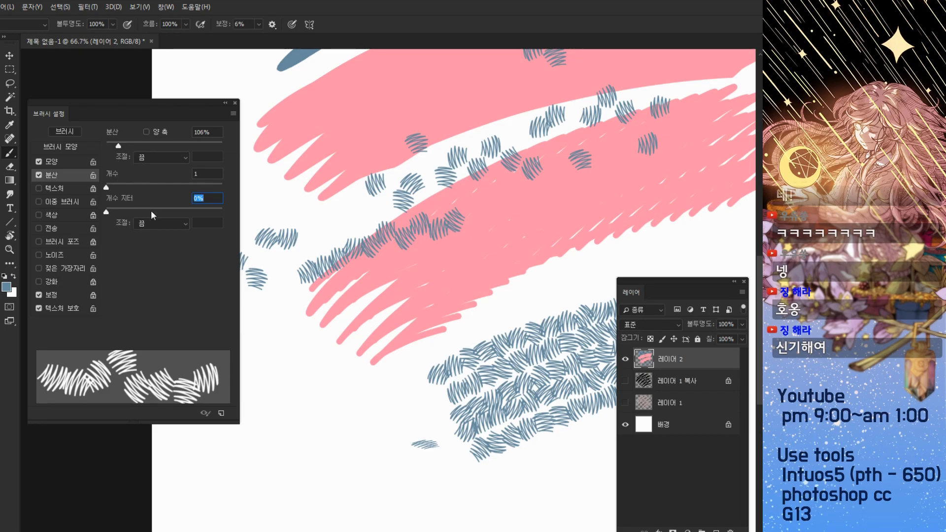
Try a brush Spacing of 1% with test strokes and a thick blue ring, and undo them
left_click_drag(453, 224, 431, 227)
left_click(60, 147)
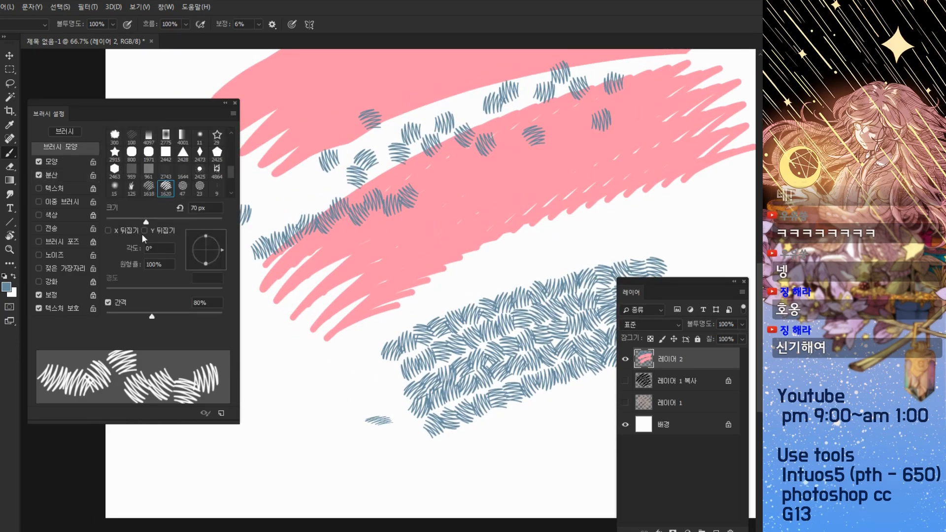
left_click_drag(150, 312, 61, 323)
mouse_move(277, 359)
left_mouse_down()
mouse_move(370, 323)
mouse_move(492, 293)
mouse_move(578, 245)
mouse_move(556, 197)
mouse_move(433, 200)
mouse_move(387, 253)
mouse_move(483, 257)
left_mouse_up()
mouse_move(678, 196)
left_mouse_down()
mouse_move(480, 227)
mouse_move(575, 198)
mouse_move(523, 271)
left_mouse_up()
key("ctrl+z")
left_click(520, 266)
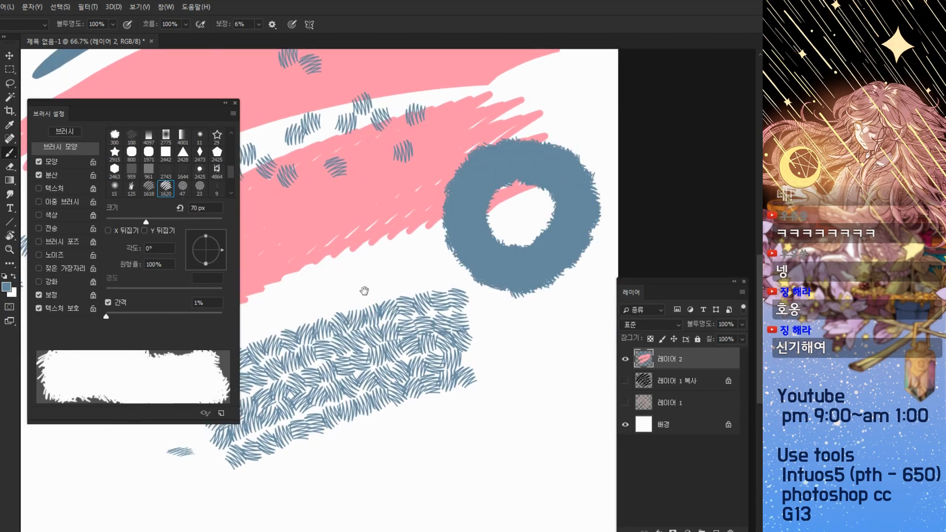
left_click_drag(364, 291, 511, 252)
key("ctrl+z")
Set the brush Spacing to 74% and turn on Texture, keeping its current pattern
left_click_drag(110, 317, 149, 318)
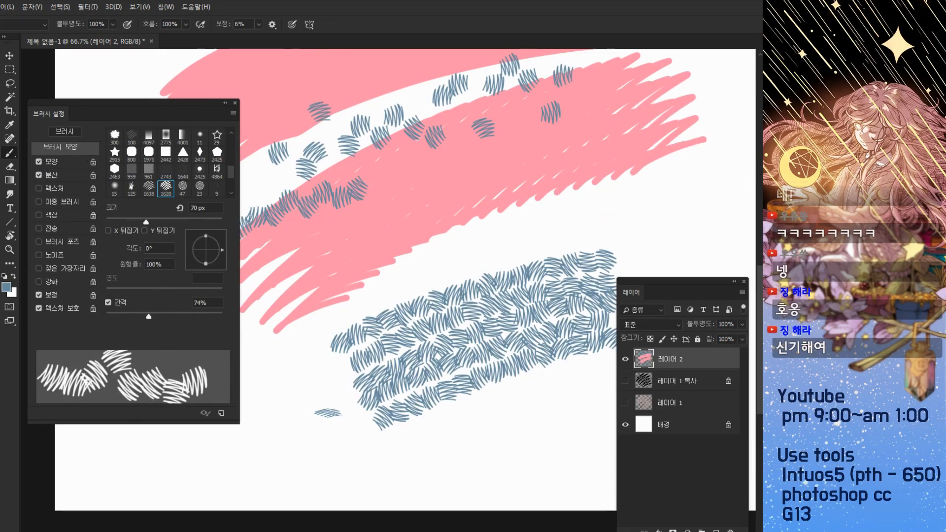
left_click(74, 175)
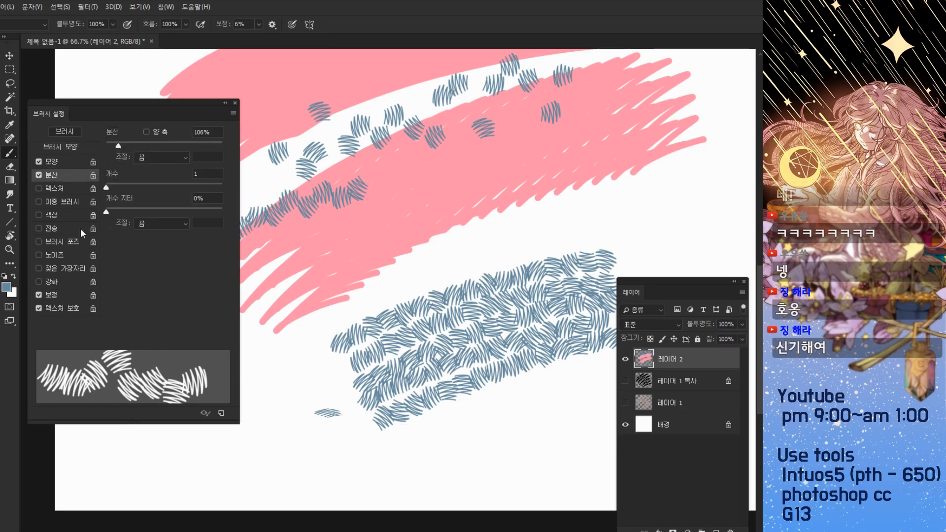
left_click(54, 188)
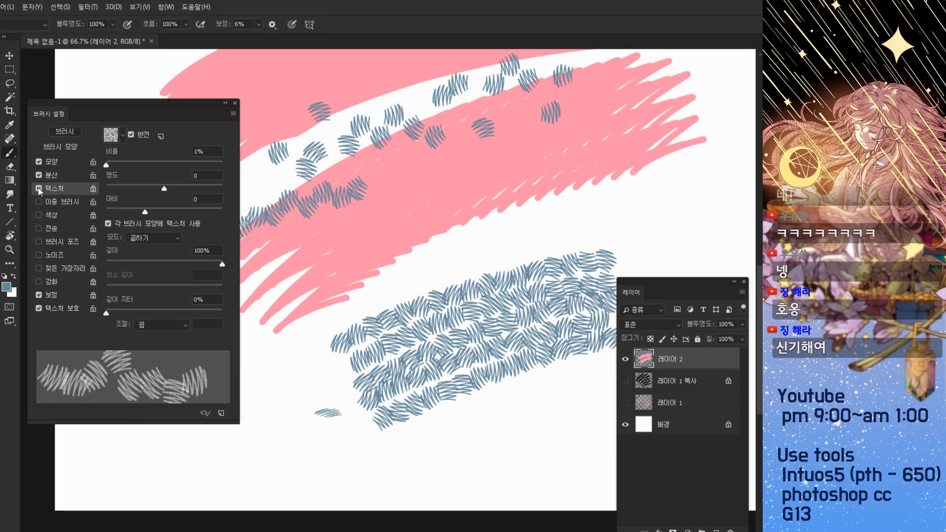
left_click_drag(290, 200, 309, 193)
left_click(111, 134)
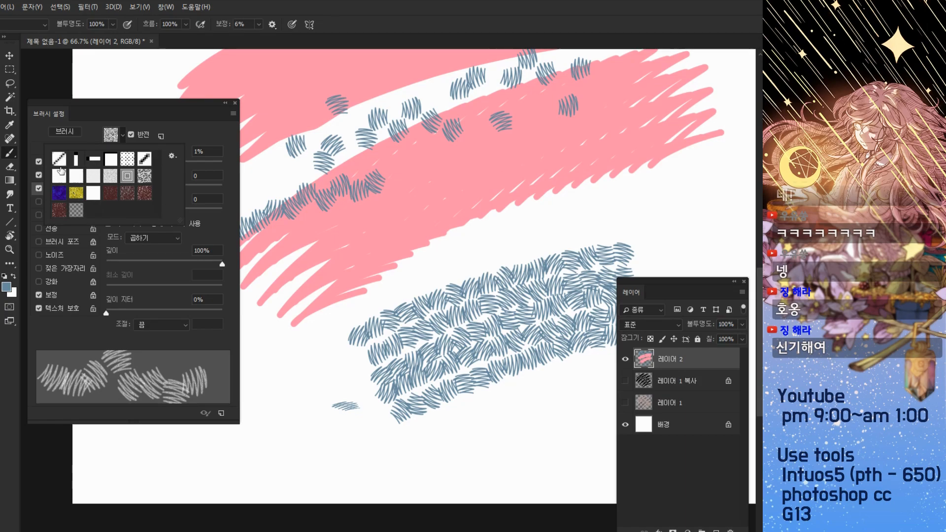
left_click(217, 136)
Try textured blue strokes over the lower pink stroke, inspect their grain up close, and undo them
mouse_move(388, 276)
left_mouse_down()
mouse_move(382, 244)
mouse_move(464, 188)
mouse_move(529, 184)
mouse_move(473, 228)
left_mouse_up()
key("ctrl+z")
mouse_move(278, 207)
left_mouse_down()
mouse_move(462, 129)
mouse_move(567, 106)
left_mouse_up()
scroll(389, 272, "up", 3)
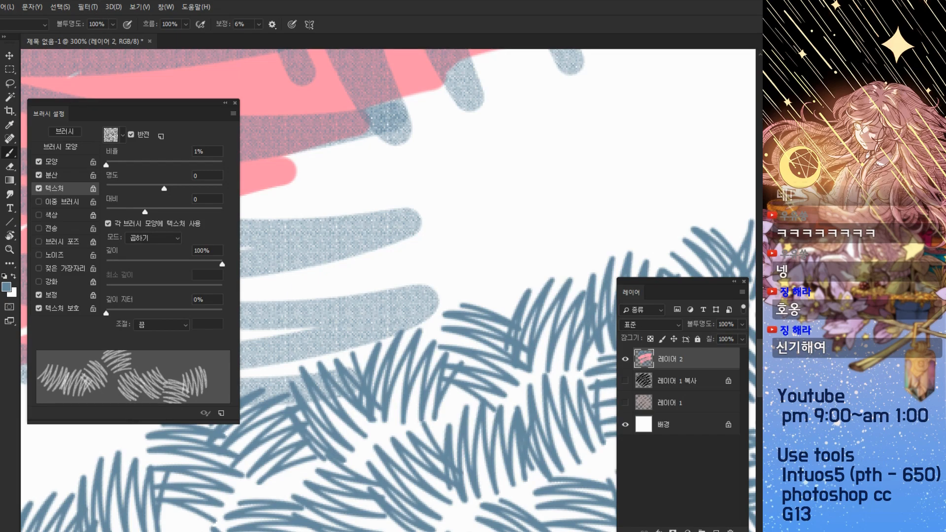
key("ctrl+minus")
key("ctrl+minus")
key("ctrl+minus")
key("ctrl+z")
key("ctrl+z")
Switch to the dark brown textured line brush, paint a wavy line below the pink strokes, inspect it up close, and undo it
key("period")
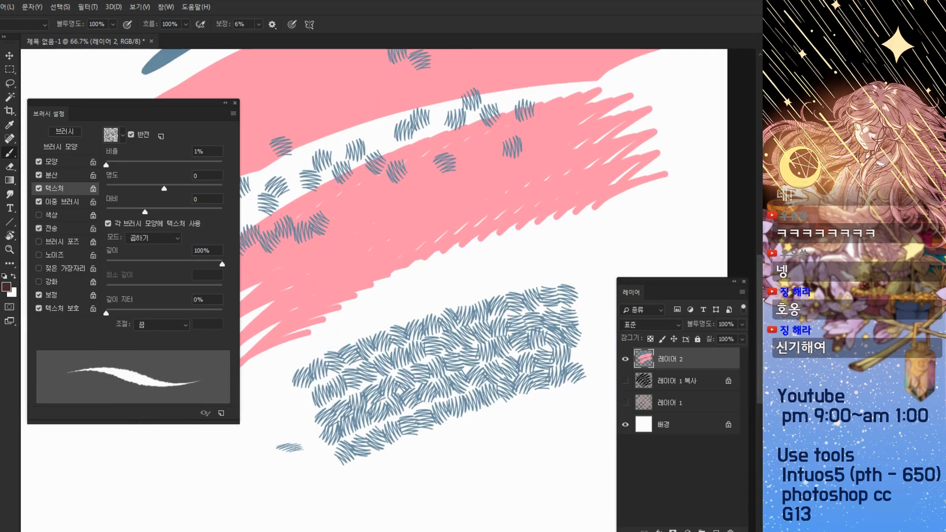
mouse_move(427, 253)
left_mouse_down()
mouse_move(523, 254)
mouse_move(581, 242)
left_mouse_up()
key("ctrl+plus")
key("ctrl+plus")
key("ctrl+plus")
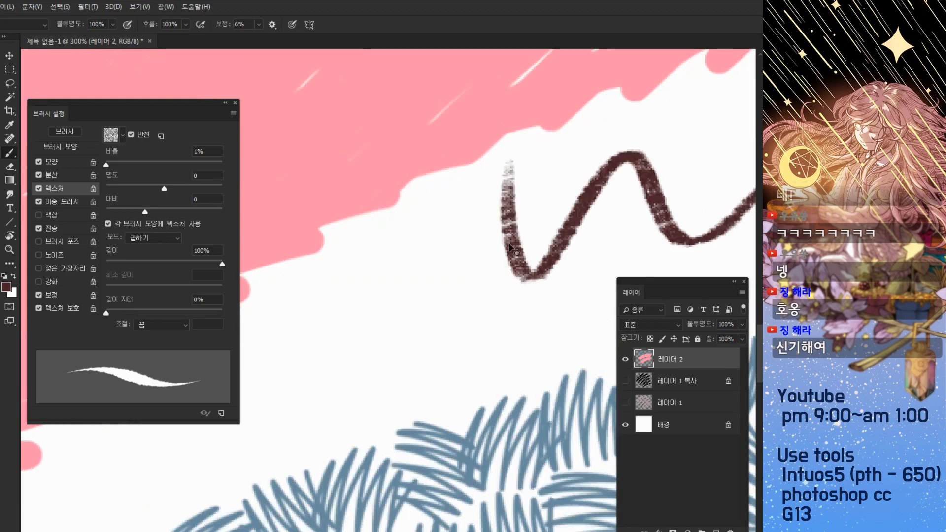
key("ctrl+minus")
key("ctrl+minus")
key("ctrl+minus")
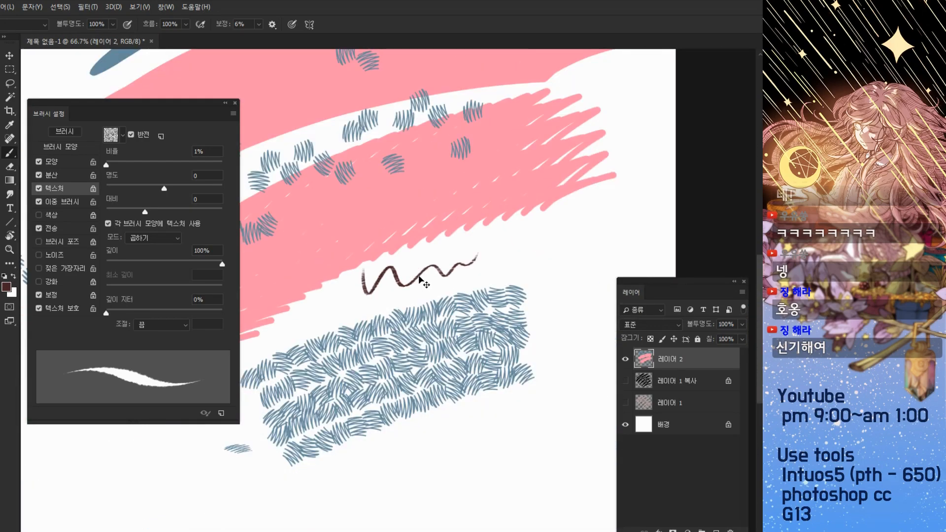
key("ctrl+z")
Select the 진한브러쉬 brush preset and set its texture Contrast to 4
key("ctrl+plus")
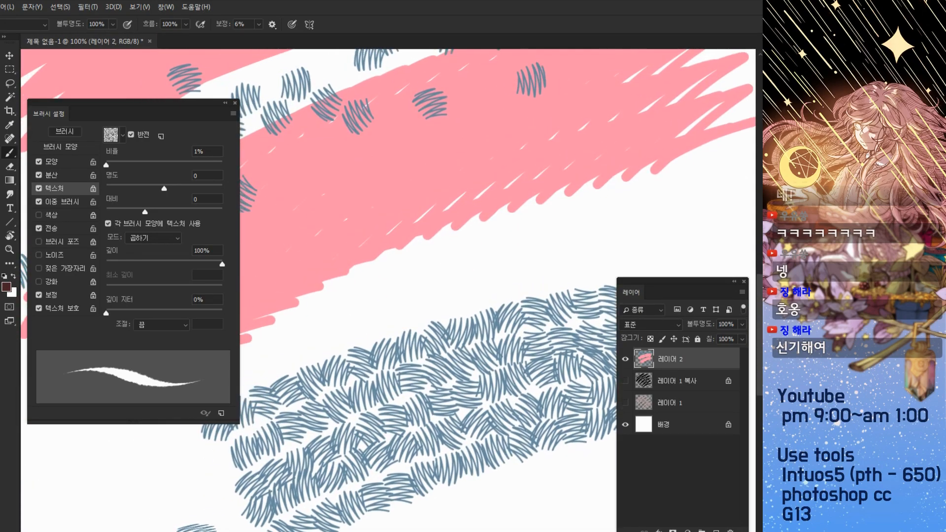
right_click(408, 147)
left_click_drag(520, 343, 523, 433)
left_click(474, 432)
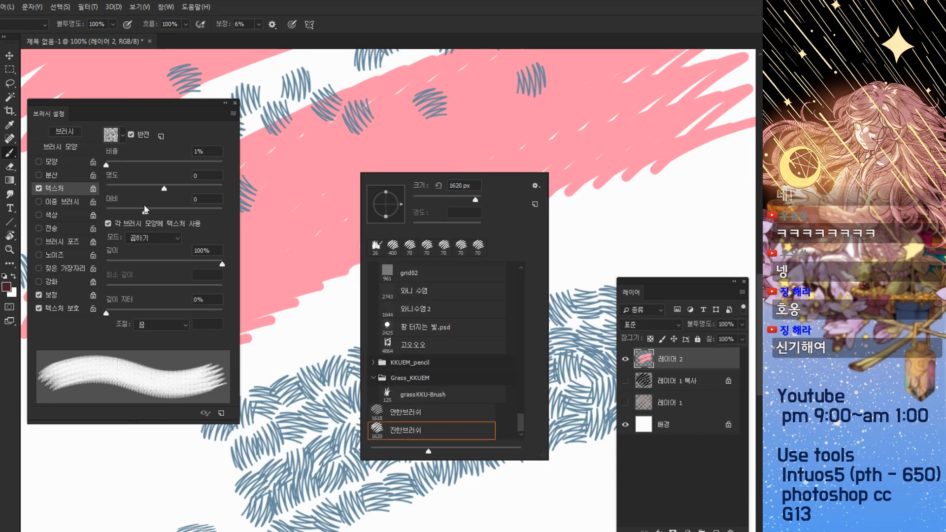
left_click(147, 210)
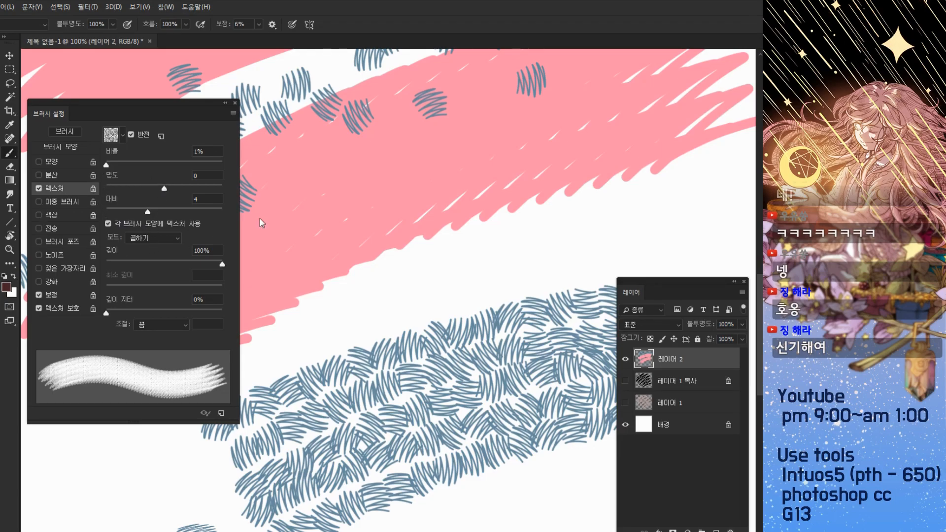
Turn Texture Each Tip off and back on to compare the brush preview, leaving the mode at Multiply
key("ctrl+minus")
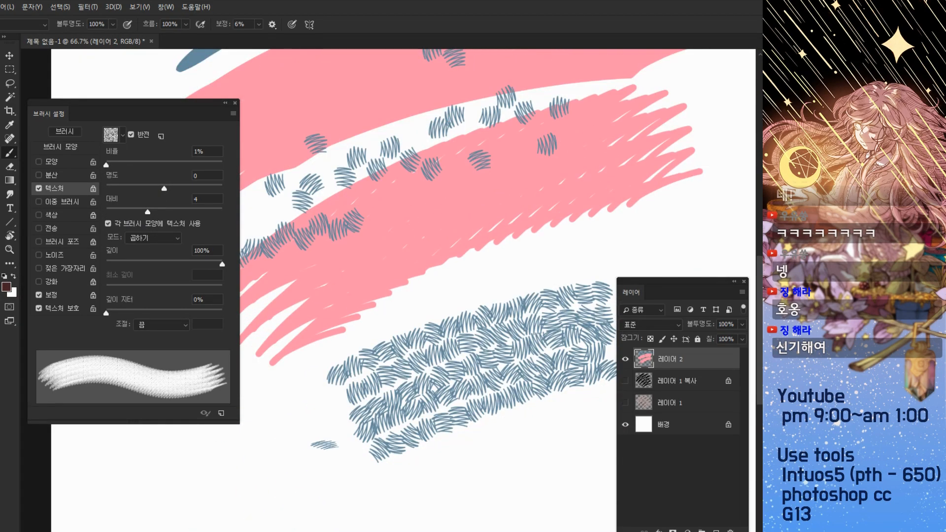
left_click(162, 238)
left_click(163, 244)
left_click(174, 223)
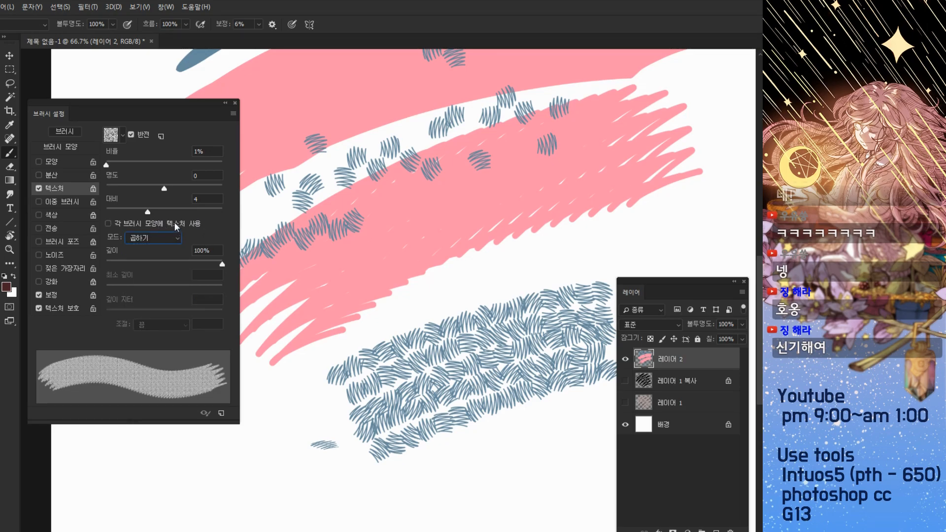
left_click(185, 223)
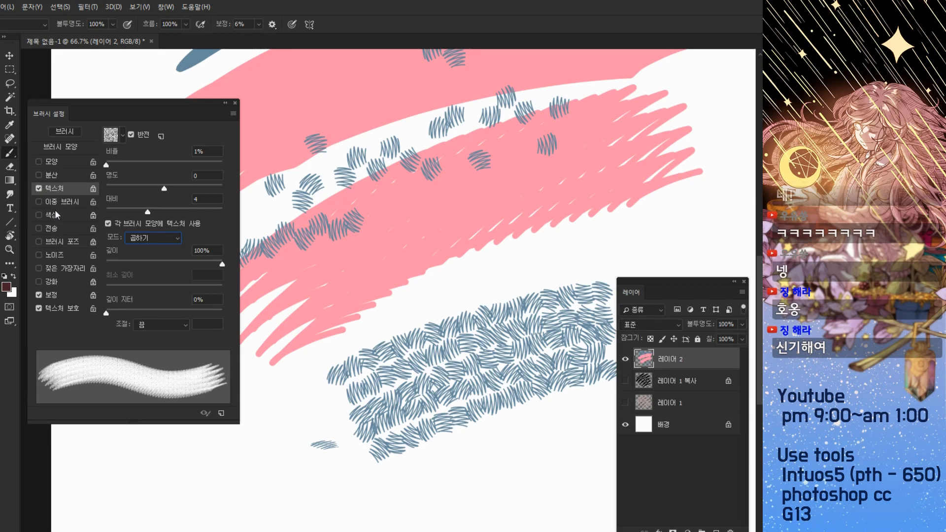
Turn off Texture for the brush, turn on Dual Brush, and open the Dual Brush settings
left_click_drag(344, 170, 361, 227)
left_click_drag(261, 101, 254, 100)
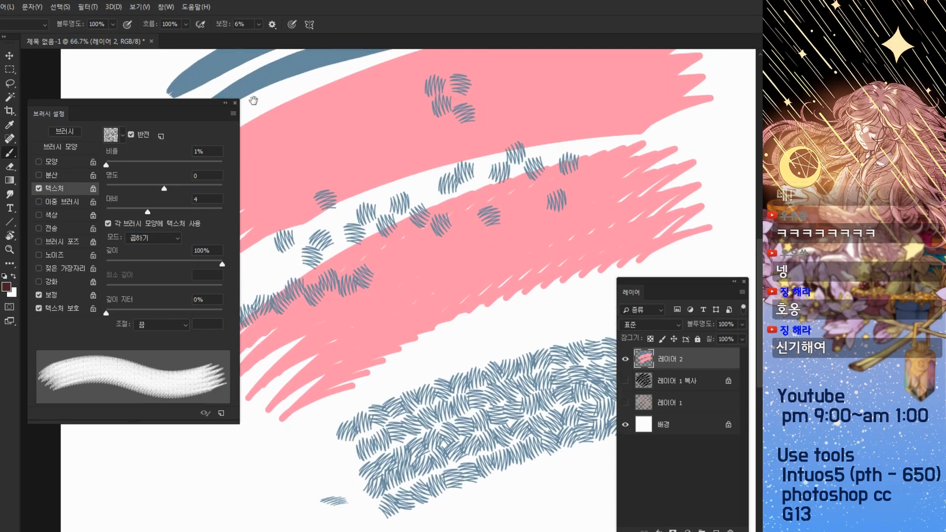
left_click(38, 189)
left_click(68, 147)
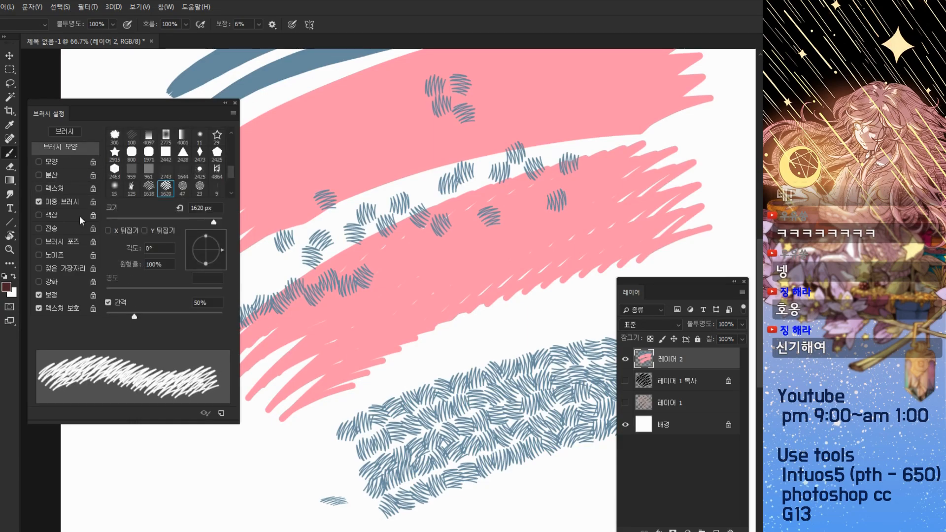
left_click(64, 202)
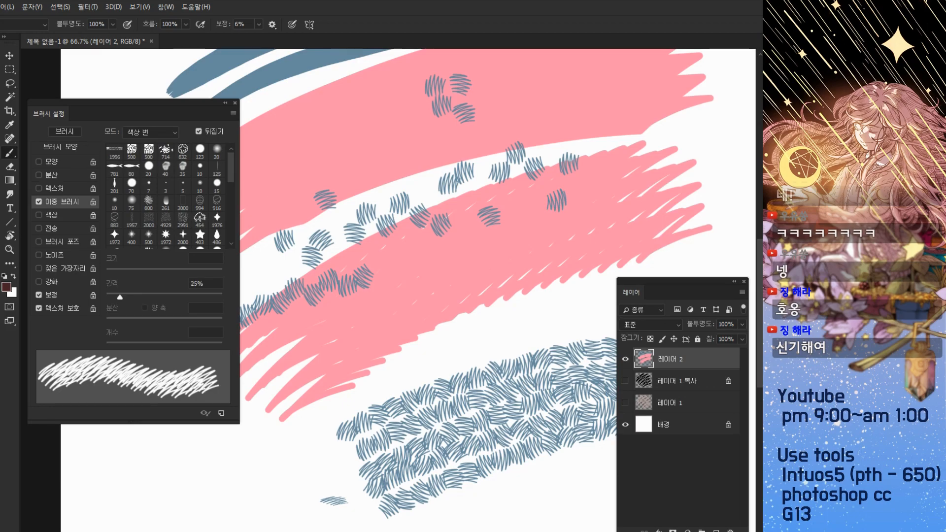
Try the pointed tip beside the 781 px one as the dual brush with a stroke across the upper pink stroke, and undo it
left_click_drag(485, 251, 385, 377)
mouse_move(511, 218)
left_mouse_down()
mouse_move(547, 255)
mouse_move(494, 223)
left_mouse_up()
left_click(131, 166)
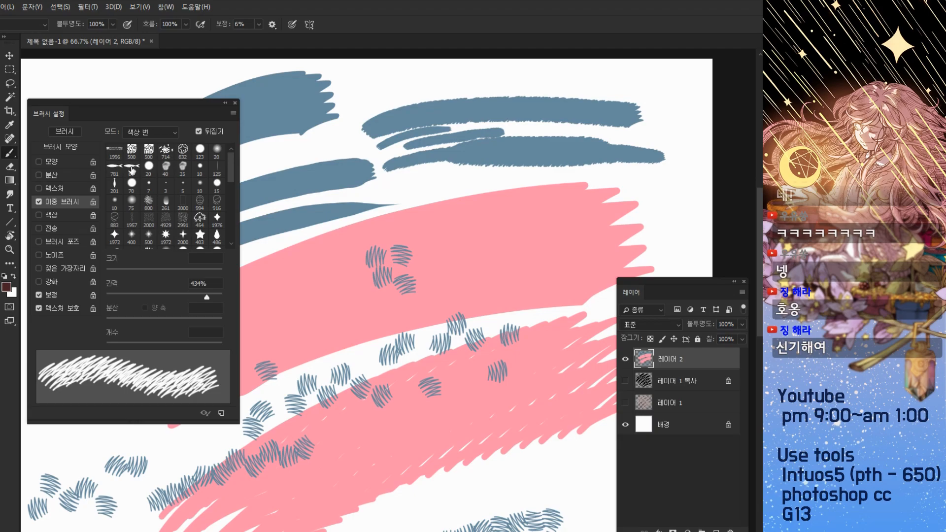
mouse_move(336, 276)
left_mouse_down()
mouse_move(448, 214)
mouse_move(591, 224)
left_mouse_up()
key("ctrl+z")
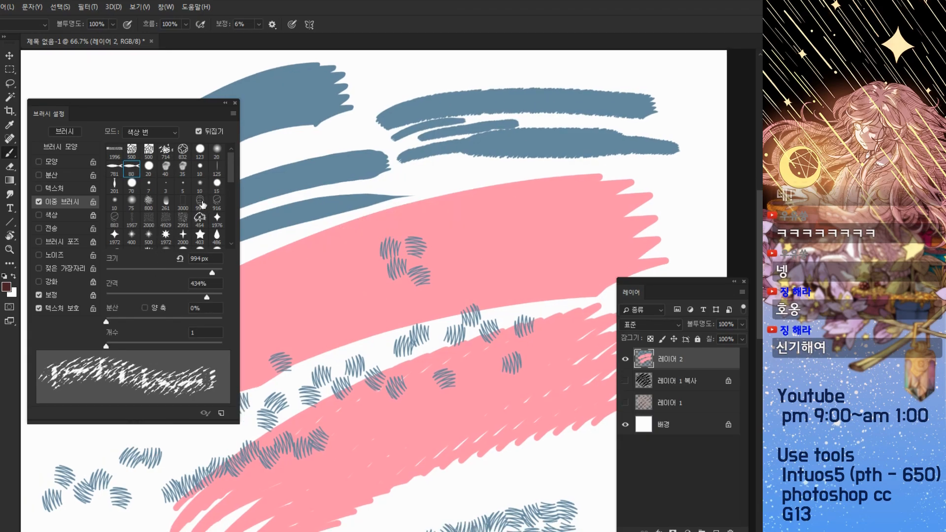
Try the 994 px and 1976 px tips as the dual brush with dark brown strokes on the upper pink stroke, undoing each
left_click(199, 201)
left_click_drag(348, 228, 585, 201)
key("ctrl+z")
left_click_drag(362, 275, 433, 266)
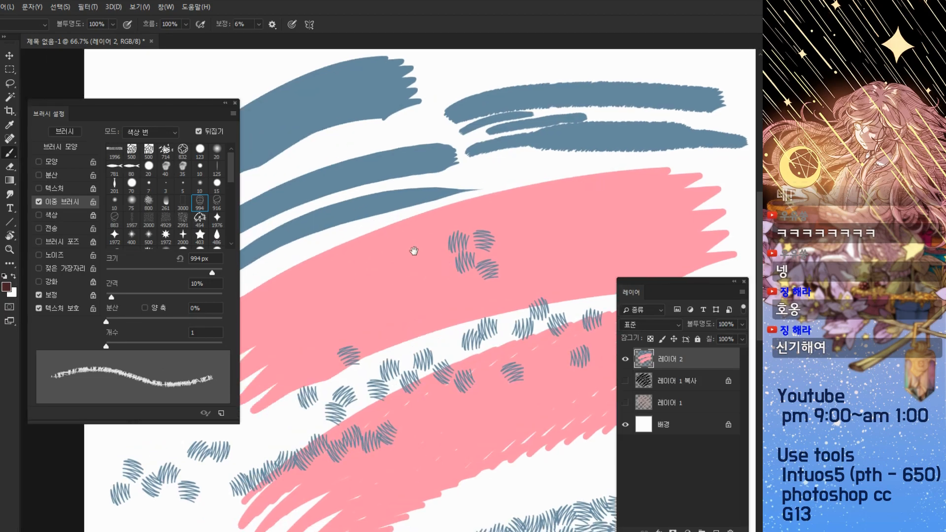
left_click(217, 219)
left_click_drag(293, 302, 535, 203)
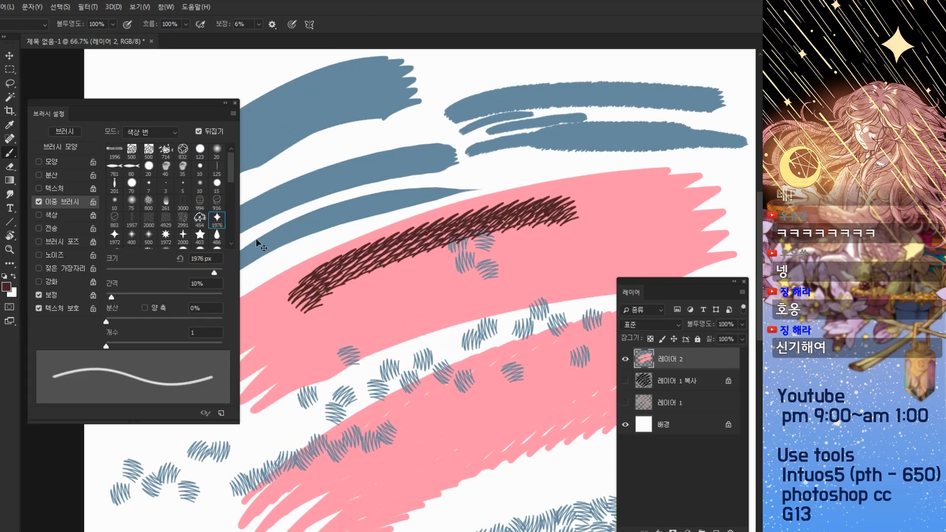
key("ctrl+z")
Choose the 403 px star as the dual brush tip and paint a dark brown stroke along the upper pink stroke
left_click(200, 235)
mouse_move(282, 292)
left_mouse_down()
mouse_move(301, 266)
mouse_move(607, 211)
left_mouse_up()
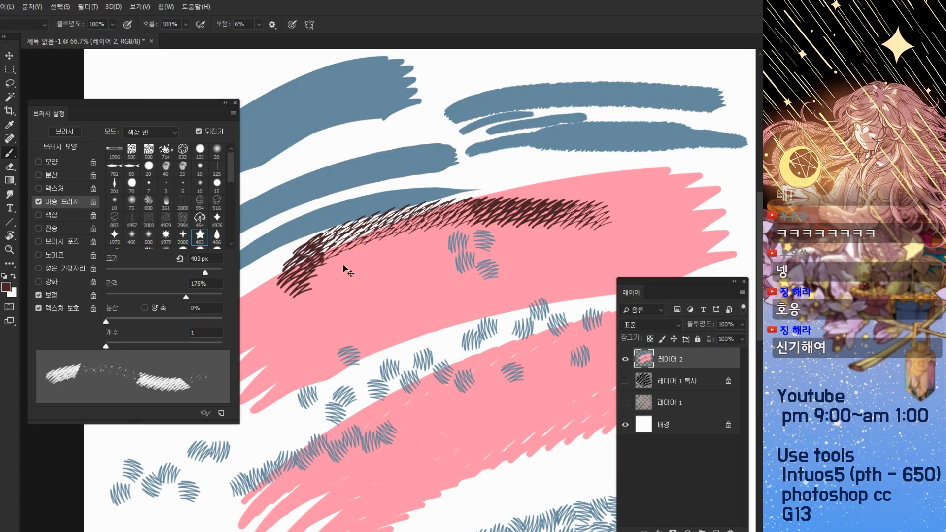
Undo the star-tip stroke and try the 2000 px and 1972 px dual brush tips with dark brown strokes on the upper pink stroke, undoing each
key("ctrl+z")
left_click(183, 235)
left_click_drag(274, 305, 409, 249)
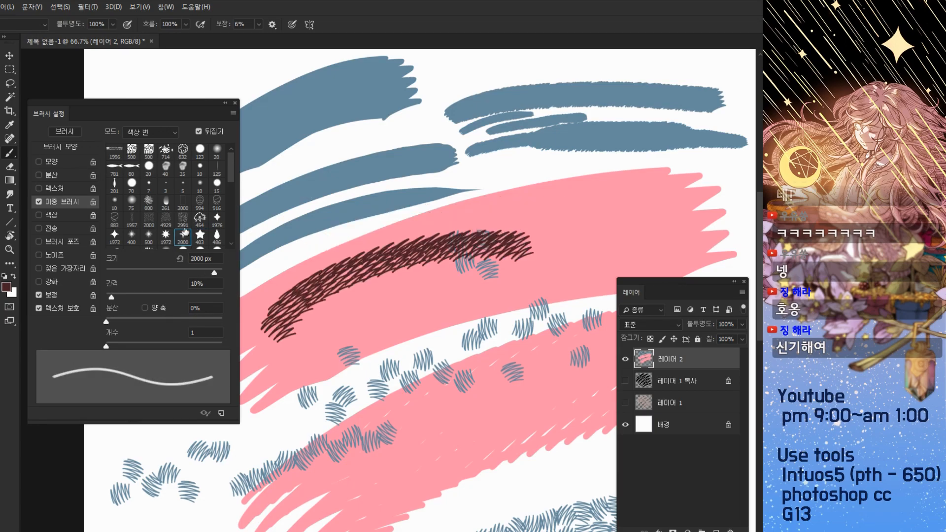
key("ctrl+z")
left_click(165, 236)
mouse_move(260, 306)
left_mouse_down()
mouse_move(315, 279)
mouse_move(557, 241)
left_mouse_up()
key("ctrl+z")
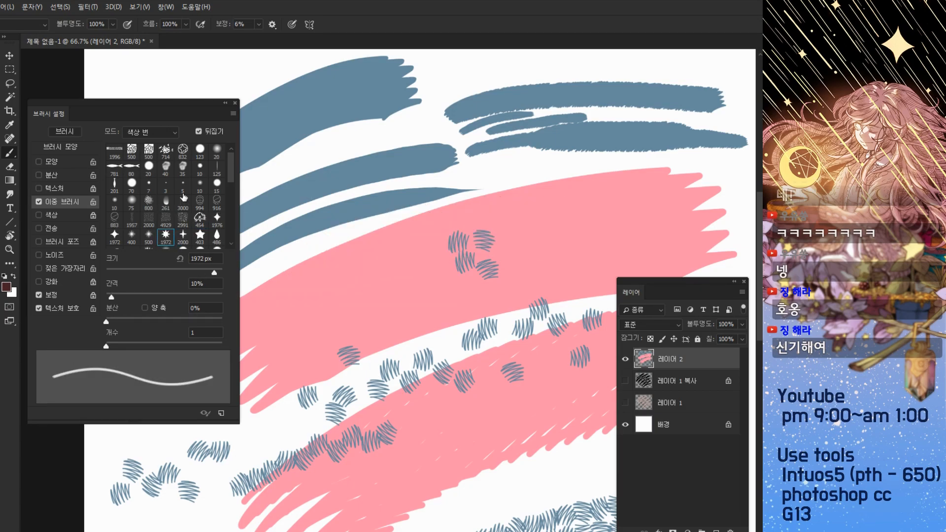
Try the 69 px tip, choose the 25 px tip as the dual brush, and undo the test stroke across the upper pink stroke
left_click_drag(229, 169, 229, 193)
left_click(148, 218)
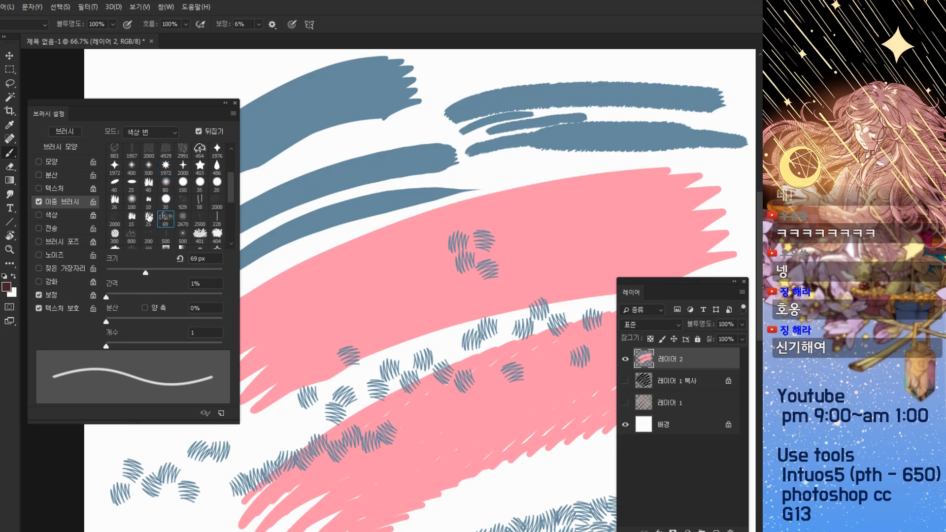
mouse_move(298, 321)
left_mouse_down()
mouse_move(510, 219)
mouse_move(572, 225)
left_mouse_up()
key("ctrl+z")
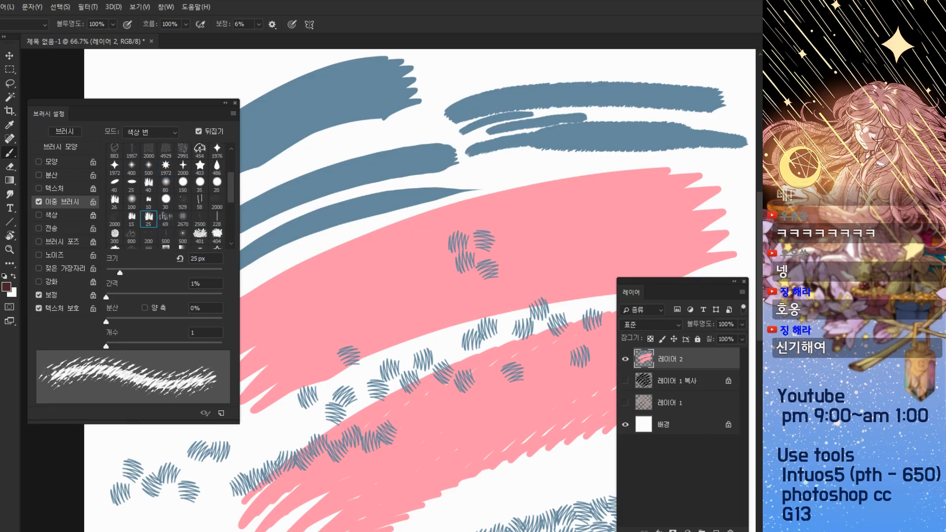
Turn off Dual Brush, turn on Color Dynamics, and open its settings
left_click(38, 202)
left_click(38, 216)
left_click(63, 216)
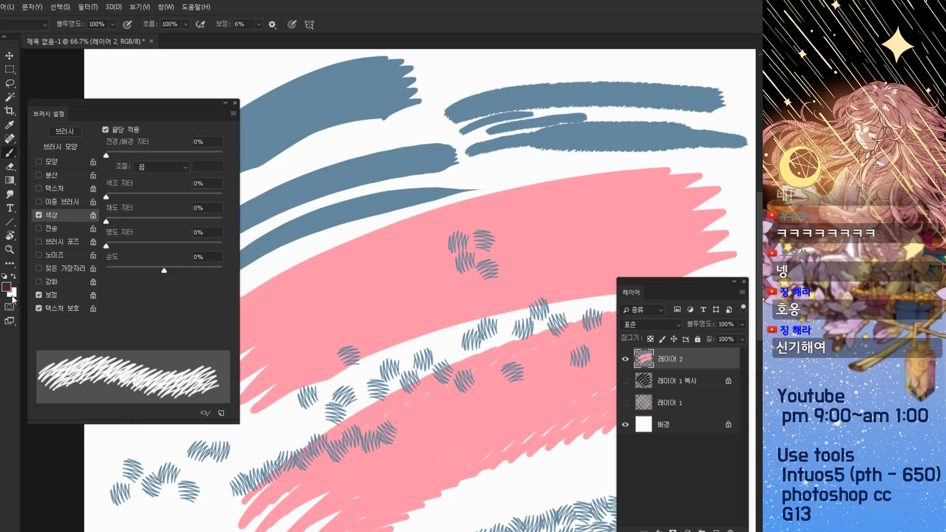
Set the foreground color to orange-red and the background color to blue-violet, and undo a test stroke on the canvas
left_click_drag(178, 113, 197, 107)
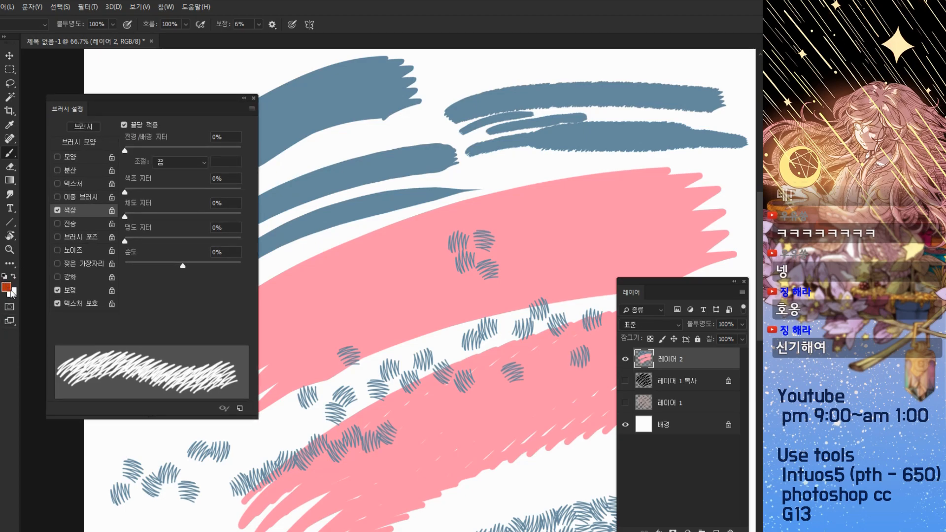
left_click(12, 293)
type("ff0000")
mouse_move(600, 323)
left_mouse_down()
mouse_move(600, 314)
mouse_move(600, 330)
left_mouse_up()
left_click(698, 288)
mouse_move(562, 198)
left_mouse_down()
mouse_move(534, 203)
mouse_move(419, 377)
left_mouse_up()
key("ctrl+z")
left_click_drag(503, 218, 496, 220)
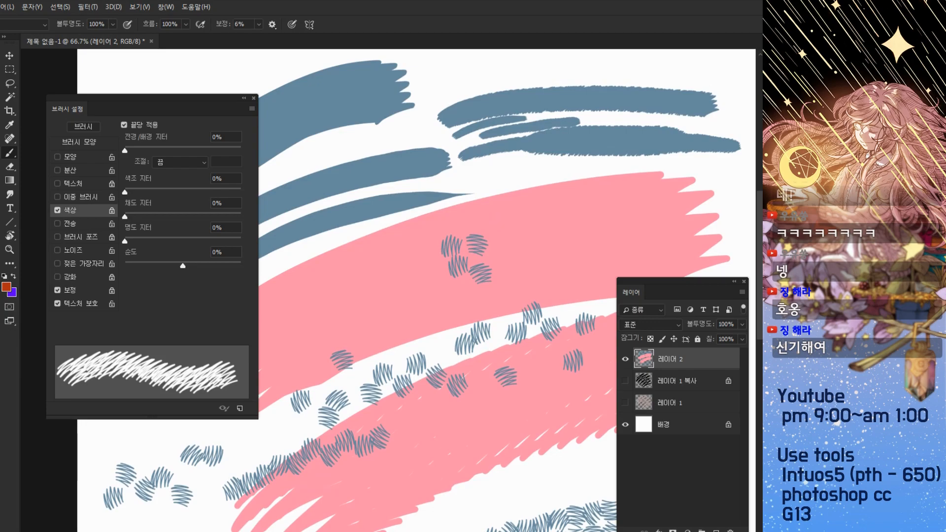
Set the control of the Foreground/Background Jitter to Pen Pressure
left_click(200, 162)
left_click(195, 161)
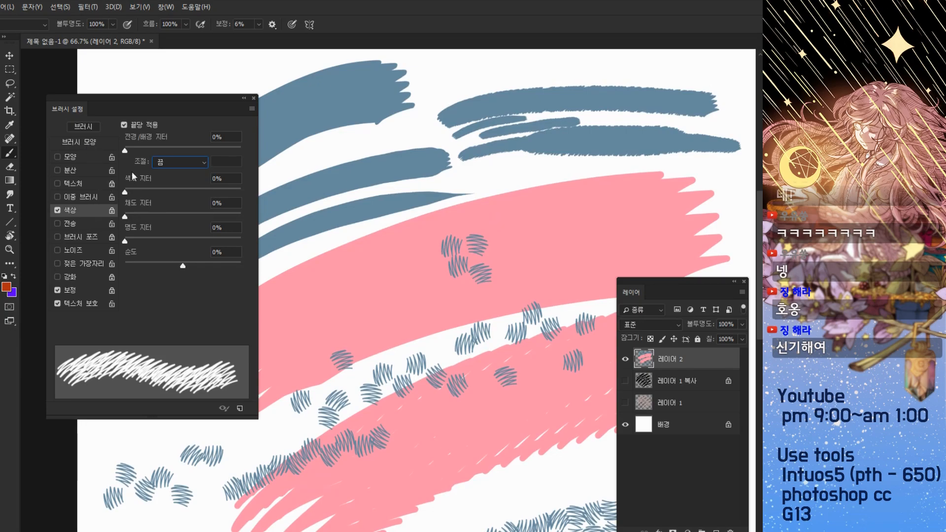
left_click(188, 165)
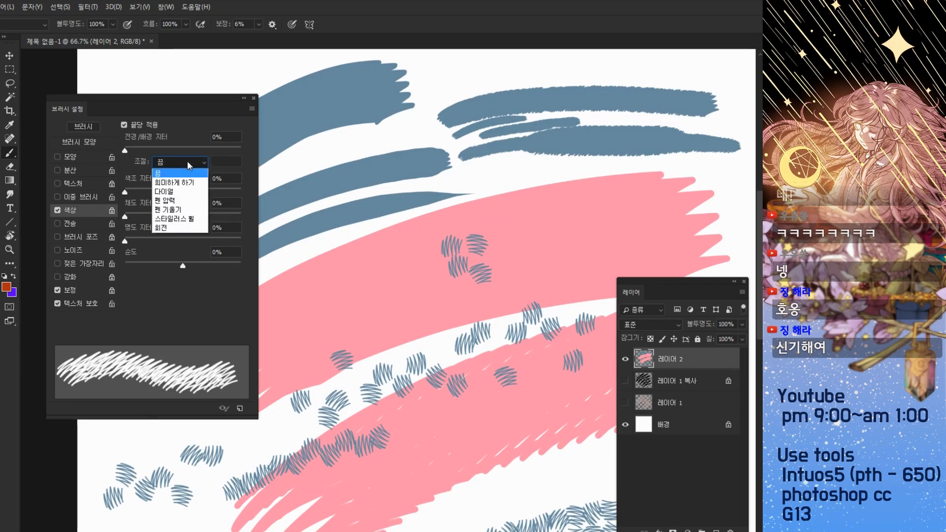
left_click(177, 200)
Test the pressure-driven color change with strokes over the pink painting and undo them
mouse_move(585, 220)
left_mouse_down()
mouse_move(459, 297)
mouse_move(395, 380)
mouse_move(381, 206)
mouse_move(465, 249)
mouse_move(429, 255)
mouse_move(548, 203)
mouse_move(600, 224)
left_mouse_up()
key("ctrl+z")
key("ctrl+minus")
left_click_drag(548, 202, 389, 251)
mouse_move(409, 217)
left_mouse_down()
mouse_move(501, 228)
mouse_move(449, 266)
left_mouse_up()
key("ctrl+z")
mouse_move(444, 351)
left_mouse_down()
mouse_move(440, 306)
mouse_move(473, 360)
mouse_move(397, 286)
mouse_move(500, 380)
mouse_move(428, 234)
mouse_move(540, 374)
left_mouse_up()
key("ctrl+z")
scroll(496, 249, "down", 2)
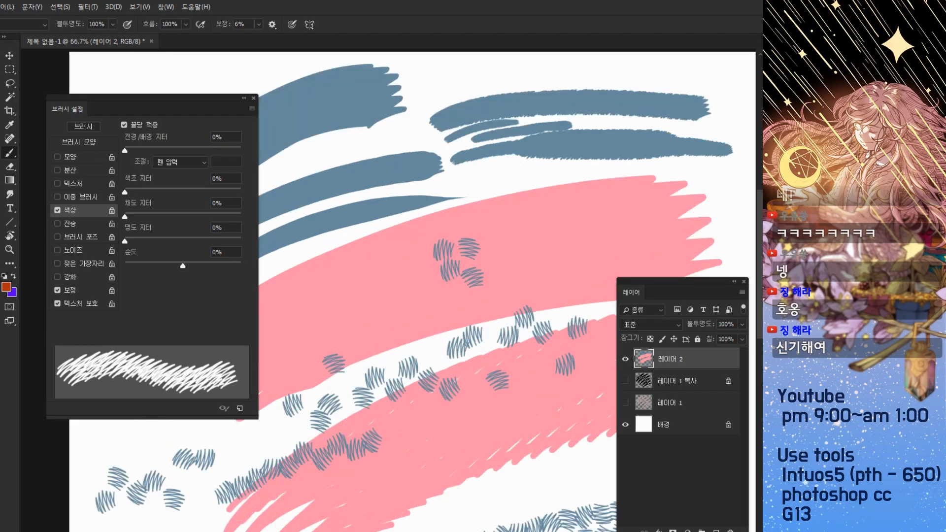
Hide the painted layer 레이어 2, add a new empty layer, and undo a test stroke on it
left_click(625, 359)
key("ctrl+shift+n")
key("Return")
mouse_move(463, 325)
left_mouse_down()
mouse_move(412, 327)
mouse_move(475, 144)
mouse_move(433, 312)
mouse_move(488, 257)
mouse_move(446, 260)
left_mouse_up()
left_click_drag(380, 312, 386, 349)
key("ctrl+z")
Set the brush tip spacing to 1% and try strokes on the empty layer, undoing them
left_click(87, 140)
left_click_drag(132, 312, 125, 311)
left_click_drag(462, 407, 337, 243)
mouse_move(360, 202)
left_mouse_down()
mouse_move(511, 215)
mouse_move(495, 330)
mouse_move(387, 314)
mouse_move(434, 226)
mouse_move(469, 274)
mouse_move(428, 281)
left_mouse_up()
key("ctrl+z")
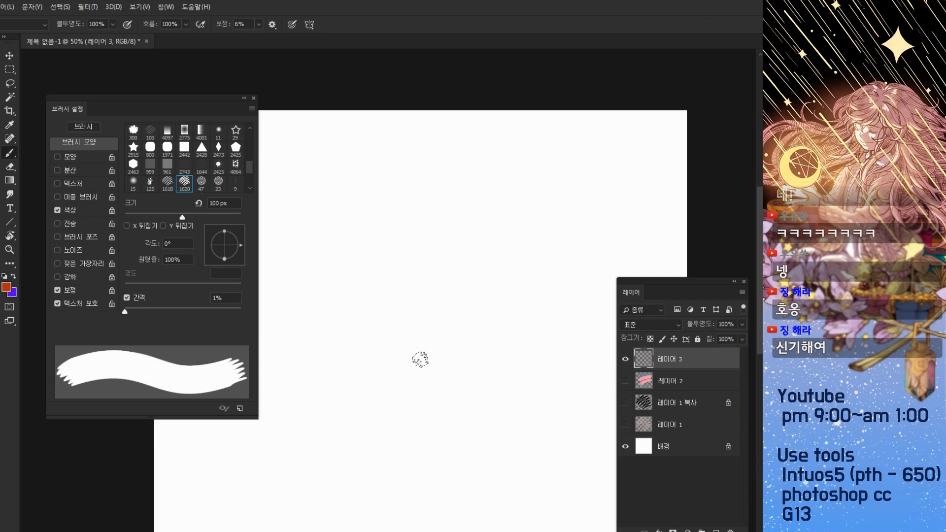
Set Hue Jitter to 37%, Saturation Jitter to 46% and Brightness Jitter to 69%, painting a large and a small ring as tests
left_click(87, 209)
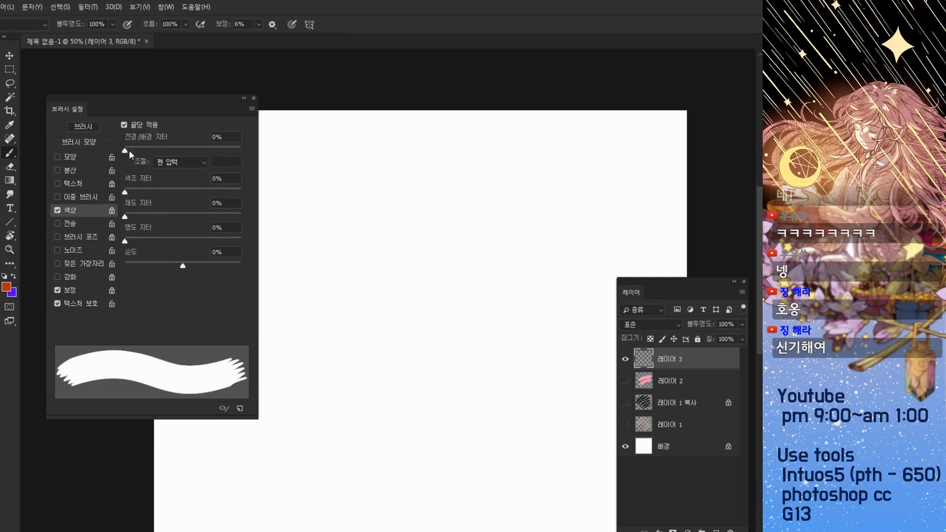
left_click_drag(126, 192, 171, 192)
mouse_move(385, 281)
left_mouse_down()
mouse_move(475, 207)
mouse_move(405, 229)
mouse_move(414, 246)
left_mouse_up()
key("ctrl+z")
left_click_drag(125, 241, 205, 241)
mouse_move(391, 315)
left_mouse_down()
mouse_move(439, 197)
mouse_move(379, 296)
left_mouse_up()
left_click_drag(125, 216, 178, 216)
mouse_move(542, 230)
left_mouse_down()
mouse_move(602, 205)
mouse_move(552, 230)
left_mouse_up()
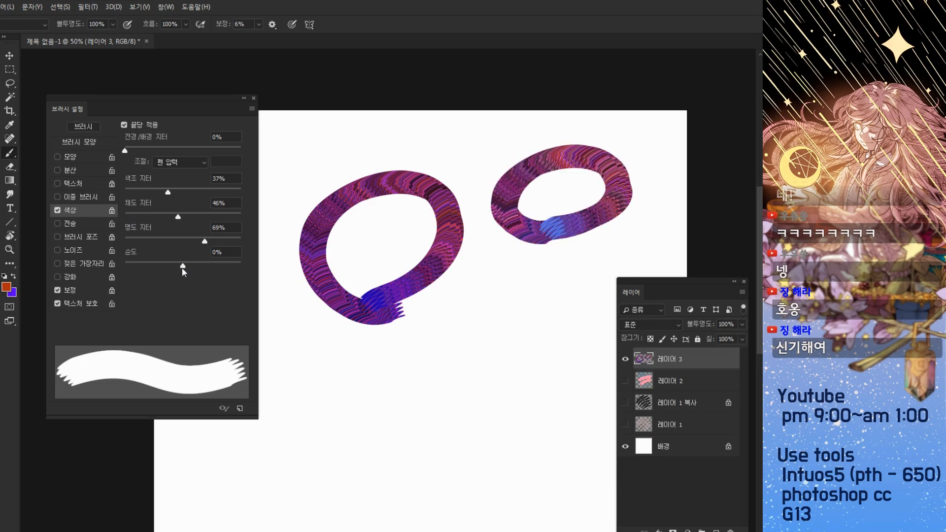
Set Purity to +71%, paint an open curve below the large ring, and undo the curve and both rings
mouse_move(421, 439)
left_mouse_down()
mouse_move(420, 312)
mouse_move(451, 367)
left_mouse_up()
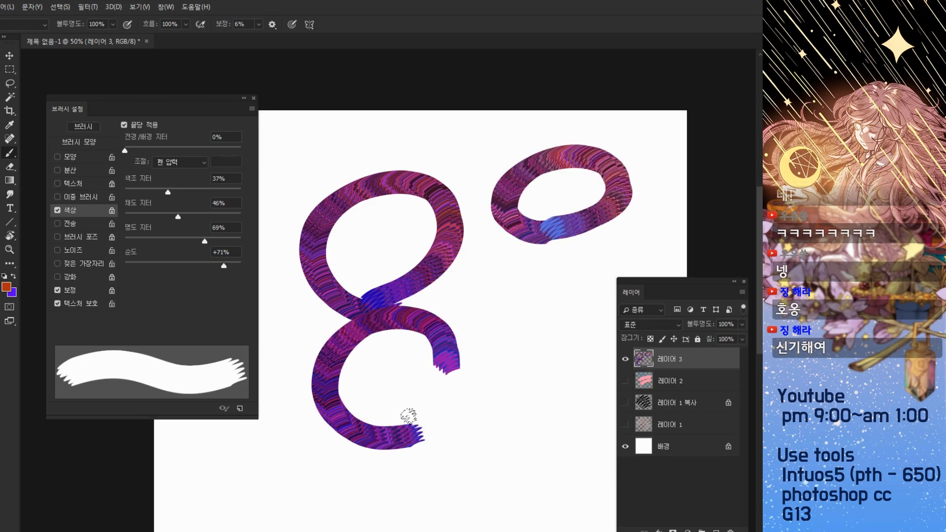
key("ctrl+z")
key("ctrl+z")
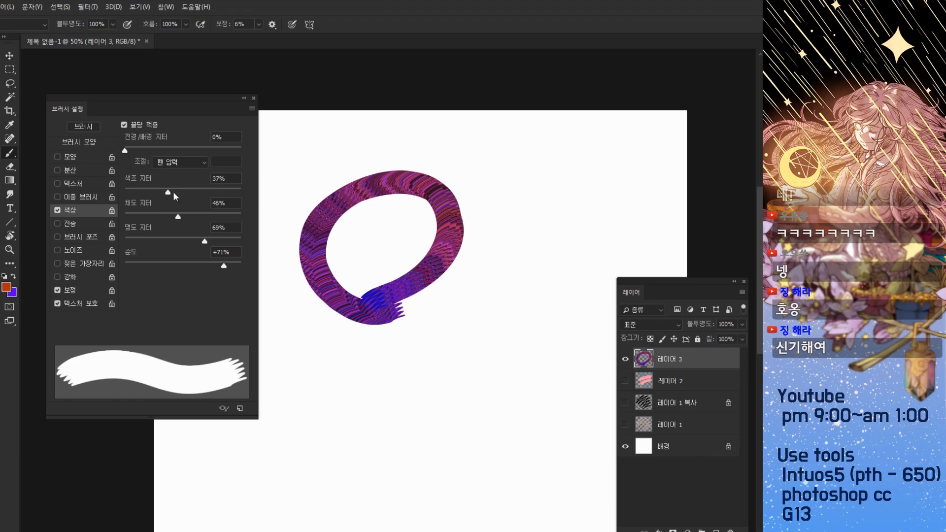
key("ctrl+z")
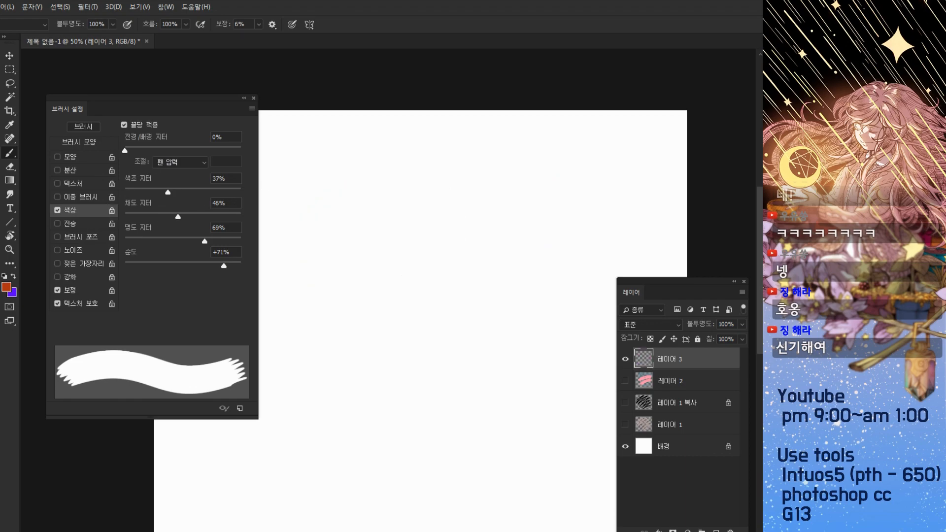
Turn off Color Dynamics, turn on Transfer with its settings open, and undo an orange-red test stroke
left_click(57, 211)
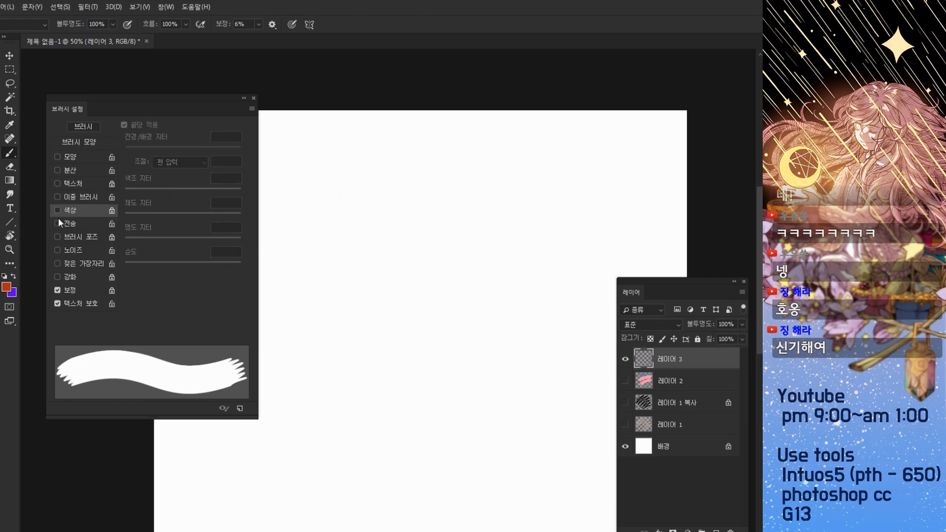
left_click(84, 224)
left_click_drag(399, 279, 402, 277)
mouse_move(317, 363)
left_mouse_down()
mouse_move(353, 298)
mouse_move(501, 254)
left_mouse_up()
key("ctrl+z")
Paint an overlapping orange-red zigzag with Transfer at 33% Opacity Jitter, inspect it up close, and undo it
mouse_move(317, 312)
left_mouse_down()
mouse_move(487, 241)
mouse_move(414, 359)
mouse_move(340, 333)
mouse_move(331, 253)
mouse_move(366, 302)
mouse_move(386, 309)
mouse_move(429, 249)
mouse_move(464, 256)
mouse_move(510, 247)
left_mouse_up()
key("ctrl+z")
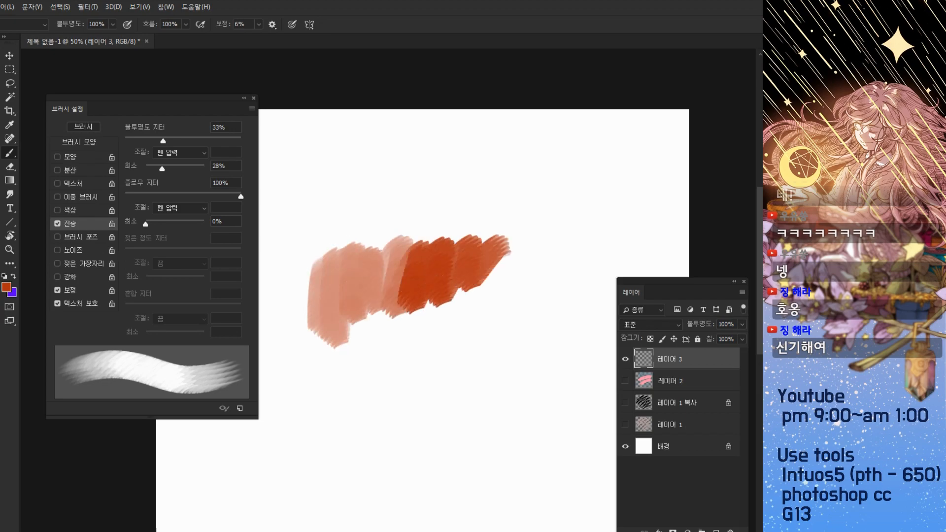
key("ctrl+plus")
key("ctrl+plus")
key("ctrl+plus")
key("ctrl+minus")
key("ctrl+minus")
key("ctrl+z")
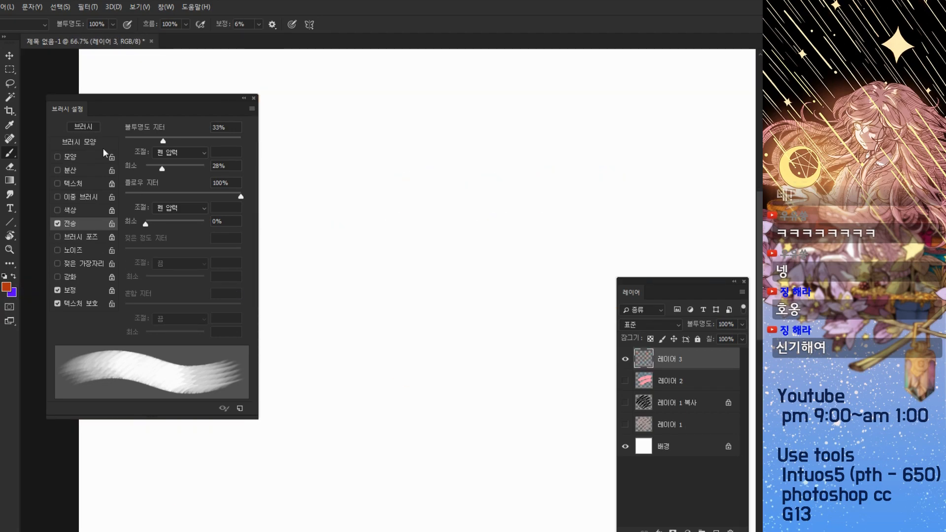
Lower the brush tip spacing to its minimum, return to the Transfer settings, and try strokes, undoing each
left_click(80, 142)
mouse_move(125, 311)
left_mouse_down()
mouse_move(146, 309)
mouse_move(117, 307)
left_mouse_up()
left_click(103, 216)
mouse_move(382, 160)
left_mouse_down()
mouse_move(386, 194)
mouse_move(449, 180)
mouse_move(567, 212)
left_mouse_up()
key("ctrl+z")
mouse_move(311, 187)
left_mouse_down()
mouse_move(301, 330)
mouse_move(345, 197)
left_mouse_up()
key("ctrl+z")
Paint an orange-red zigzag with a raised Opacity Jitter, and a pale overlapping patch below it with Opacity Jitter at 0%
left_click_drag(164, 141, 200, 141)
mouse_move(345, 165)
left_mouse_down()
mouse_move(335, 227)
mouse_move(434, 187)
mouse_move(581, 269)
left_mouse_up()
left_click_drag(197, 140, 99, 140)
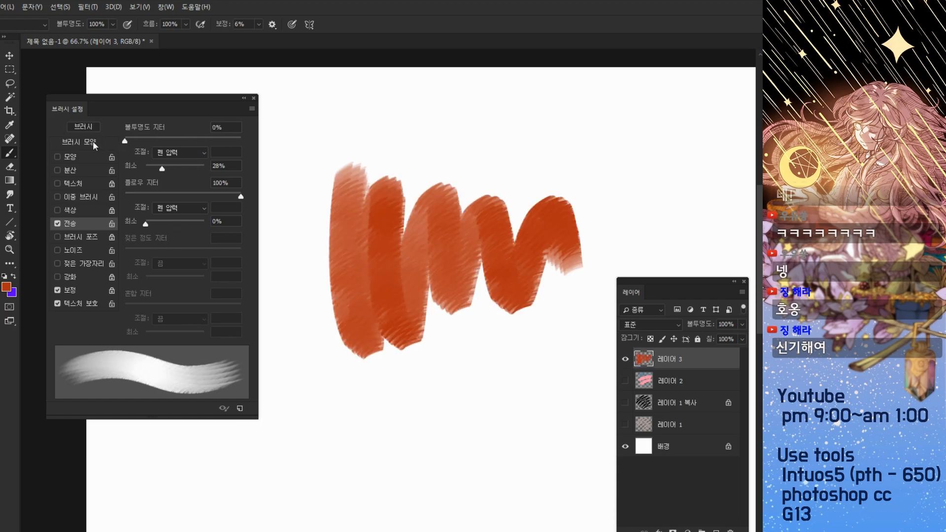
mouse_move(318, 353)
left_mouse_down()
mouse_move(440, 417)
mouse_move(522, 423)
left_mouse_up()
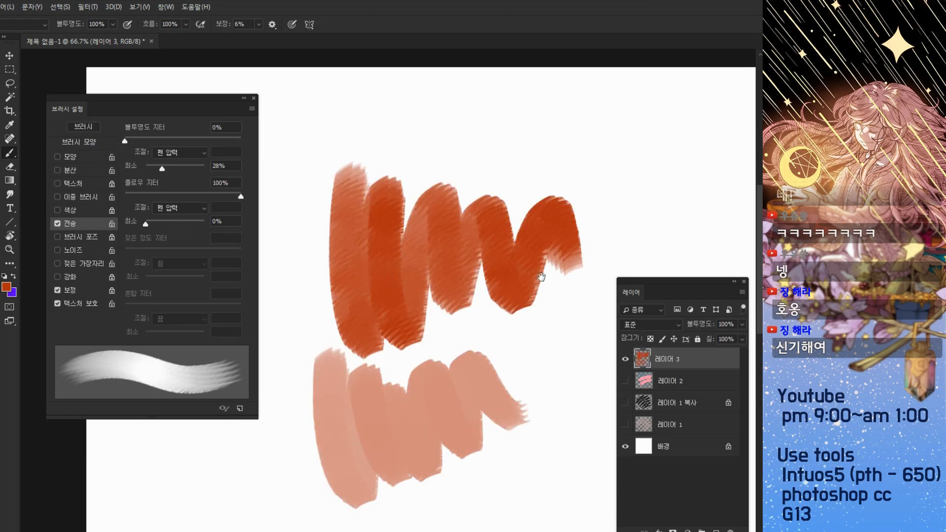
left_click_drag(549, 274, 511, 210)
key("ctrl+z")
mouse_move(323, 299)
left_mouse_down()
mouse_move(338, 436)
mouse_move(362, 375)
mouse_move(488, 335)
mouse_move(464, 281)
mouse_move(365, 392)
left_mouse_up()
Set Opacity Jitter to 44% and paint another zigzag over the far end of the dark one
key("ctrl+plus")
left_click_drag(125, 141, 176, 140)
key("ctrl+minus")
mouse_move(544, 199)
left_mouse_down()
mouse_move(576, 237)
mouse_move(629, 214)
left_mouse_up()
Examine up close how the grain and opacity vary where the jittered strokes overlap
key("ctrl+plus")
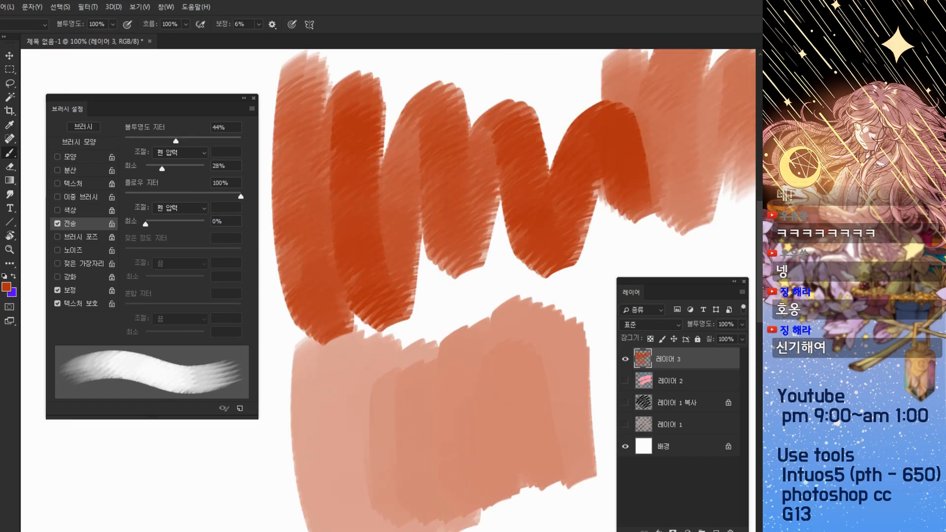
key("ctrl+plus")
left_click_drag(611, 98, 440, 242)
left_click_drag(573, 182, 325, 304)
left_click_drag(456, 186, 451, 201)
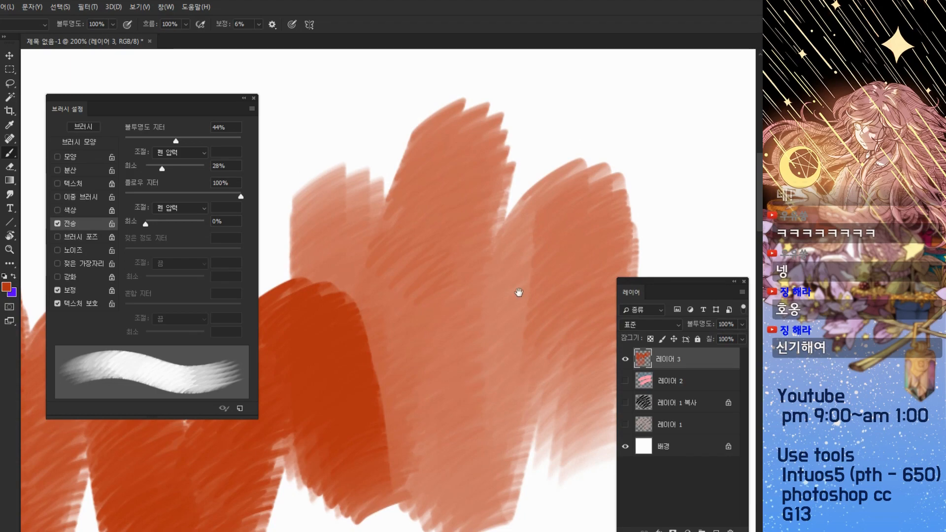
left_click_drag(444, 341, 537, 176)
key("ctrl+minus")
key("ctrl+minus")
left_click_drag(387, 311, 500, 247)
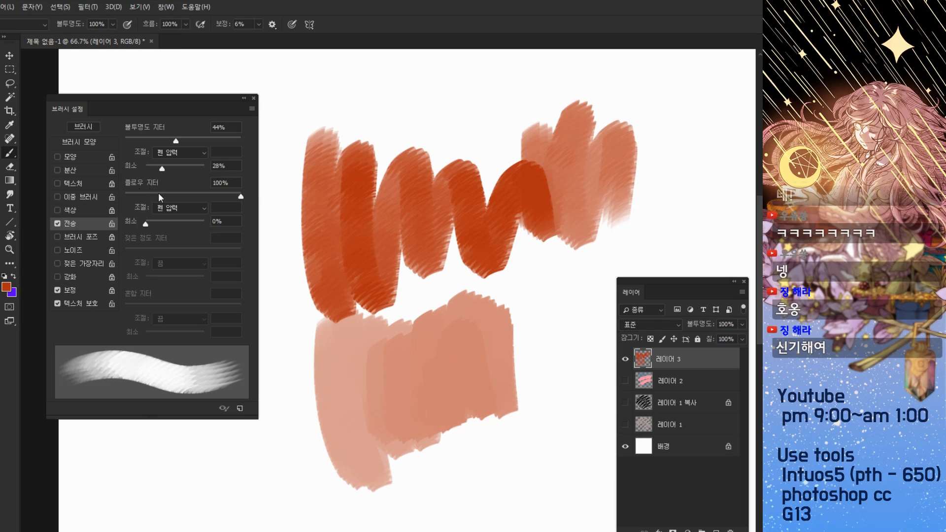
Try Flow Jitter at 0% with strokes in the empty area above the zigzags, undoing them
left_click_drag(165, 198, 90, 209)
mouse_move(291, 83)
left_mouse_down()
mouse_move(395, 126)
mouse_move(485, 133)
left_mouse_up()
left_click_drag(329, 132, 341, 228)
key("ctrl+z")
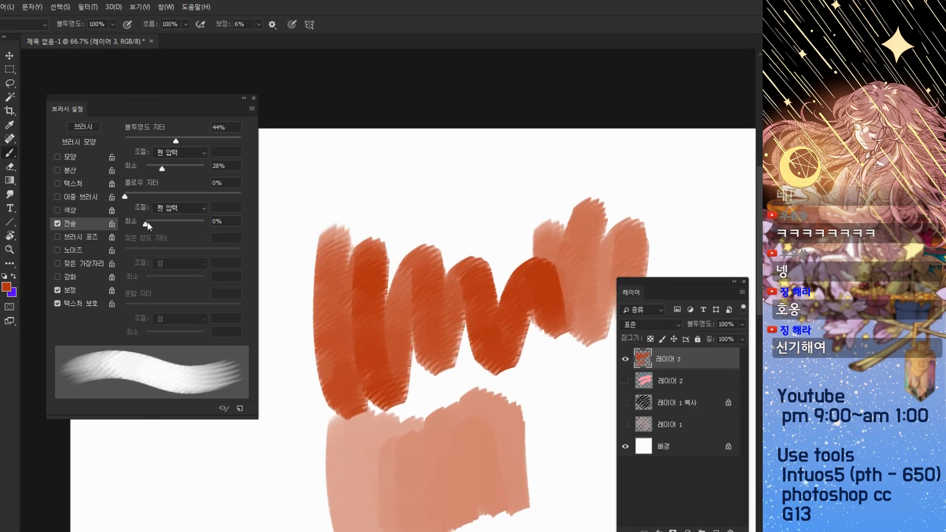
mouse_move(322, 159)
left_mouse_down()
mouse_move(337, 235)
mouse_move(577, 193)
left_mouse_up()
key("ctrl+z")
Try further Flow Jitter values, including 51%, and paint a wavy stroke running into the start of the dark zigzag
left_click_drag(322, 256, 401, 202)
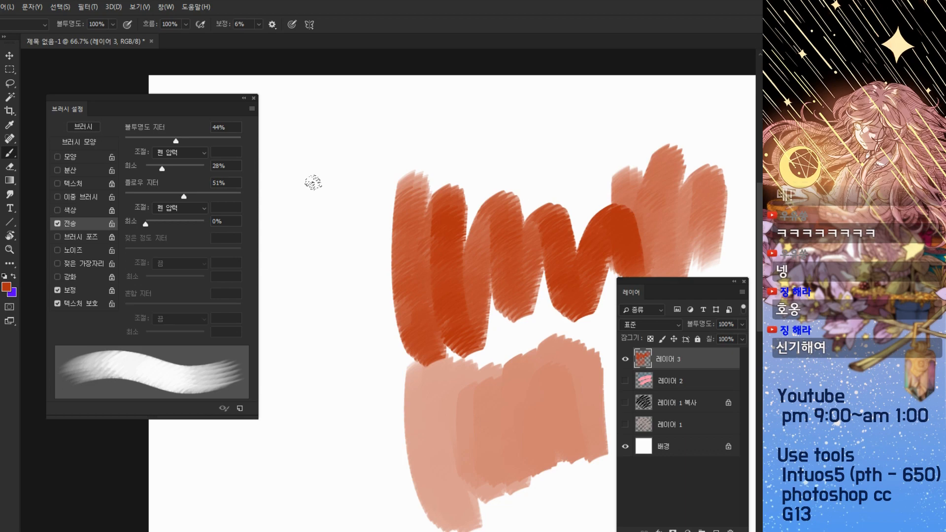
left_click_drag(193, 196, 222, 194)
left_click_drag(154, 196, 95, 209)
left_click_drag(311, 168, 439, 177)
key("ctrl+z")
mouse_move(296, 177)
left_mouse_down()
mouse_move(318, 201)
mouse_move(446, 169)
mouse_move(513, 62)
left_mouse_up()
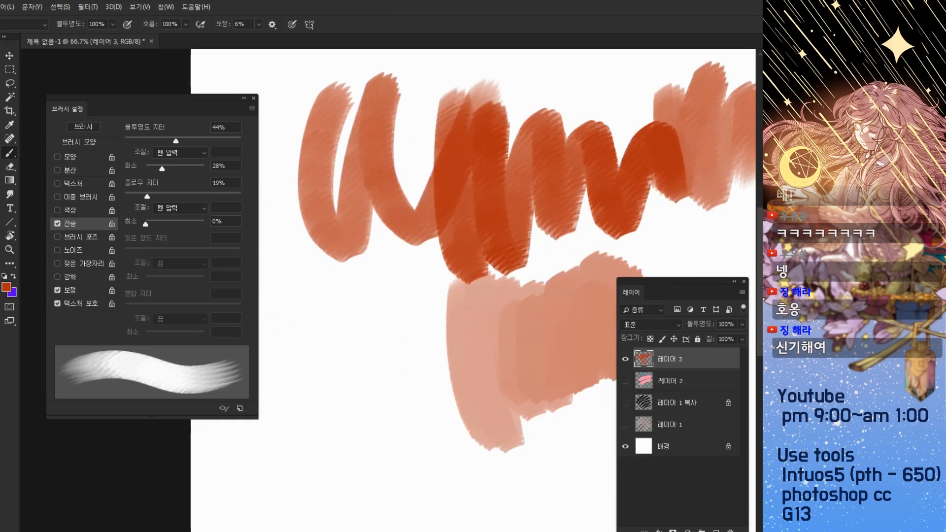
Set Flow Jitter to 0% and paint another orange-red zigzag beside the pale patch
left_click_drag(281, 206, 244, 119)
mouse_move(316, 242)
left_mouse_down()
mouse_move(353, 217)
mouse_move(503, 219)
left_mouse_up()
left_click_drag(565, 190, 376, 177)
mouse_move(448, 185)
left_mouse_down()
mouse_move(452, 211)
mouse_move(541, 162)
left_mouse_up()
left_click_drag(364, 197, 490, 192)
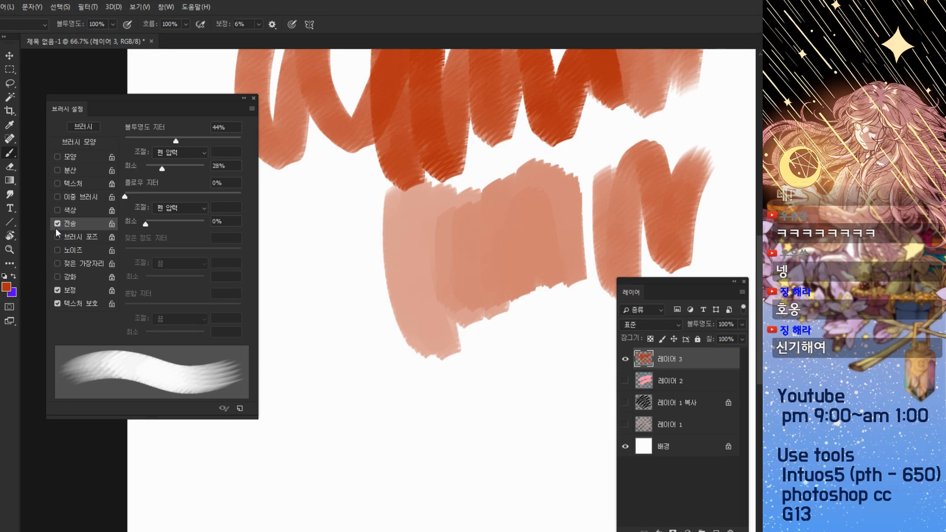
Turn on Shape Dynamics, Scattering, Texture, Dual Brush and Color Dynamics alongside Transfer, and undo the test strokes below the pale patch
left_click(57, 170)
left_click(57, 183)
left_click(57, 197)
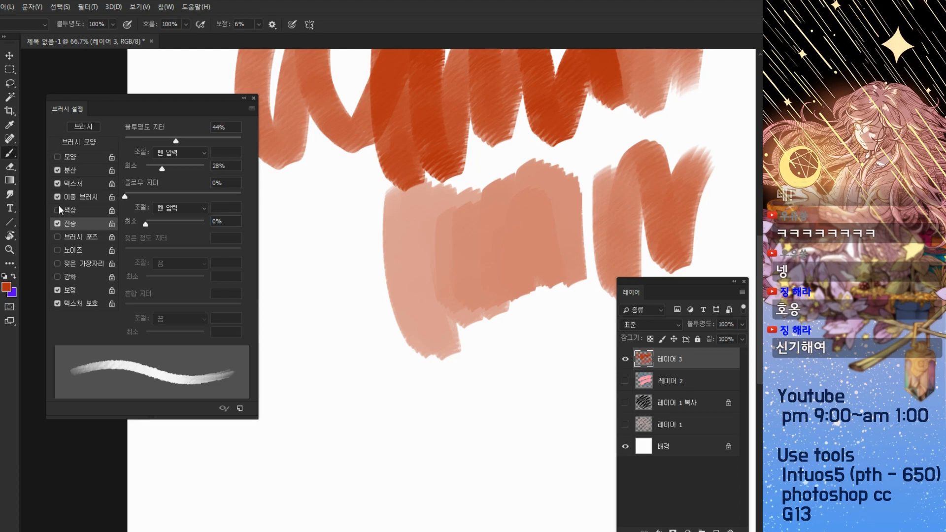
left_click_drag(352, 295, 302, 226)
mouse_move(328, 345)
left_mouse_down()
mouse_move(419, 325)
mouse_move(403, 403)
mouse_move(563, 318)
mouse_move(554, 279)
left_mouse_up()
key("ctrl+z")
mouse_move(359, 313)
left_mouse_down()
mouse_move(353, 345)
mouse_move(391, 362)
mouse_move(503, 302)
left_mouse_up()
key("ctrl+z")
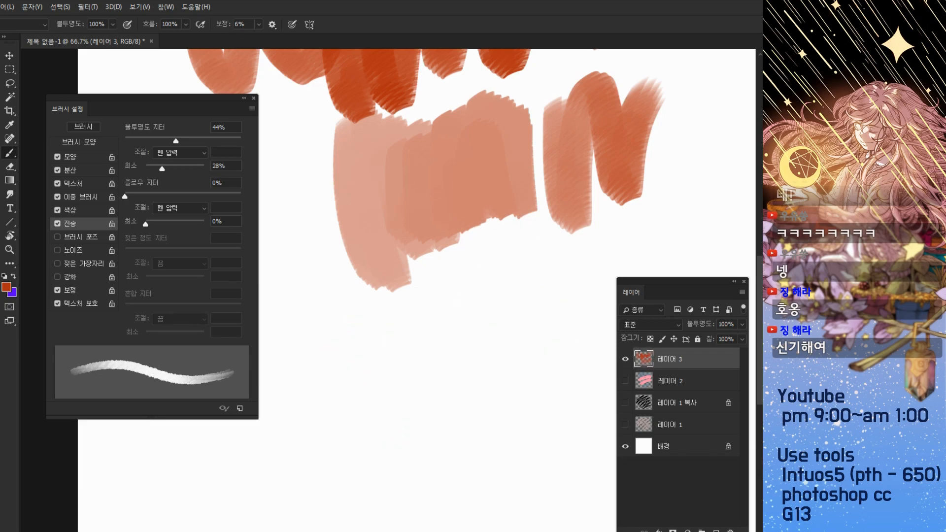
Handwrite the word 크레파스 with the combined brush in the empty area below the pale patch
left_click_drag(383, 319, 422, 364)
left_click_drag(378, 344, 422, 341)
left_click_drag(382, 379, 432, 370)
mouse_move(435, 321)
left_mouse_down()
mouse_move(456, 367)
mouse_move(470, 350)
left_mouse_up()
mouse_move(468, 322)
left_mouse_down()
mouse_move(469, 373)
mouse_move(491, 371)
left_mouse_up()
mouse_move(534, 327)
left_mouse_down()
mouse_move(458, 328)
mouse_move(468, 317)
left_mouse_up()
mouse_move(436, 326)
left_mouse_down()
mouse_move(437, 365)
mouse_move(473, 365)
left_mouse_up()
mouse_move(480, 318)
left_mouse_down()
mouse_move(481, 368)
mouse_move(499, 344)
left_mouse_up()
mouse_move(505, 311)
left_mouse_down()
mouse_move(496, 350)
mouse_move(531, 335)
left_mouse_up()
left_click_drag(495, 365, 536, 351)
left_click_drag(355, 389, 370, 353)
Turn on Brush Pose with its settings open, undo a test scribble above the handwritten word, and switch Brush Pose off and on again
left_click(67, 237)
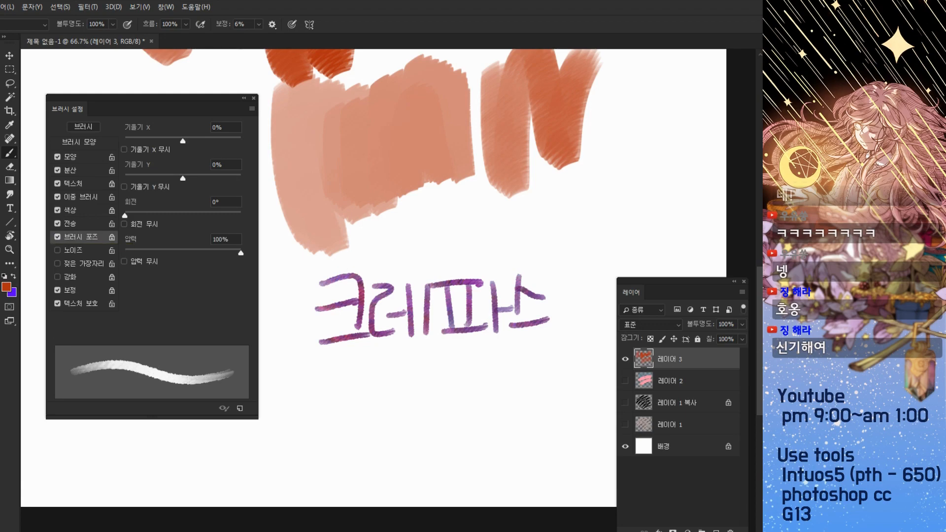
mouse_move(416, 260)
left_mouse_down()
mouse_move(433, 244)
mouse_move(495, 242)
left_mouse_up()
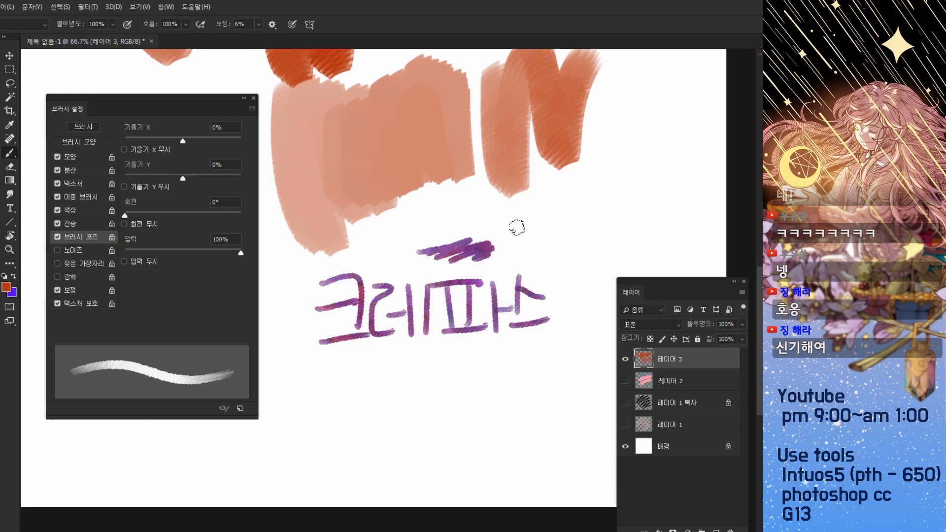
key("ctrl+z")
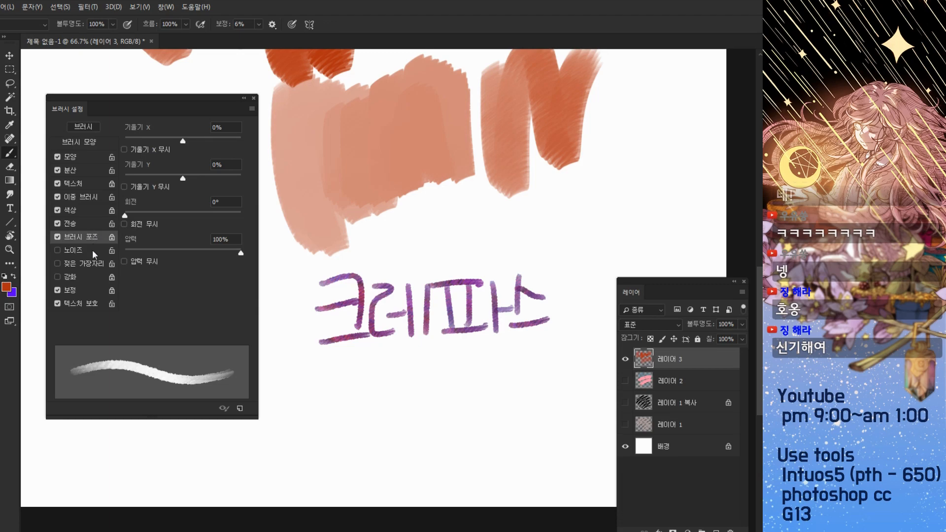
left_click(57, 237)
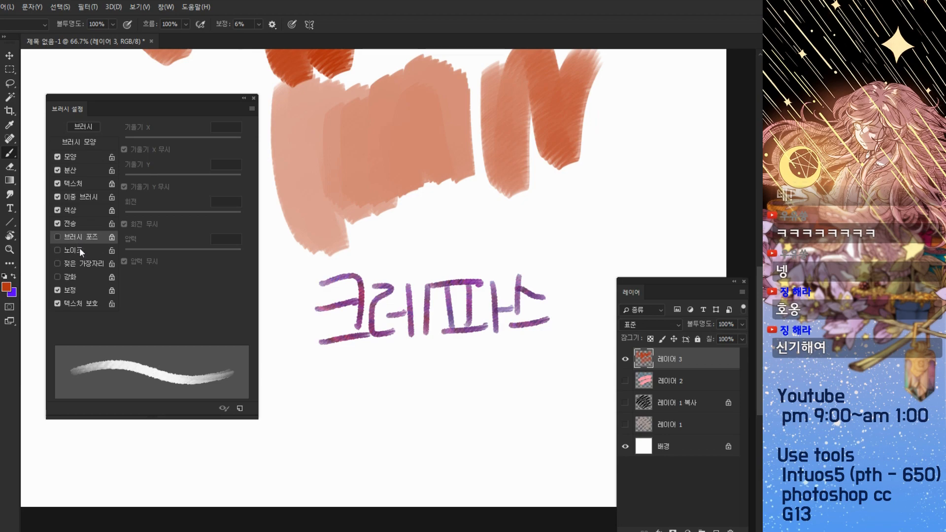
left_click(99, 237)
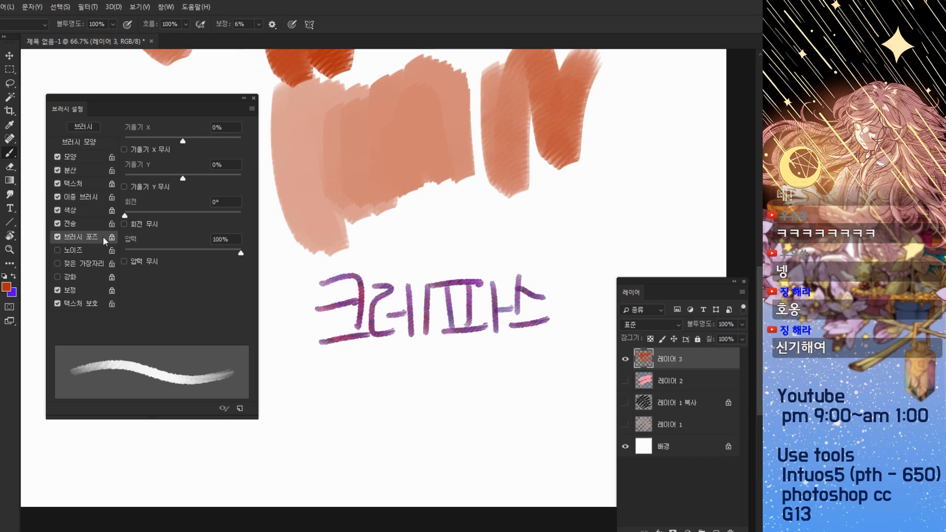
Turn off Brush Pose, turn on Noise, and undo a test stroke painted below the handwritten word
left_click(57, 238)
left_click(58, 251)
key("ctrl+plus")
mouse_move(340, 389)
left_mouse_down()
mouse_move(338, 359)
mouse_move(353, 415)
mouse_move(465, 384)
left_mouse_up()
key("ctrl+z")
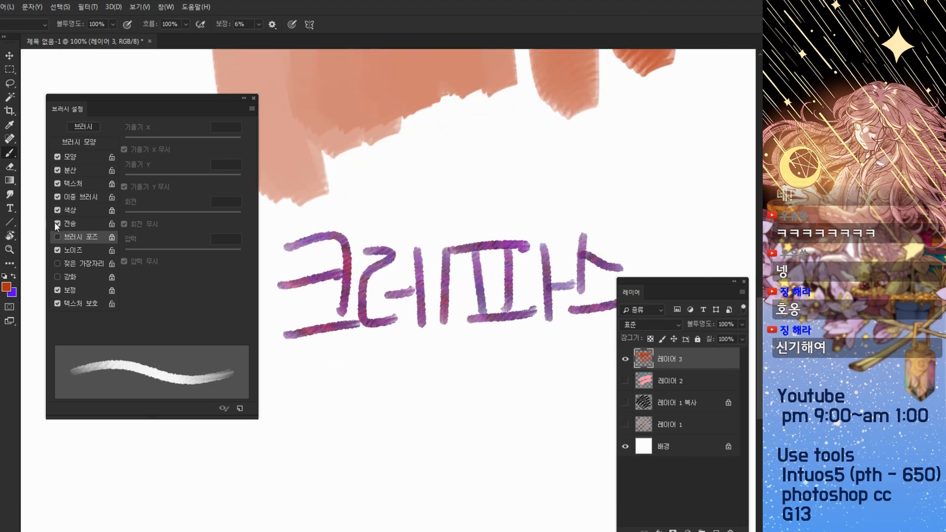
Turn off Color Dynamics, Transfer, Dual Brush, Texture, Scattering, Shape Dynamics and Noise for the brush
left_click(57, 210)
left_click(57, 223)
left_click(58, 197)
left_click(57, 183)
left_click(57, 170)
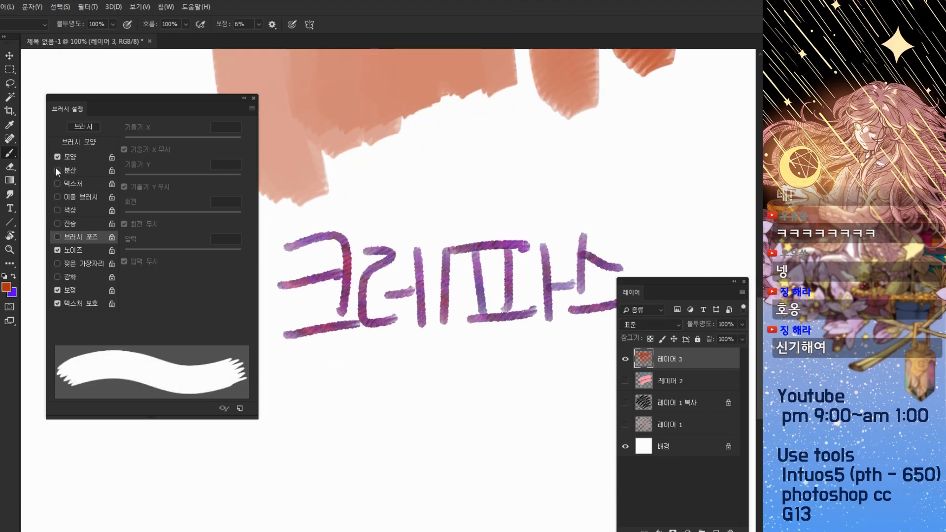
scroll(330, 332, "down", 4)
left_click(57, 250)
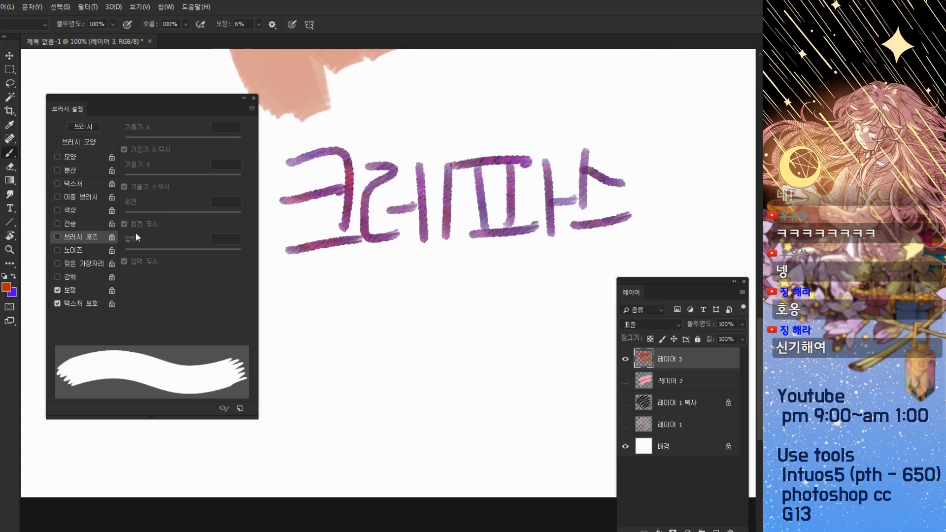
Turn on Noise alone, paint a wide orange-red stroke below the handwritten word, and inspect its edges at 400%
left_click(60, 251)
mouse_move(300, 321)
left_mouse_down()
mouse_move(337, 294)
mouse_move(470, 303)
mouse_move(491, 316)
left_mouse_up()
key("ctrl+z")
left_click_drag(253, 327, 602, 319)
key("ctrl+plus")
key("ctrl+plus")
key("ctrl+plus")
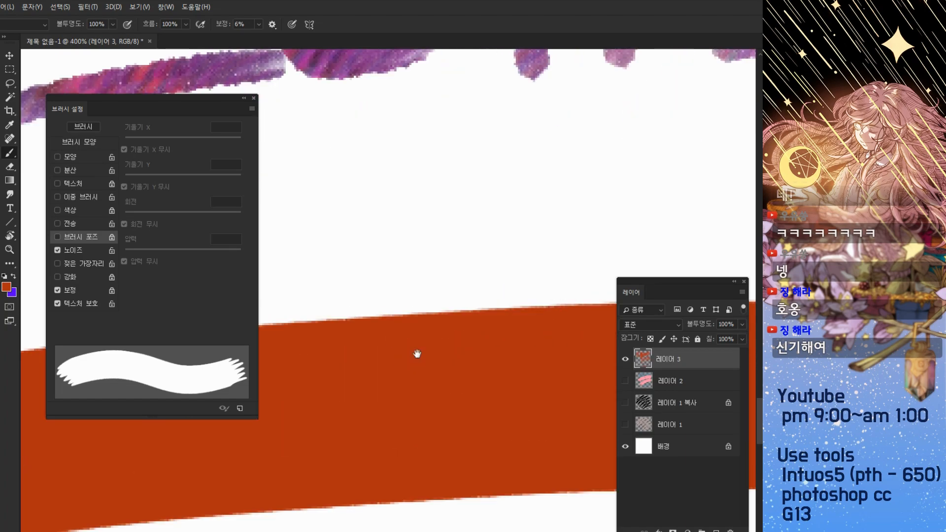
left_click_drag(416, 354, 494, 212)
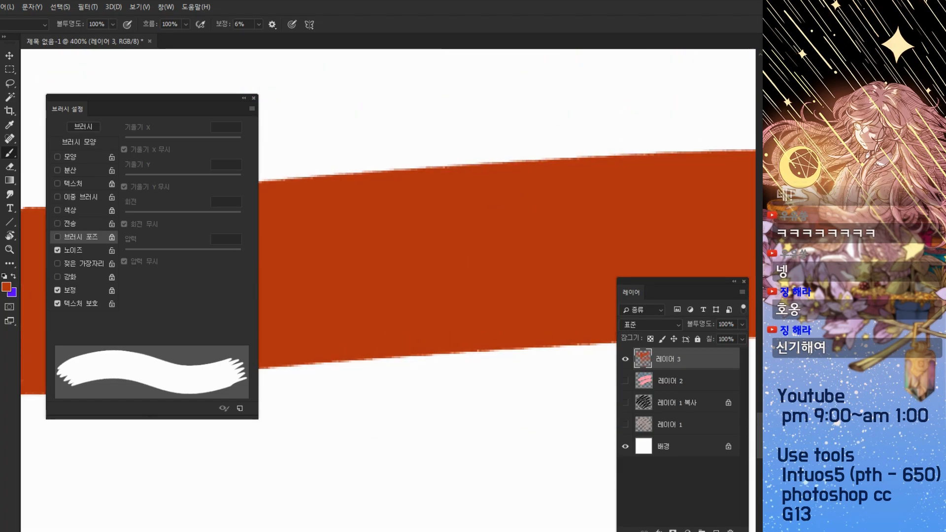
Undo the Noise test strokes below the handwritten word and turn Noise off
key("ctrl+minus")
key("ctrl+minus")
left_click_drag(370, 178, 313, 289)
key("ctrl+minus")
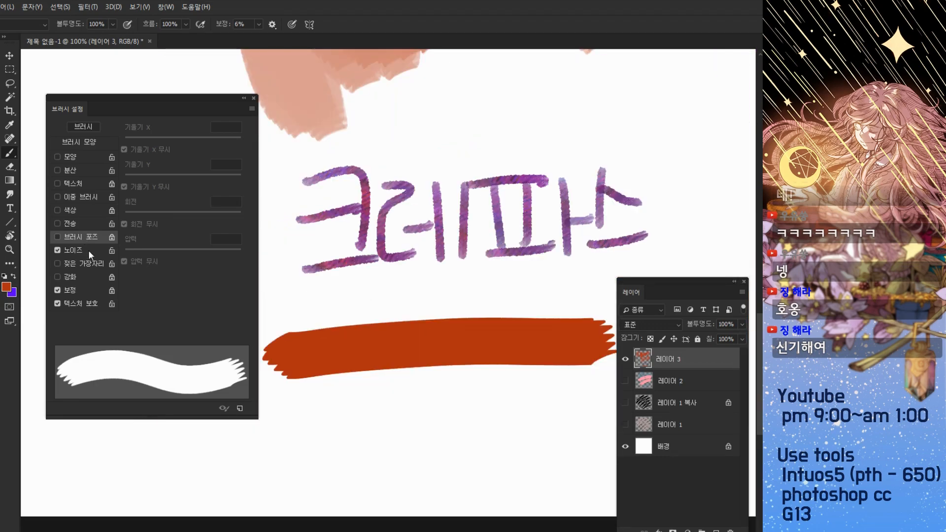
key("ctrl+minus")
left_click_drag(272, 204, 276, 220)
key("ctrl+z")
key("ctrl+plus")
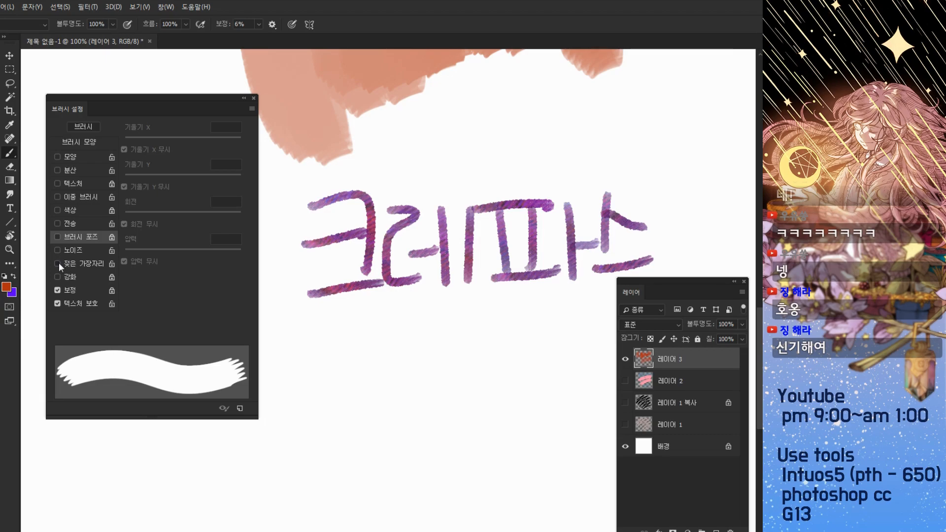
Turn on Wet Edges, paint a wide horizontal stroke below the handwritten word, and inspect its edges up close
left_click(58, 264)
left_click_drag(333, 371, 563, 360)
key("ctrl+plus")
key("ctrl+plus")
left_click_drag(438, 388, 430, 191)
Shrink the brush considerably, undo the thin Wet Edges test strokes, and turn Wet Edges off
key("bracketleft")
key("bracketleft")
key("bracketleft")
key("bracketleft")
key("bracketleft")
key("bracketleft")
key("bracketleft")
key("bracketleft")
key("bracketleft")
key("bracketleft")
key("bracketleft")
key("bracketleft")
key("bracketleft")
key("bracketleft")
key("bracketleft")
mouse_move(349, 259)
left_mouse_down()
mouse_move(346, 211)
mouse_move(378, 246)
mouse_move(355, 262)
mouse_move(371, 224)
mouse_move(385, 240)
mouse_move(364, 254)
mouse_move(364, 297)
left_mouse_up()
key("ctrl+z")
key("ctrl+z")
key("ctrl+minus")
key("ctrl+minus")
left_click(90, 263)
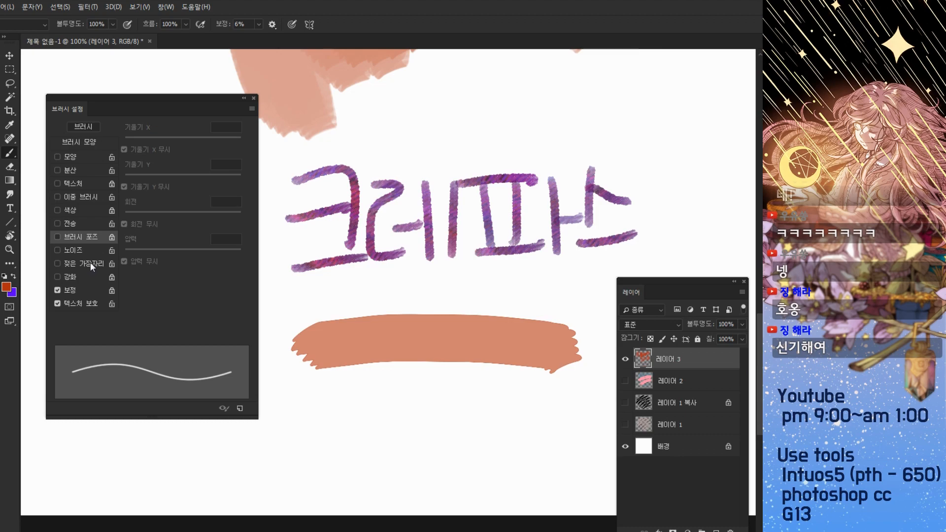
Turn on Build-up and draw thin curved test lines around the start of the handwritten word
left_click(76, 275)
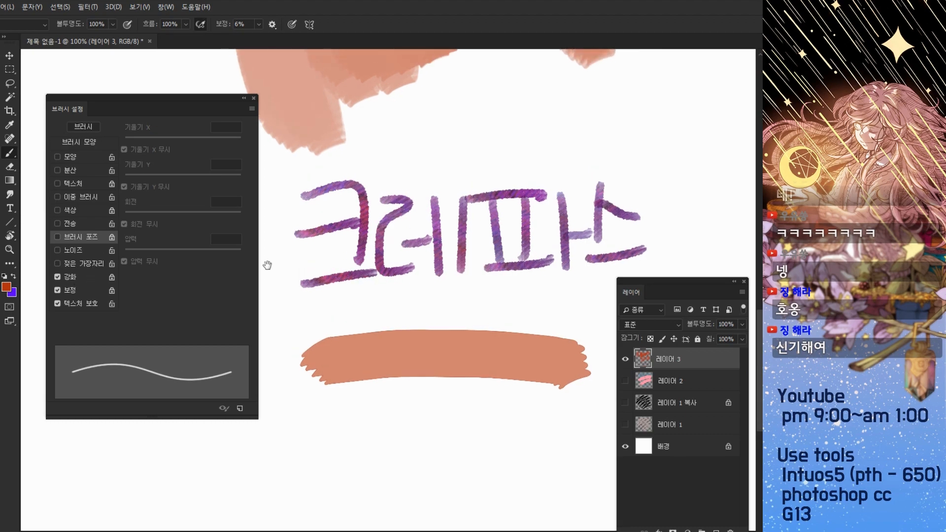
mouse_move(288, 339)
left_mouse_down()
mouse_move(319, 264)
mouse_move(359, 303)
left_mouse_up()
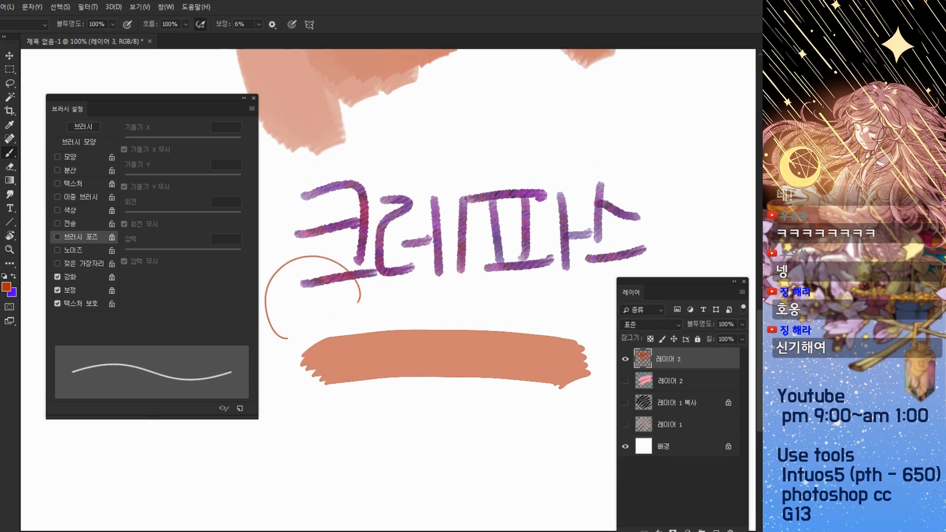
key("ctrl+plus")
key("ctrl+plus")
left_click_drag(376, 240, 613, 211)
Enlarge the brush again, paint thick Build-up test strokes, and undo all the Build-up test strokes
key("bracketright")
key("bracketright")
key("bracketright")
key("bracketright")
key("bracketright")
key("bracketright")
key("bracketright")
key("bracketright")
key("bracketright")
key("bracketright")
key("bracketright")
key("bracketright")
mouse_move(306, 307)
left_mouse_down()
mouse_move(387, 264)
mouse_move(559, 283)
left_mouse_up()
key("ctrl+minus")
key("ctrl+minus")
left_click_drag(514, 210, 478, 258)
key("ctrl+z")
left_click_drag(401, 209, 428, 209)
key("ctrl+z")
left_click_drag(348, 271, 493, 350)
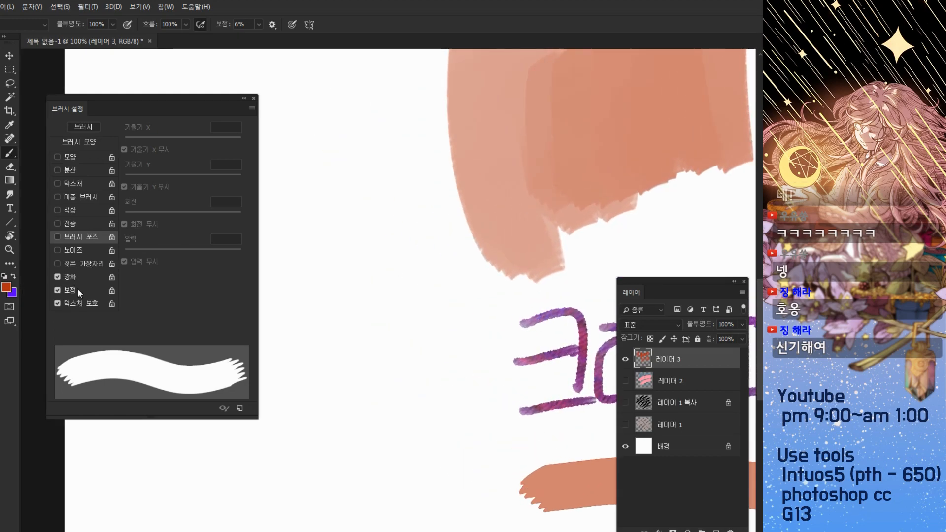
Try a test stroke with Smoothing toggled off, undo it, and switch Smoothing back on
left_click_drag(275, 212, 289, 224)
left_click(58, 292)
mouse_move(355, 227)
left_mouse_down()
mouse_move(401, 105)
mouse_move(433, 217)
left_mouse_up()
key("ctrl+z")
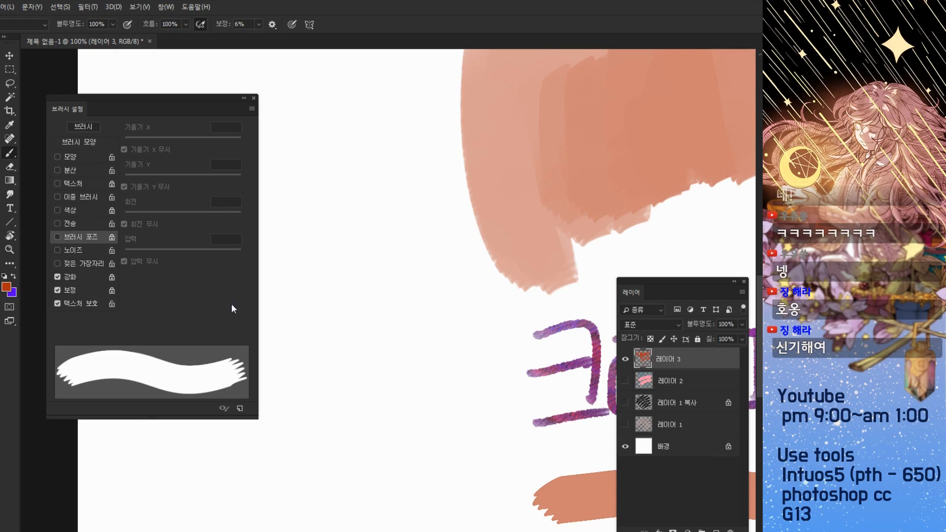
left_click(58, 290)
left_click(57, 290)
Undo a constant-width test stroke, turn on Shape Dynamics, and set its size control to Pen Pressure
left_click(96, 155)
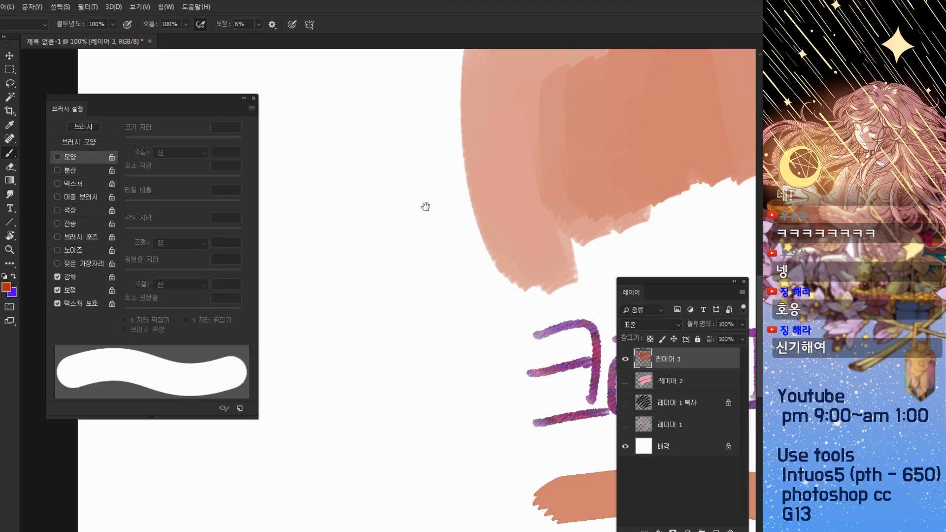
left_click_drag(425, 203, 393, 203)
mouse_move(341, 179)
left_mouse_down()
mouse_move(344, 306)
mouse_move(476, 274)
mouse_move(503, 212)
left_mouse_up()
key("ctrl+z")
left_click(57, 157)
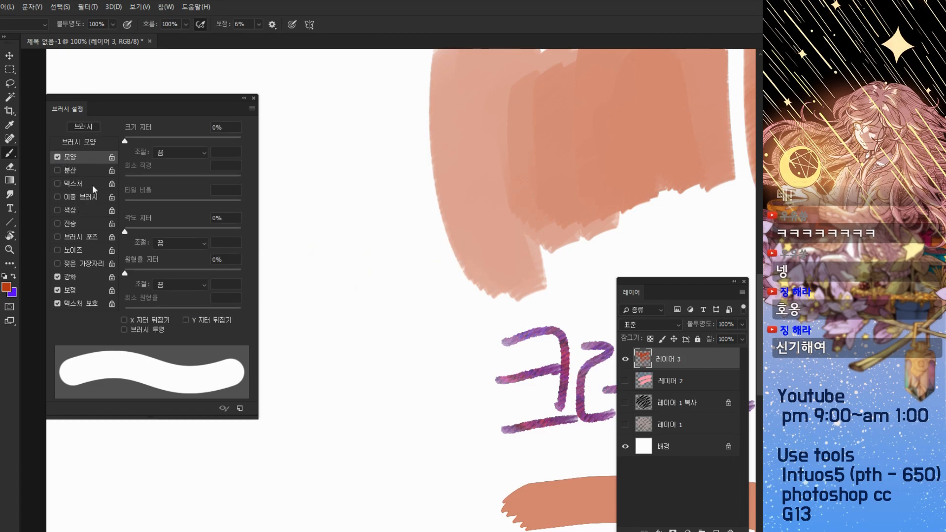
left_click(174, 153)
left_click(183, 185)
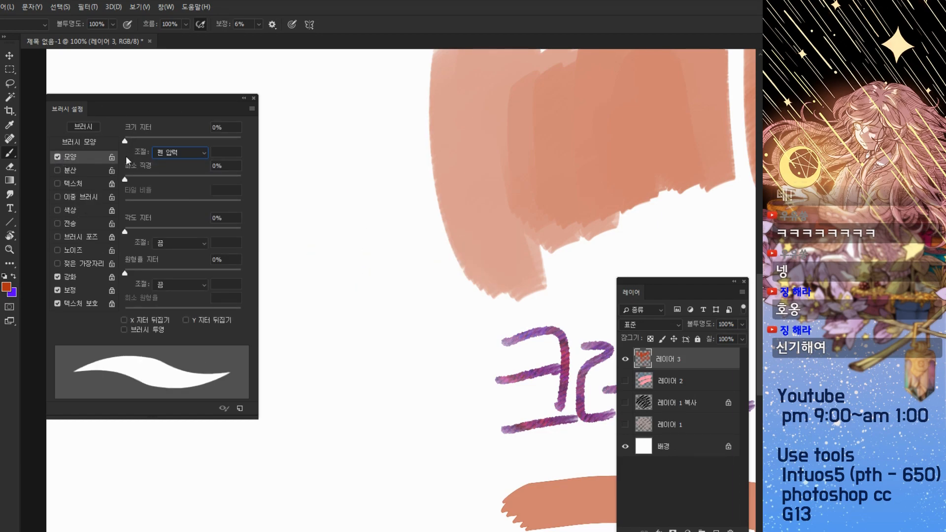
Try large pressure-sized loops beside the pale patch, undo them, turn off Shape Dynamics, and move the brush settings aside
left_click_drag(397, 213, 386, 218)
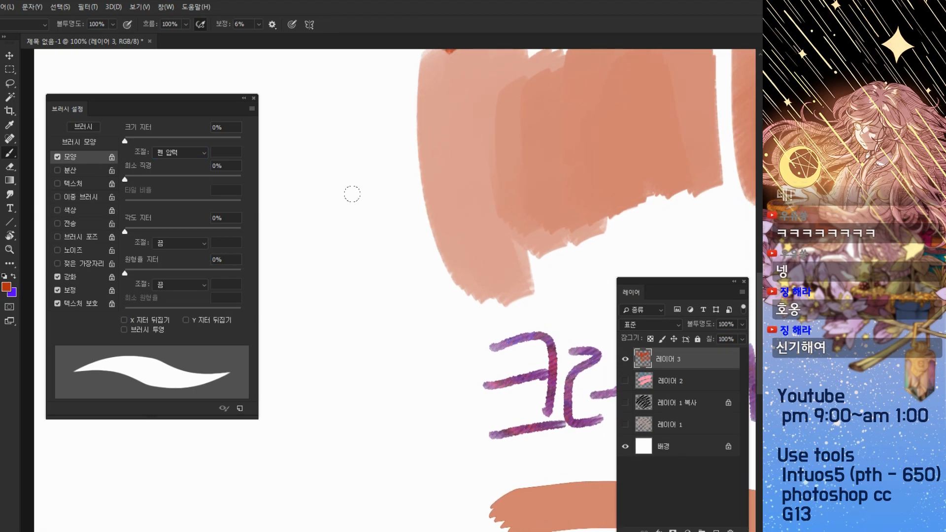
mouse_move(352, 180)
left_mouse_down()
mouse_move(340, 315)
mouse_move(505, 222)
left_mouse_up()
mouse_move(468, 183)
left_mouse_down()
mouse_move(278, 113)
mouse_move(530, 249)
mouse_move(323, 217)
mouse_move(467, 380)
left_mouse_up()
mouse_move(425, 335)
left_mouse_down()
mouse_move(326, 355)
mouse_move(318, 454)
left_mouse_up()
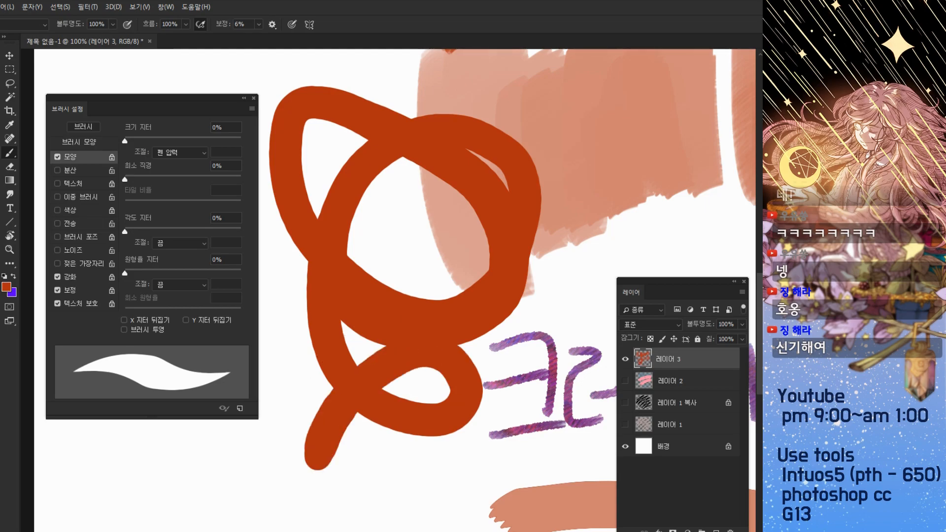
key("ctrl+z")
key("ctrl+minus")
left_click_drag(343, 256, 359, 307)
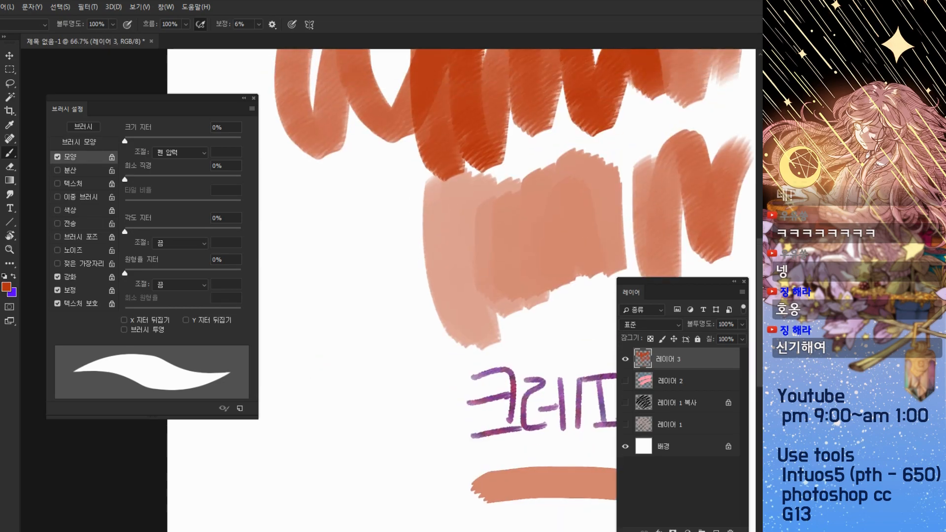
left_click(58, 157)
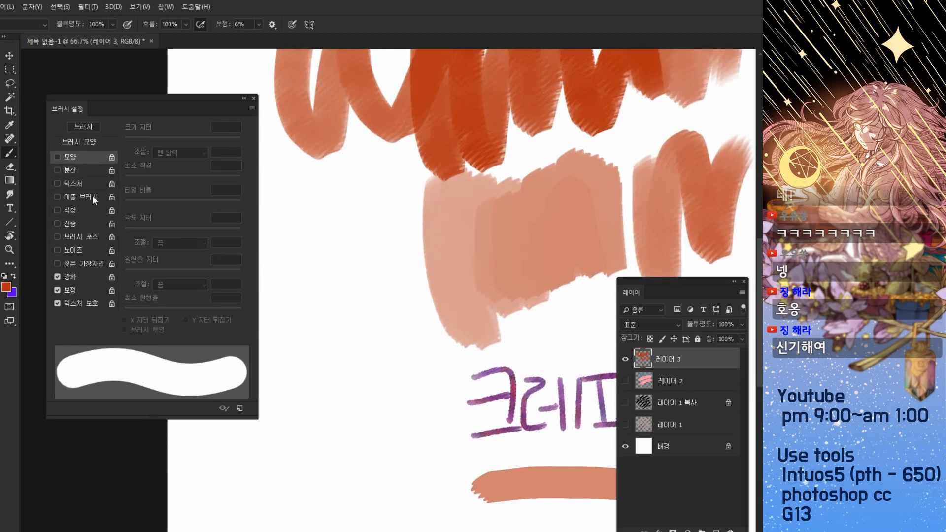
left_click_drag(208, 102, 185, 100)
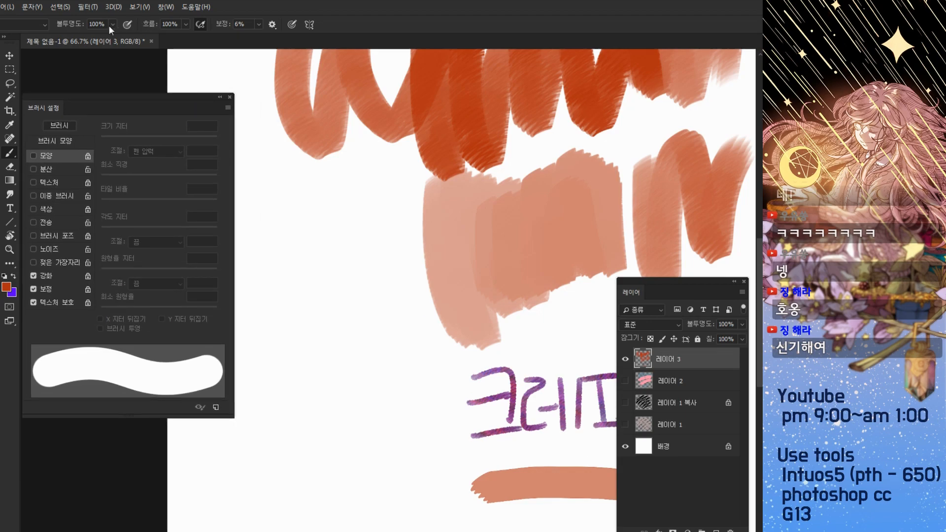
Compare test strokes without and with Always Use Pressure for Size, undoing each one
mouse_move(322, 231)
left_mouse_down()
mouse_move(351, 350)
mouse_move(323, 233)
mouse_move(359, 265)
mouse_move(300, 285)
mouse_move(441, 143)
mouse_move(308, 296)
left_mouse_up()
key("ctrl+z")
key("ctrl+z")
key("ctrl+z")
left_click(291, 24)
mouse_move(349, 184)
left_mouse_down()
mouse_move(417, 271)
mouse_move(395, 377)
mouse_move(531, 343)
left_mouse_up()
key("ctrl+z")
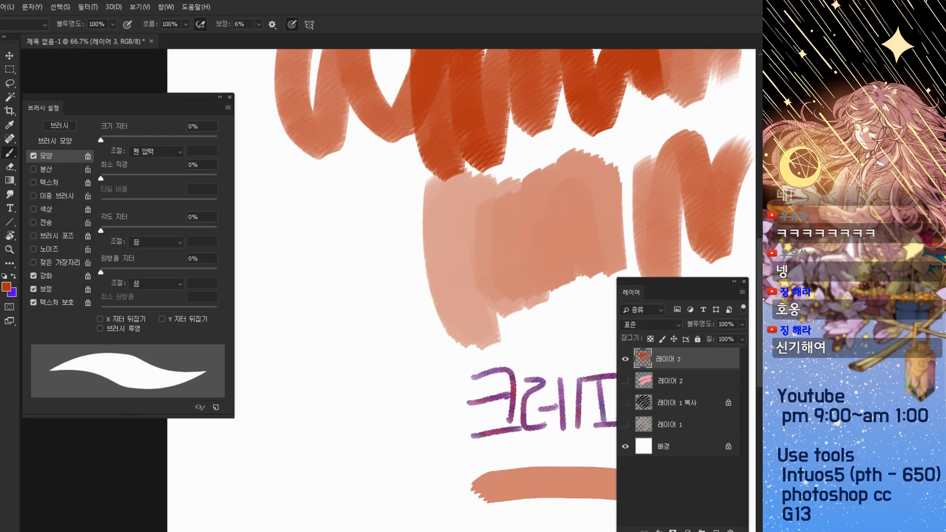
Toggle Always Use Pressure for Size off and on, undo another test stroke, and leave the option off
left_click(33, 156)
left_click(292, 25)
left_click(293, 25)
mouse_move(276, 184)
left_mouse_down()
mouse_move(338, 170)
mouse_move(418, 181)
mouse_move(425, 200)
left_mouse_up()
key("ctrl+z")
left_click(272, 24)
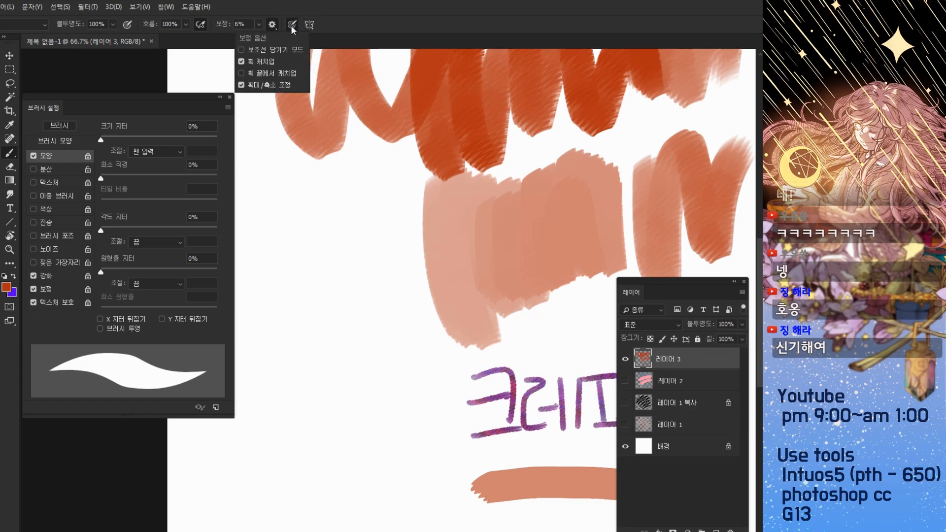
left_click(292, 25)
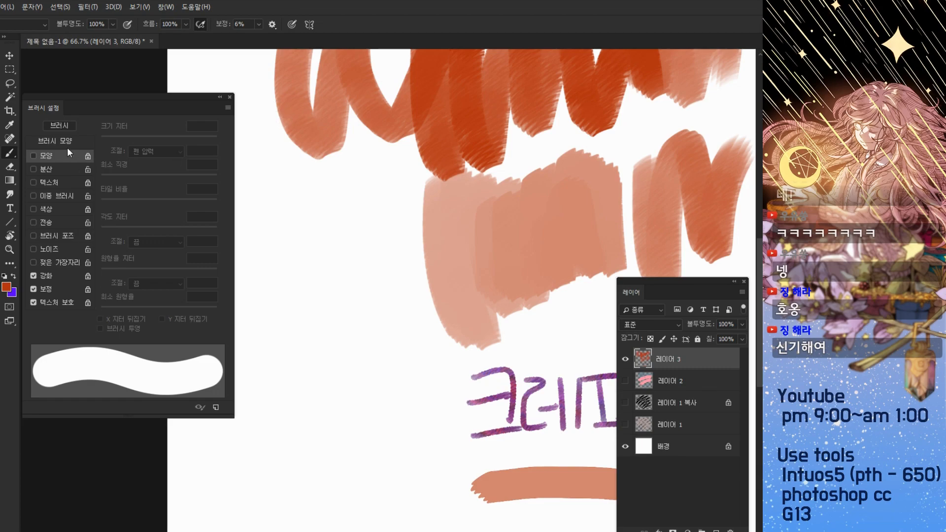
Turn on Shape Dynamics and set the Minimum Diameter to 28%
left_click(33, 155)
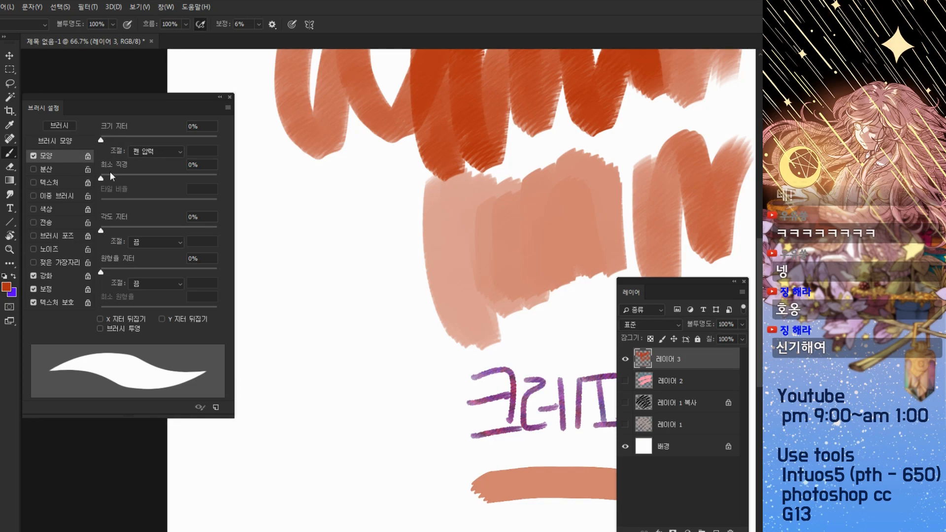
left_click_drag(102, 177, 133, 176)
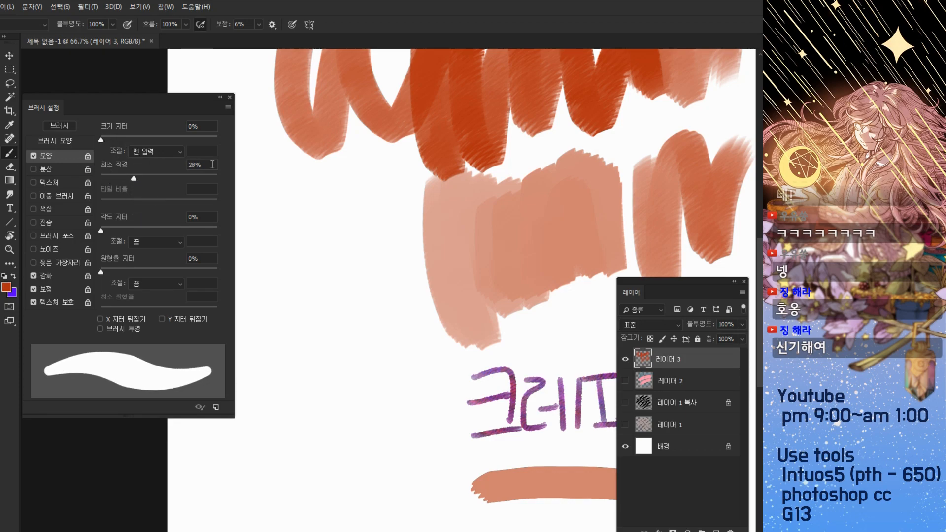
Switch to a thin dark brown brush, draw an arrow toward the pale patch, and handwrite 헉! beside it
right_click(323, 238)
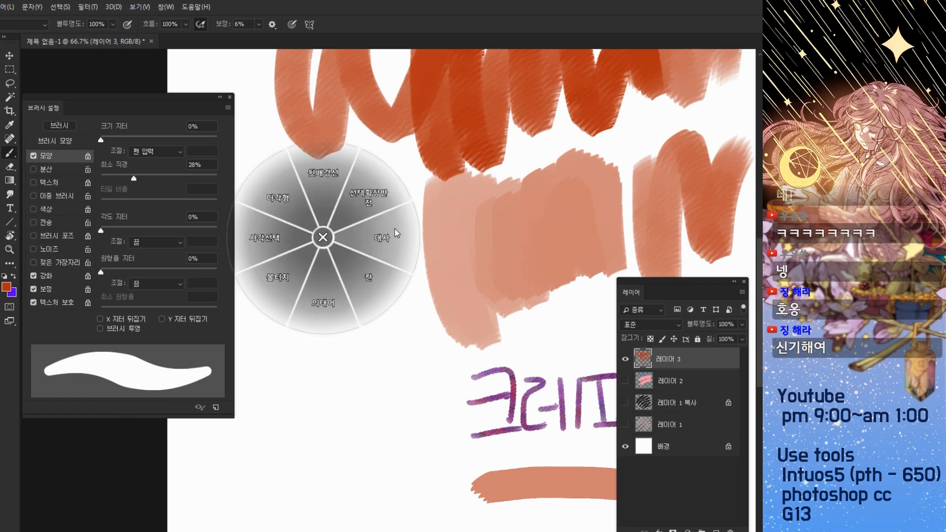
left_click(395, 229)
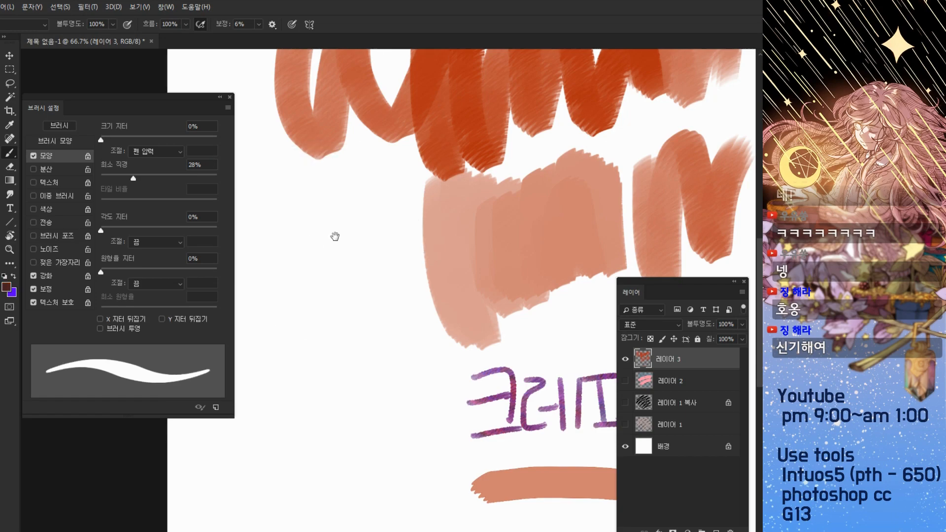
mouse_move(337, 182)
left_mouse_down()
mouse_move(412, 188)
mouse_move(381, 205)
left_mouse_up()
mouse_move(255, 151)
left_mouse_down()
mouse_move(264, 174)
mouse_move(271, 168)
left_mouse_up()
left_click_drag(264, 182, 292, 170)
left_click_drag(296, 157, 298, 200)
left_click_drag(313, 156, 311, 170)
left_click(314, 183)
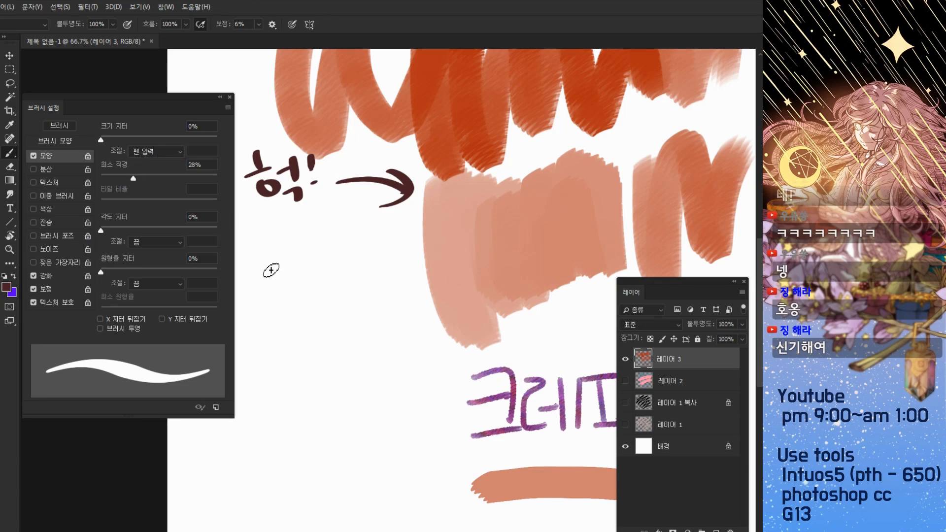
Enlarge the brush, turn off Shape Dynamics, turn on Always Use Pressure for Size, and undo the test stroke
key("bracketright")
key("bracketright")
key("bracketright")
key("bracketright")
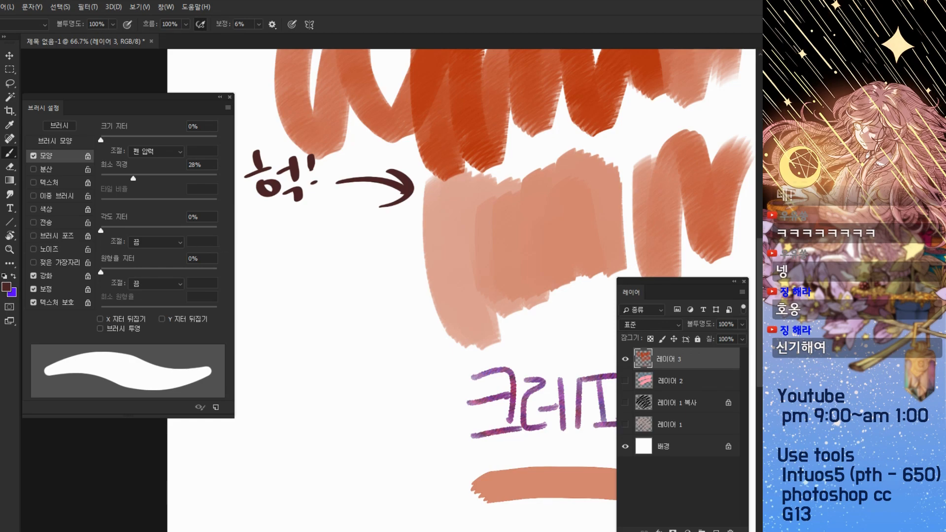
left_click(36, 156)
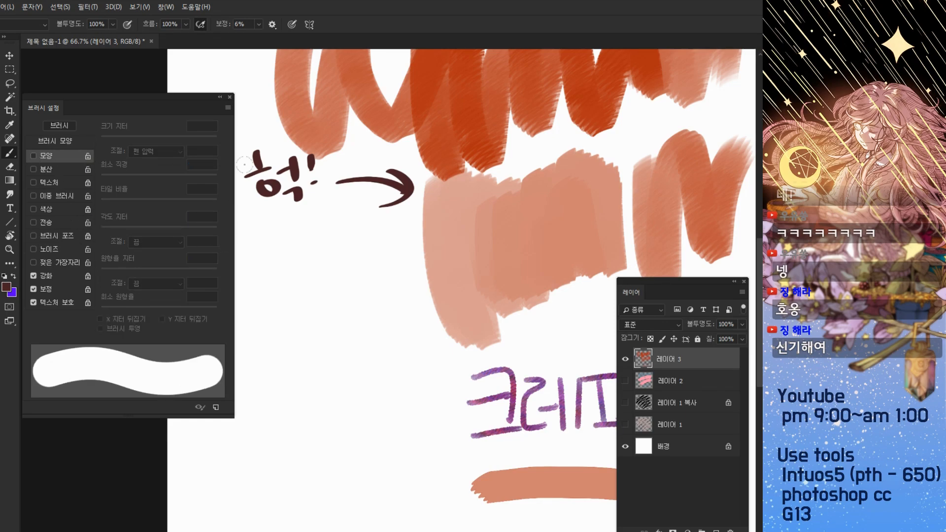
left_click(292, 25)
mouse_move(290, 255)
left_mouse_down()
mouse_move(291, 302)
mouse_move(392, 291)
left_mouse_up()
key("ctrl+z")
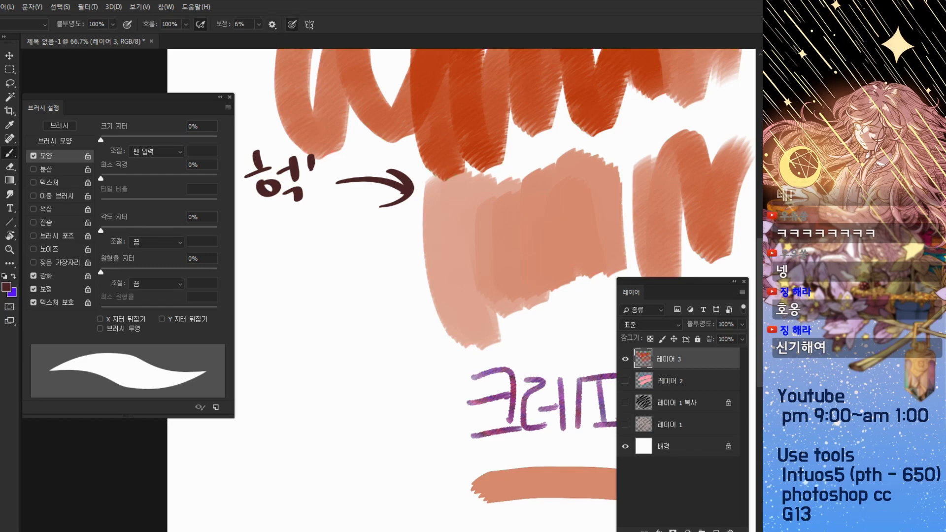
Open the toolbar customization, browse both the toolbar and extra tools lists, and cancel it
left_click(12, 265)
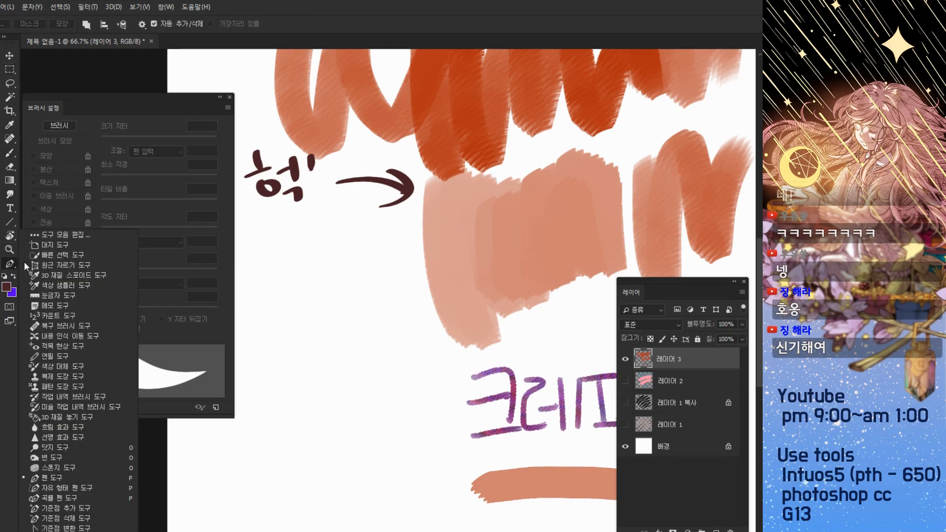
left_click(48, 237)
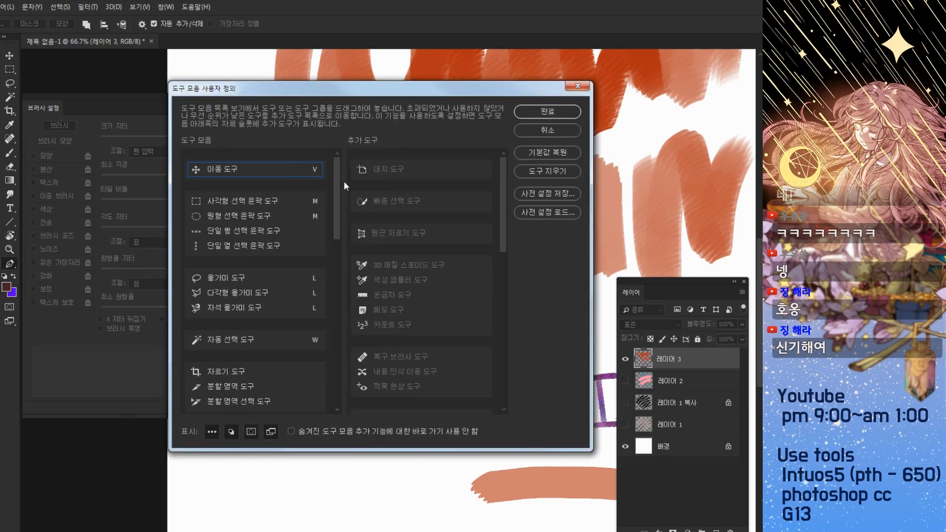
scroll(503, 237, "down", 1)
left_click_drag(502, 236, 507, 384)
left_click_drag(336, 220, 327, 393)
left_click(557, 132)
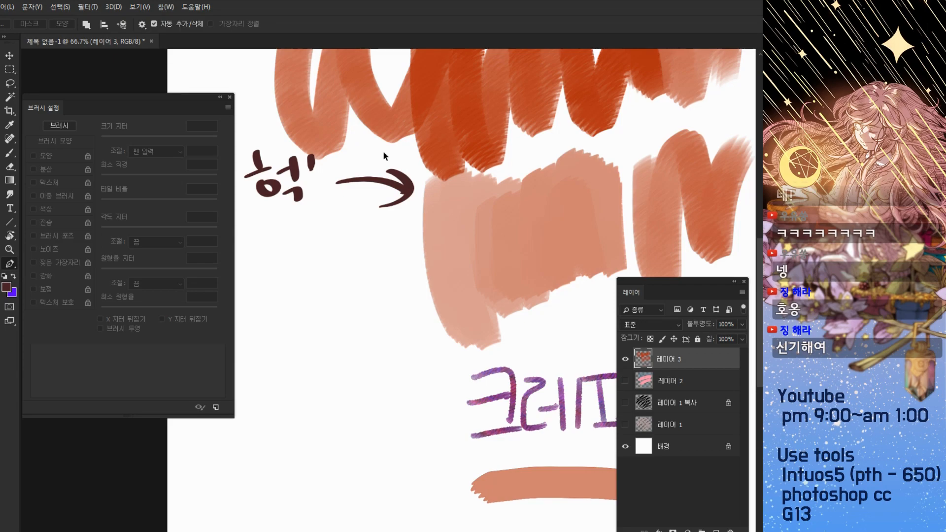
Open the keyboard shortcuts, examine the tool shortcuts down to the brush airbrush and pressure toggles, and cancel
key("ctrl+alt+shift+k")
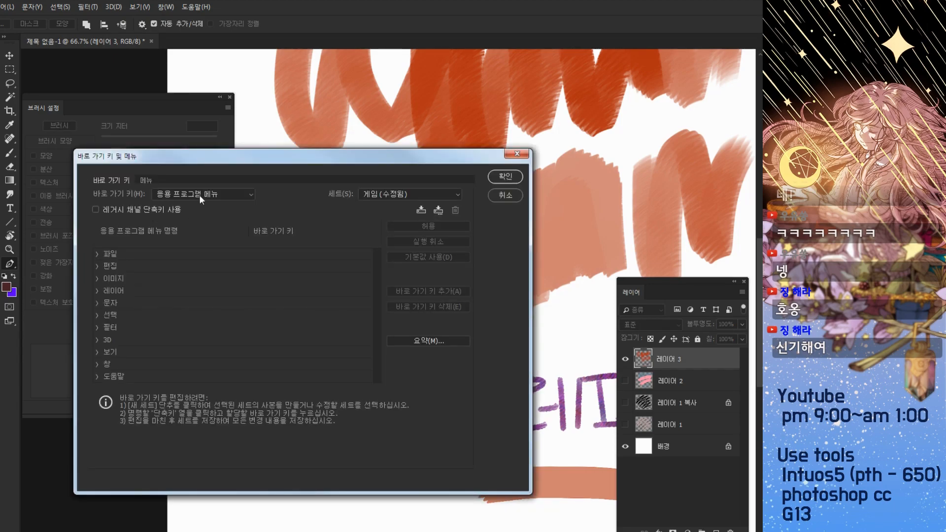
left_click(170, 194)
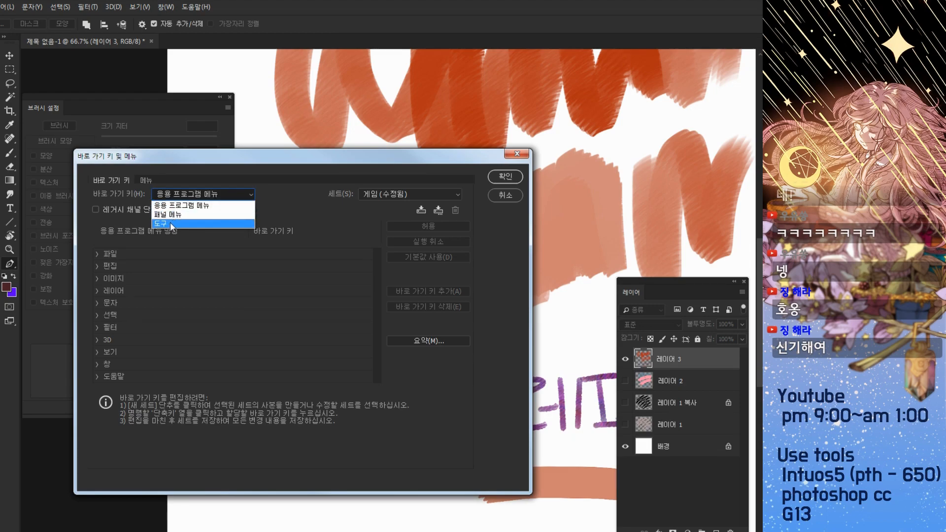
left_click(170, 223)
left_click_drag(374, 266, 377, 349)
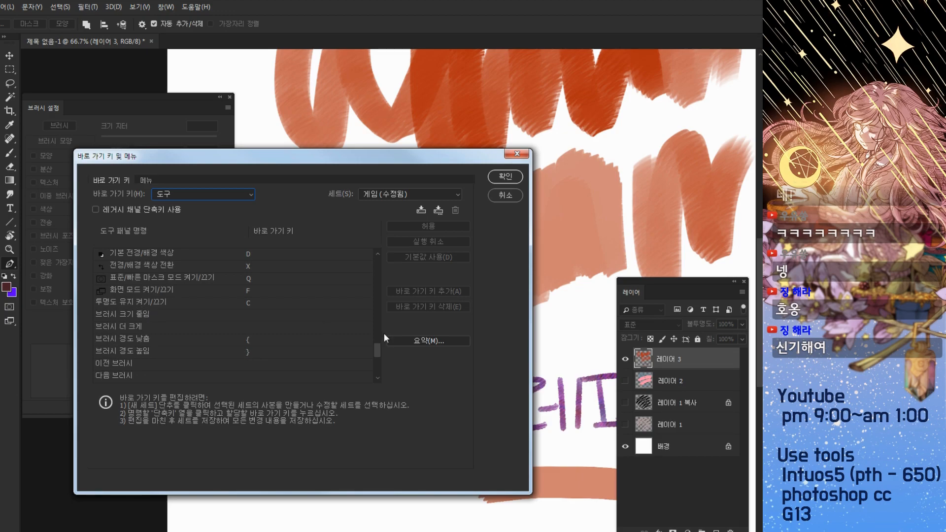
left_click_drag(375, 350, 378, 369)
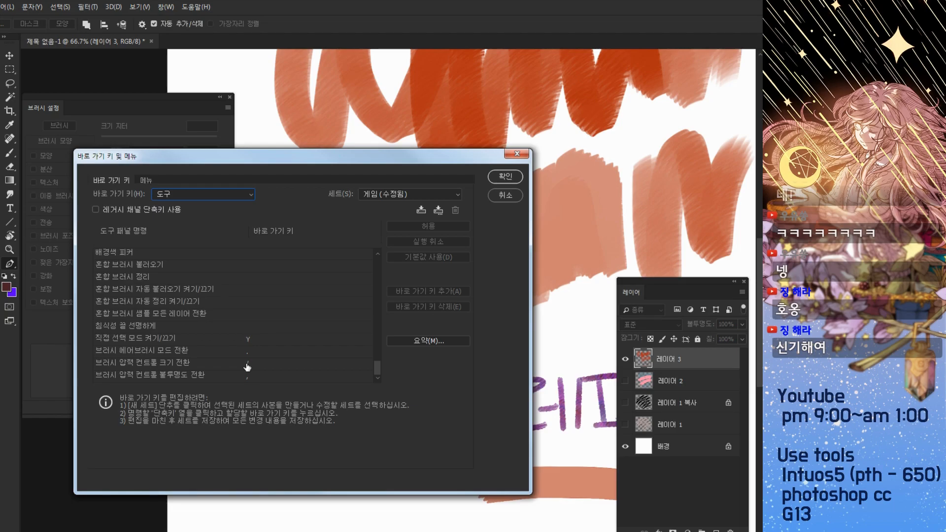
left_click(506, 194)
Activate the Brush tool, capture the brush options bar as a screenshot, and paste it onto the canvas as a new layer
key("b")
left_click_drag(299, 162, 337, 176)
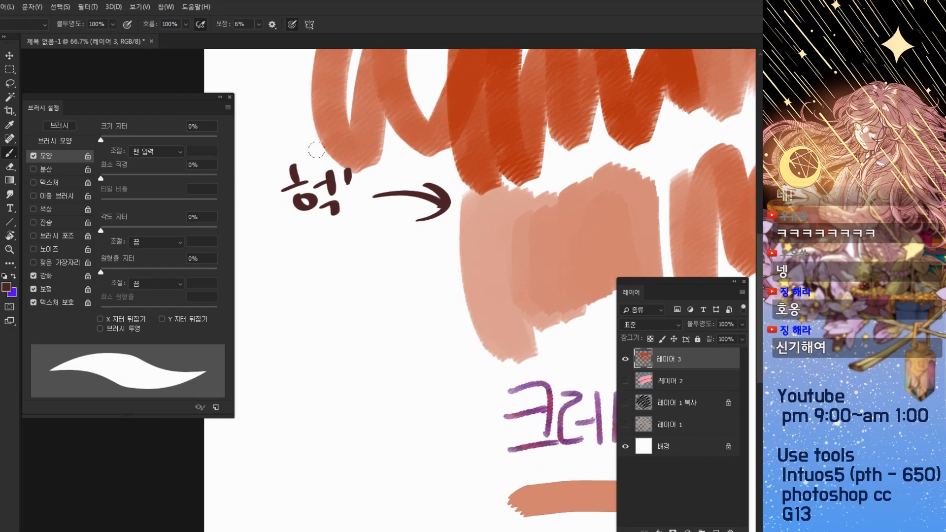
key("super+shift+s")
left_click_drag(52, 8, 352, 49)
left_click(398, 6)
key("ctrl+v")
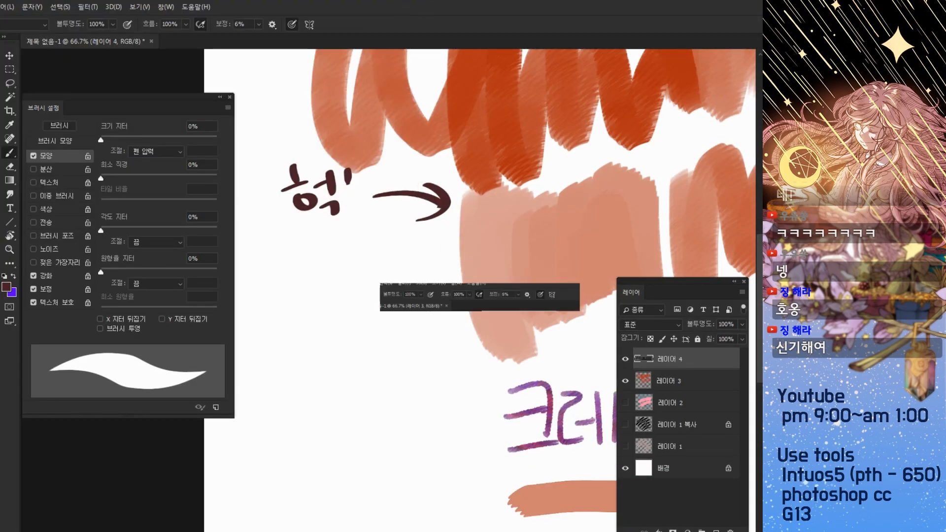
key("ctrl+t")
left_click_drag(580, 283, 699, 174)
key("ctrl+s")
key("Escape")
key("ctrl+minus")
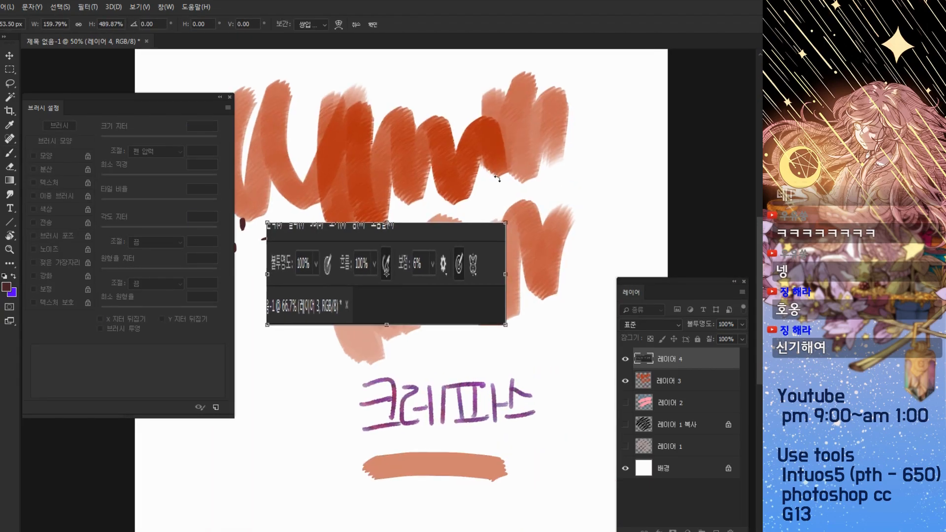
key("Escape")
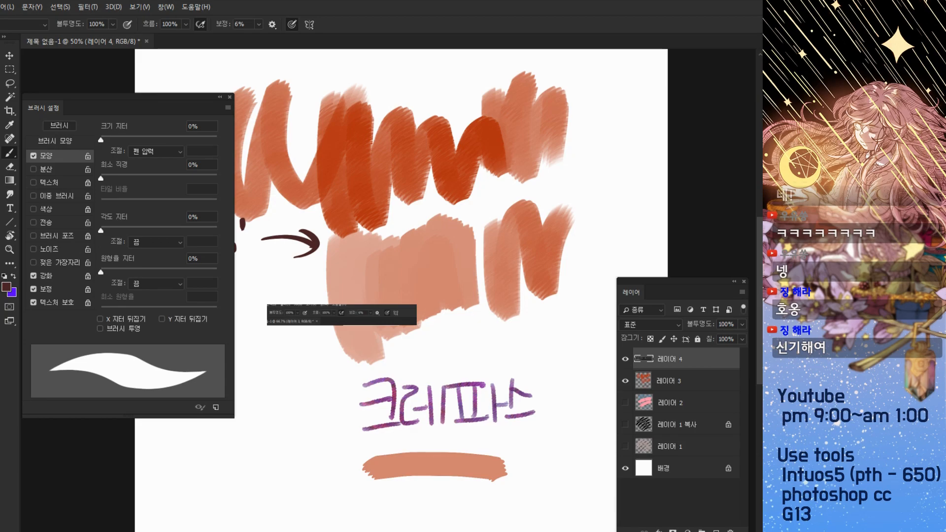
Enlarge the pasted options bar capture with Free Transform and commit it
key("ctrl+t")
left_click_drag(417, 304, 555, 285)
key("Return")
key("ctrl+plus")
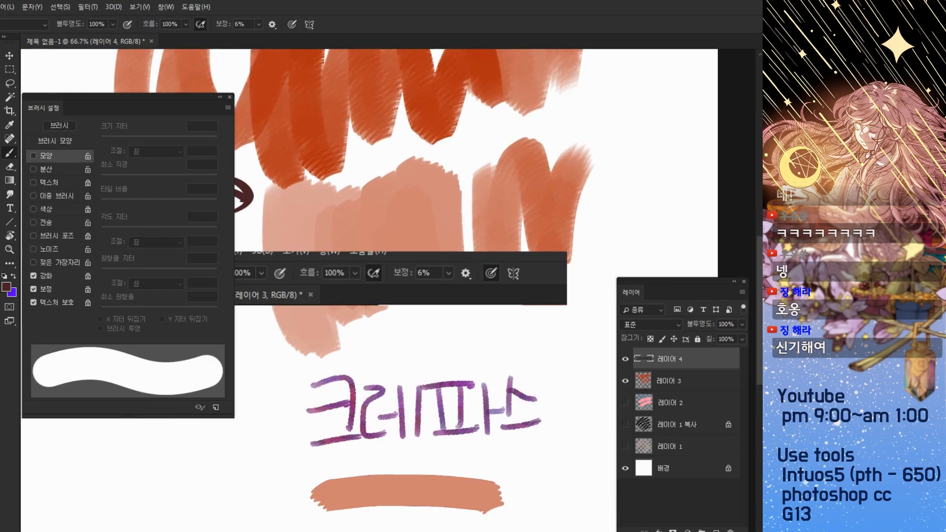
Shrink the brush, reset the colours to default black, and write a circled 1 above the pressure-for-size icon in the capture
key("bracketleft")
key("bracketleft")
key("bracketleft")
key("bracketleft")
key("bracketleft")
mouse_move(503, 241)
left_mouse_down()
mouse_move(535, 242)
mouse_move(540, 221)
mouse_move(513, 251)
left_mouse_up()
key("ctrl+z")
key("d")
left_click_drag(528, 218, 545, 260)
Shrink the brush further and add circled 2 and 3 with arrows to the airbrush and pressure-for-opacity icons in the capture
key("bracketleft")
key("bracketleft")
mouse_move(425, 247)
left_mouse_down()
mouse_move(456, 257)
mouse_move(471, 247)
mouse_move(440, 264)
left_mouse_up()
mouse_move(439, 251)
left_mouse_down()
mouse_move(450, 268)
mouse_move(455, 258)
left_mouse_up()
left_click_drag(472, 218, 492, 236)
mouse_move(493, 209)
left_mouse_down()
mouse_move(471, 232)
mouse_move(499, 217)
left_mouse_up()
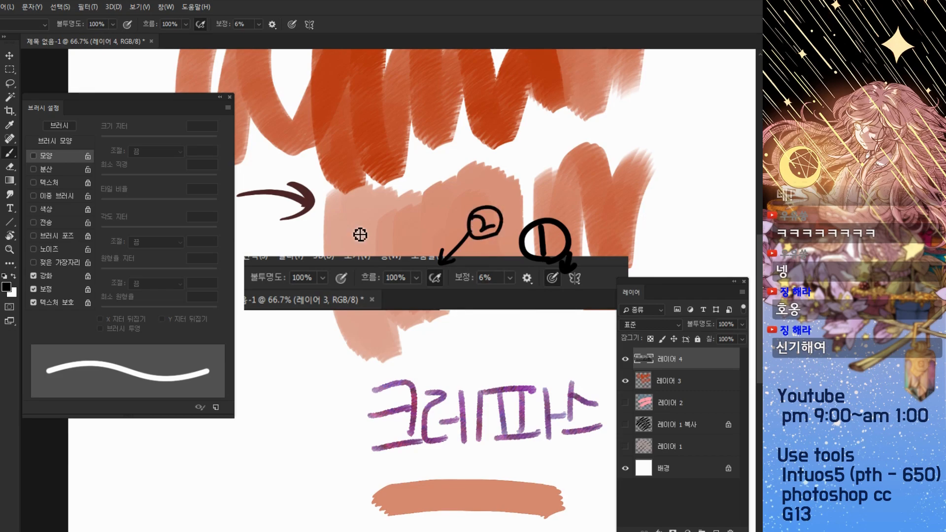
mouse_move(343, 226)
left_mouse_down()
mouse_move(348, 244)
mouse_move(369, 237)
mouse_move(339, 269)
mouse_move(346, 262)
left_mouse_up()
mouse_move(536, 282)
left_mouse_down()
mouse_move(469, 254)
mouse_move(479, 228)
left_mouse_up()
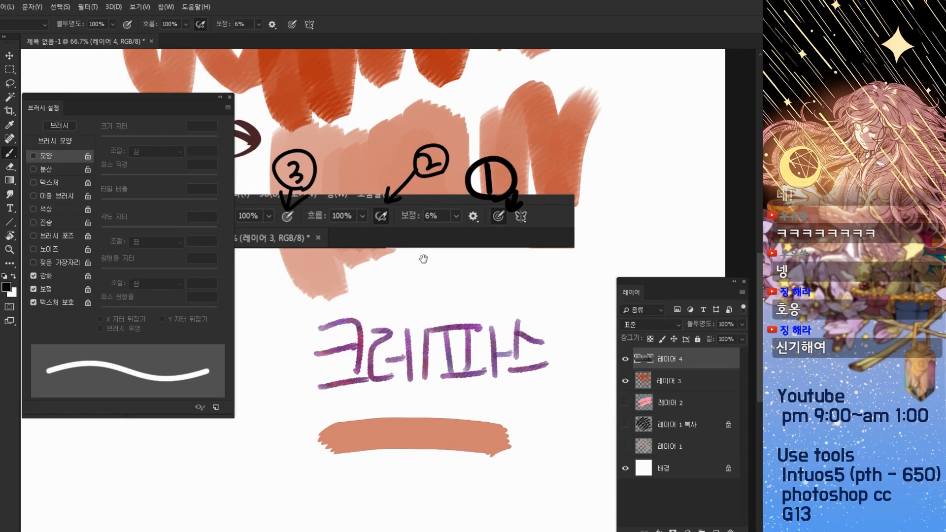
left_click_drag(487, 263, 466, 250)
left_click_drag(578, 339, 545, 334)
left_click_drag(611, 309, 595, 344)
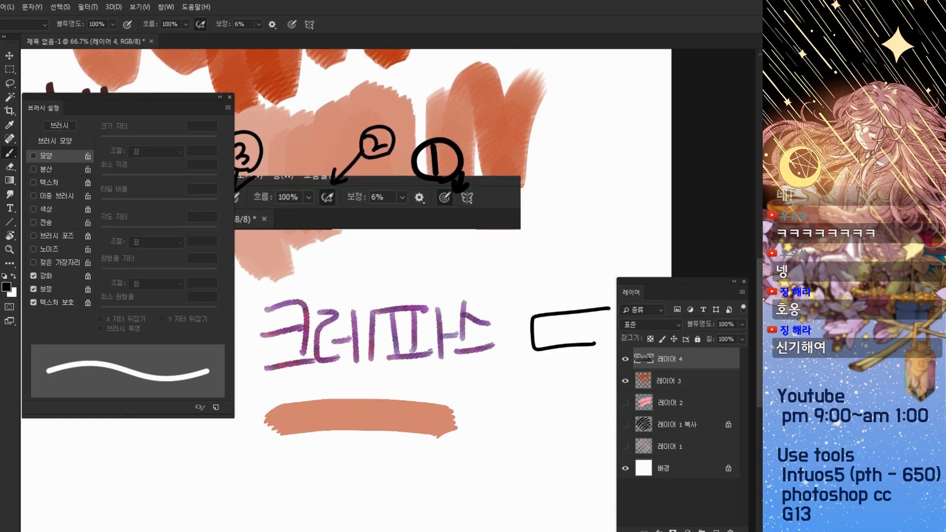
key("ctrl+z")
Draw three boxed keyboard keys along the canvas bottom, marked with slash, period (>) and comma (<)
left_click_drag(499, 441, 455, 335)
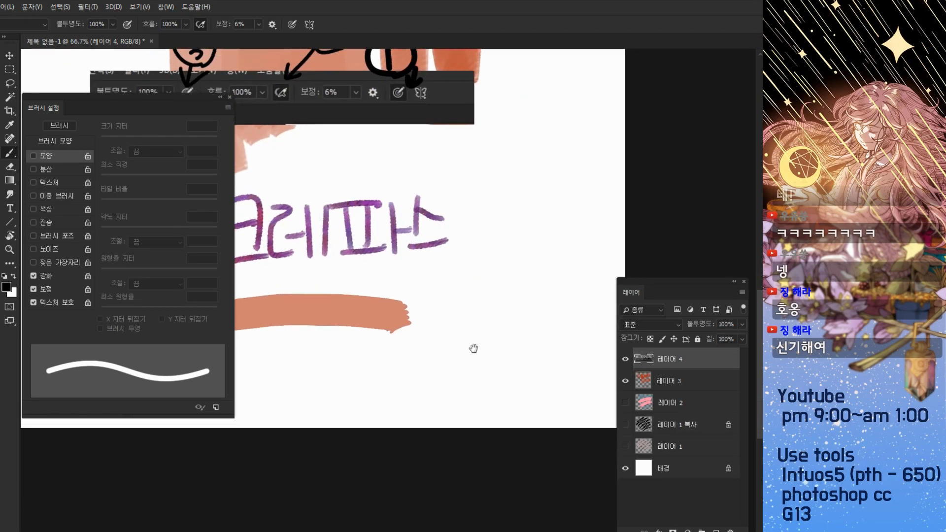
left_click_drag(553, 345, 527, 378)
mouse_move(513, 335)
left_mouse_down()
mouse_move(575, 336)
mouse_move(513, 335)
left_mouse_up()
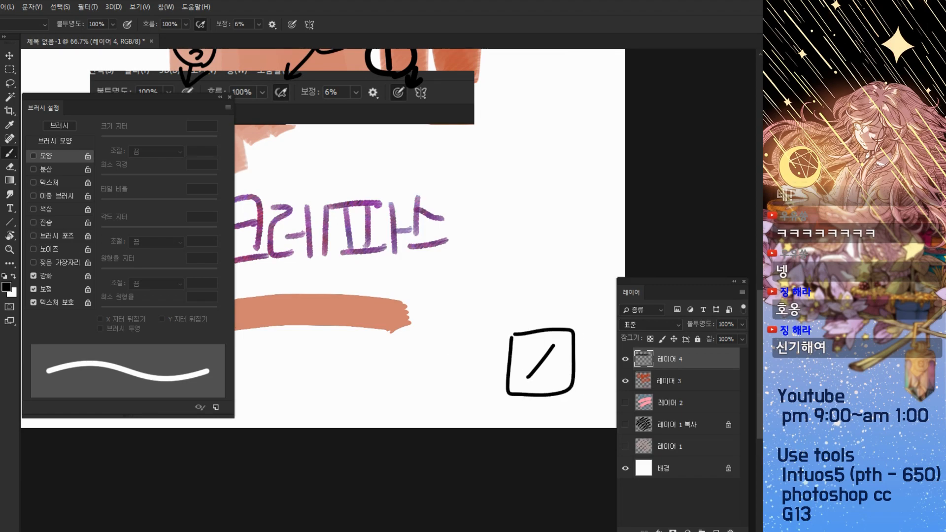
mouse_move(404, 331)
left_mouse_down()
mouse_move(408, 371)
mouse_move(446, 332)
mouse_move(409, 329)
mouse_move(416, 352)
mouse_move(509, 348)
mouse_move(460, 328)
mouse_move(419, 394)
mouse_move(375, 304)
left_mouse_up()
left_click(438, 373)
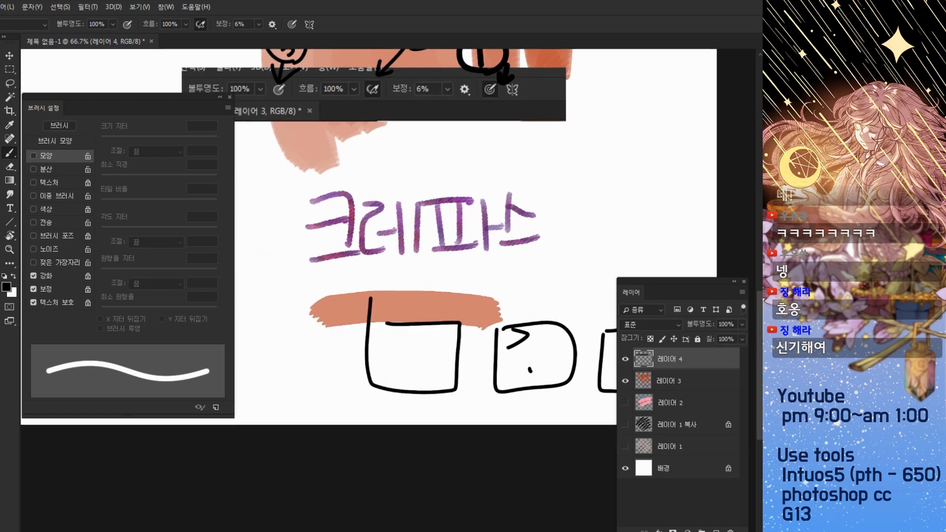
left_click_drag(424, 329, 431, 341)
left_click_drag(423, 373, 419, 380)
Draw arrows linking the three numbered icons to their slash, period and comma keys, and move the Layers panel off the canvas
left_click_drag(500, 295, 442, 274)
left_click_drag(459, 104, 576, 309)
left_click_drag(343, 116, 462, 308)
left_click_drag(443, 301, 494, 308)
left_click_drag(289, 141, 382, 333)
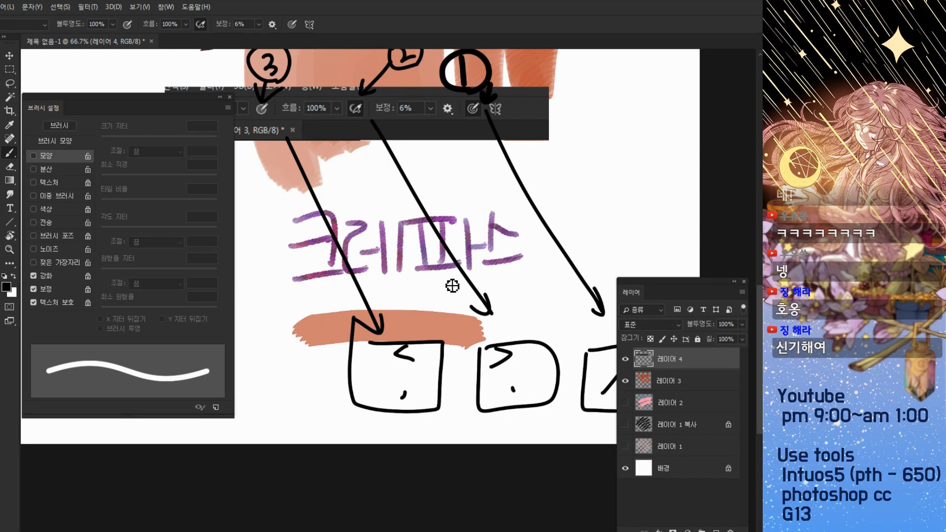
left_click_drag(634, 295, 761, 458)
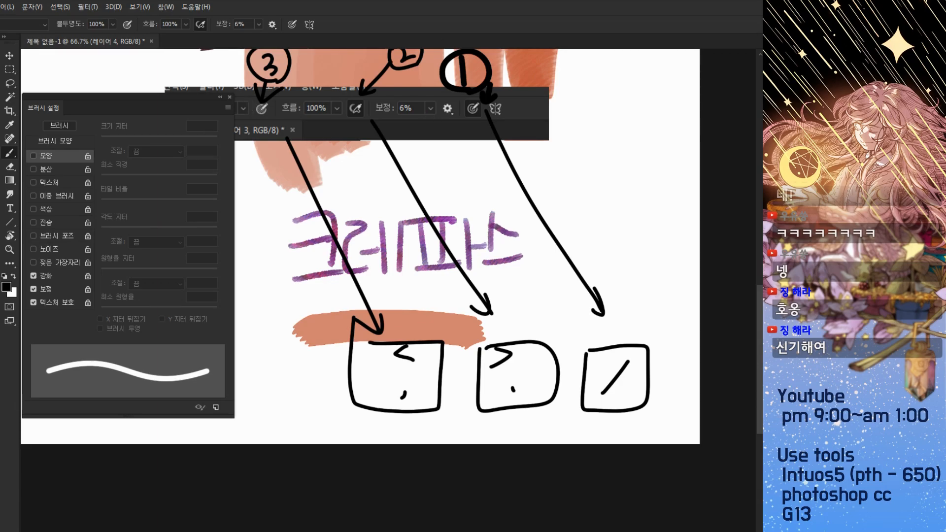
key("ctrl+minus")
left_click_drag(355, 181, 411, 215)
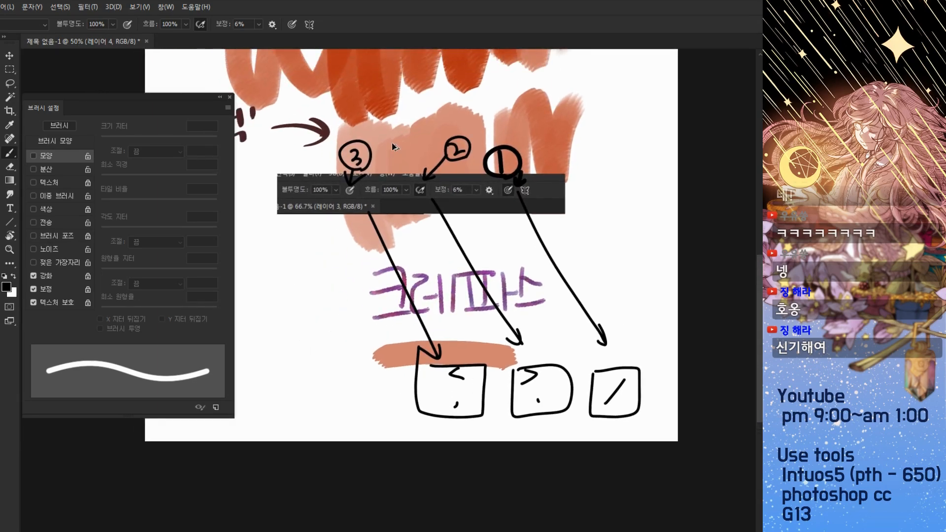
Reopen the keyboard shortcuts, review the tool list around the brush toggles and the other tools, and cancel
key("ctrl+alt+shift+k")
left_click(203, 193)
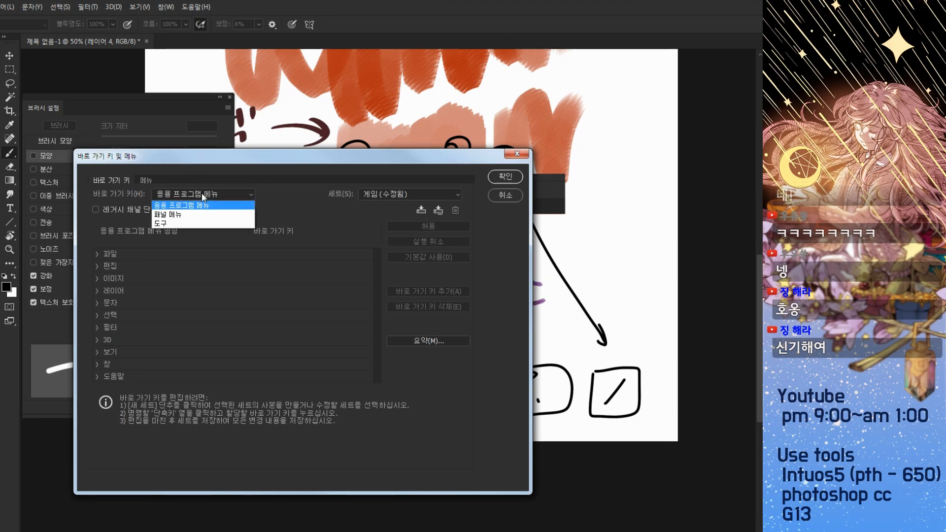
left_click(170, 223)
left_click_drag(377, 263, 397, 359)
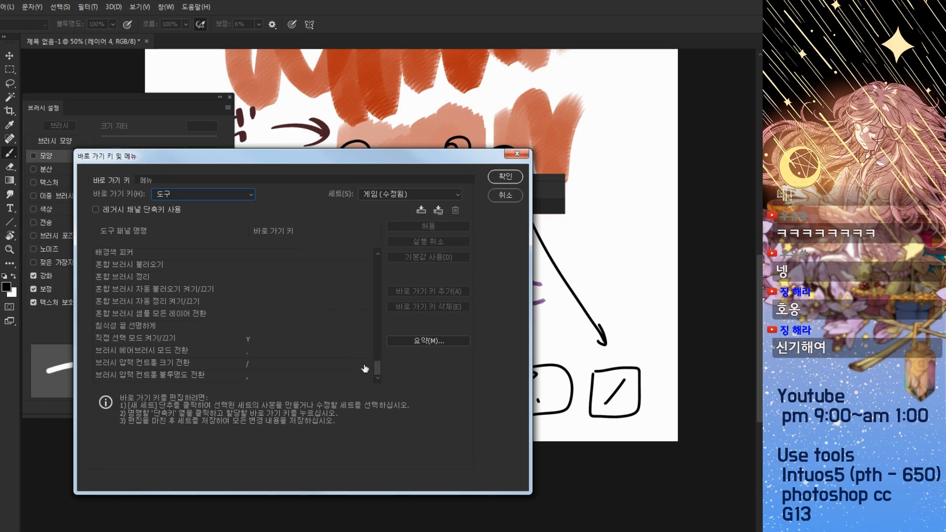
left_click_drag(377, 365, 375, 331)
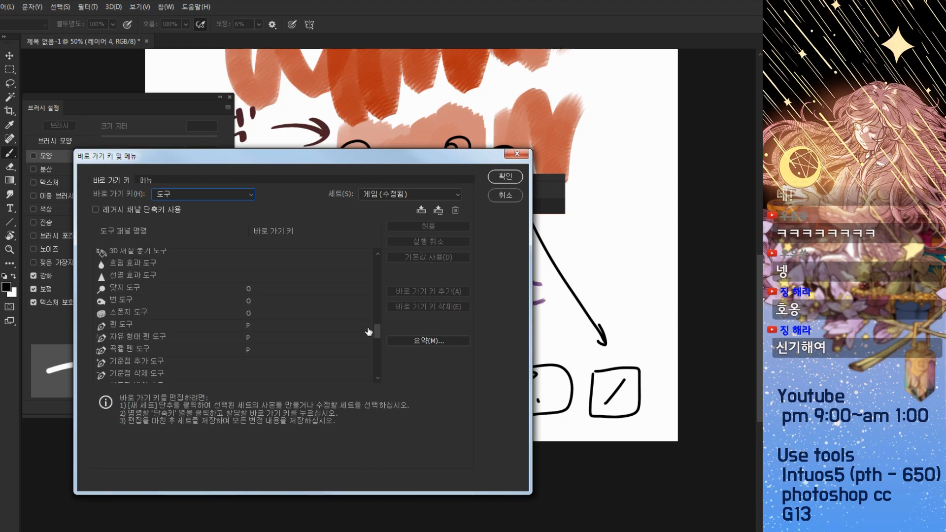
mouse_move(377, 329)
left_mouse_down()
mouse_move(377, 320)
mouse_move(370, 356)
mouse_move(380, 350)
left_mouse_up()
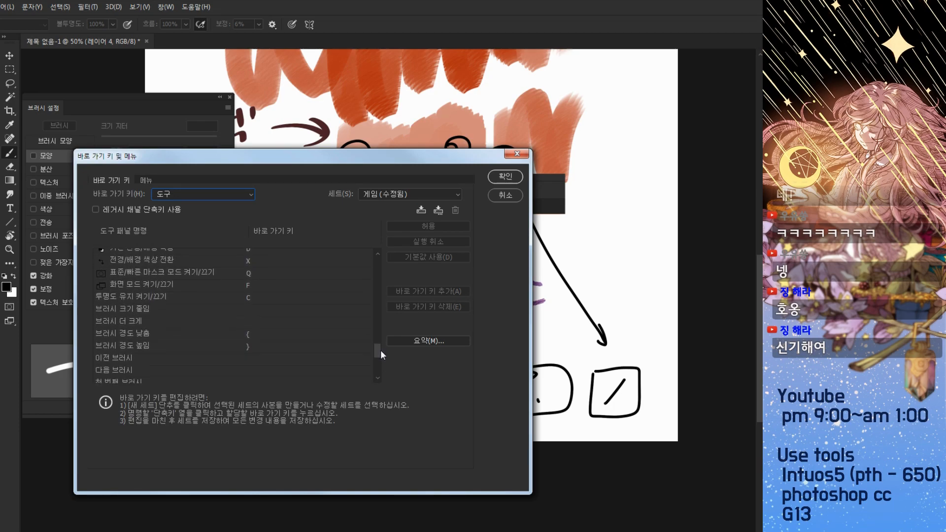
left_click(502, 197)
Sketch boxed keyboard keys above the orange strokes, including keys labelled A and S
left_click_drag(606, 173, 471, 331)
key("ctrl+plus")
left_click_drag(541, 226, 500, 363)
left_click_drag(437, 203, 475, 212)
left_click_drag(494, 199, 492, 249)
mouse_move(494, 200)
left_mouse_down()
mouse_move(557, 264)
mouse_move(515, 330)
mouse_move(421, 291)
mouse_move(438, 262)
mouse_move(475, 260)
left_mouse_up()
left_click_drag(429, 187, 426, 227)
left_click_drag(464, 198, 466, 228)
mouse_move(452, 185)
left_mouse_down()
mouse_move(450, 239)
mouse_move(452, 193)
left_mouse_up()
mouse_move(395, 188)
left_mouse_down()
mouse_move(435, 247)
mouse_move(389, 182)
left_mouse_up()
left_click_drag(305, 209, 490, 209)
left_click_drag(294, 228, 482, 222)
left_click_drag(391, 199, 391, 241)
mouse_move(393, 200)
left_mouse_down()
mouse_move(416, 229)
mouse_move(400, 212)
left_mouse_up()
mouse_move(375, 193)
left_mouse_down()
mouse_move(389, 251)
mouse_move(395, 183)
left_mouse_up()
mouse_move(491, 193)
left_mouse_down()
mouse_move(488, 219)
mouse_move(459, 236)
left_mouse_up()
mouse_move(446, 180)
left_mouse_down()
mouse_move(516, 247)
mouse_move(514, 180)
mouse_move(443, 183)
left_mouse_up()
left_click_drag(530, 228, 511, 235)
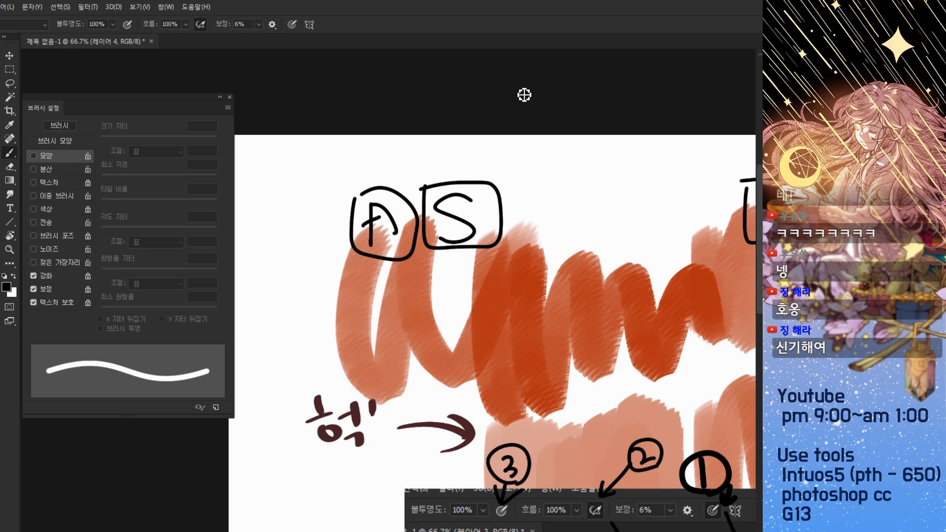
Undo the last few strokes of the keyboard key sketches
key("ctrl+minus")
key("ctrl+minus")
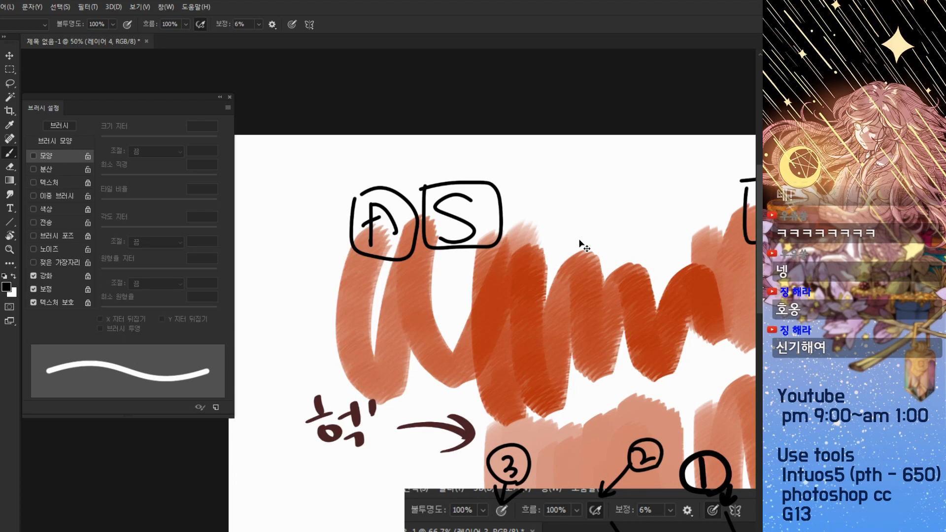
key("ctrl+z")
key("ctrl+z")
key("ctrl+z")
key("ctrl+z")
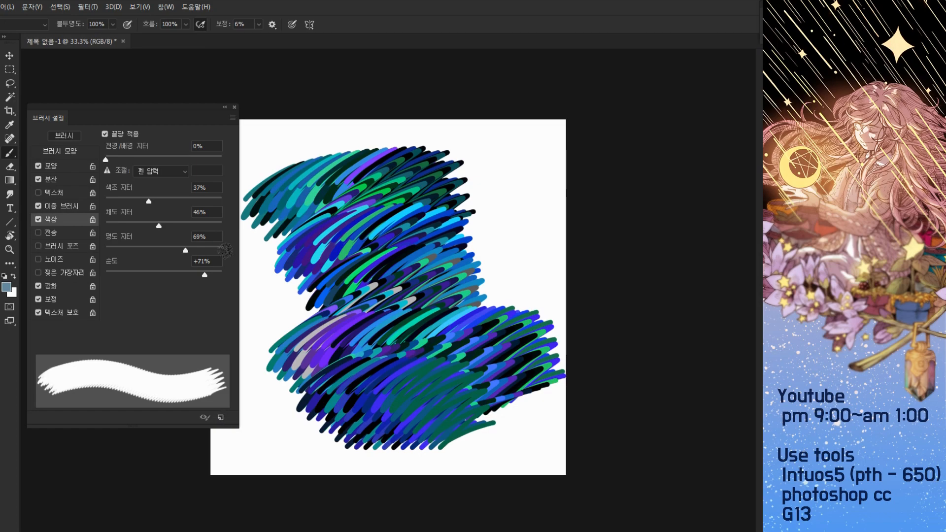
Bring out the Brushes panel, close it, and reopen it beside the brush settings
mouse_move(779, 143)
left_mouse_down()
mouse_move(356, 90)
mouse_move(267, 114)
left_mouse_up()
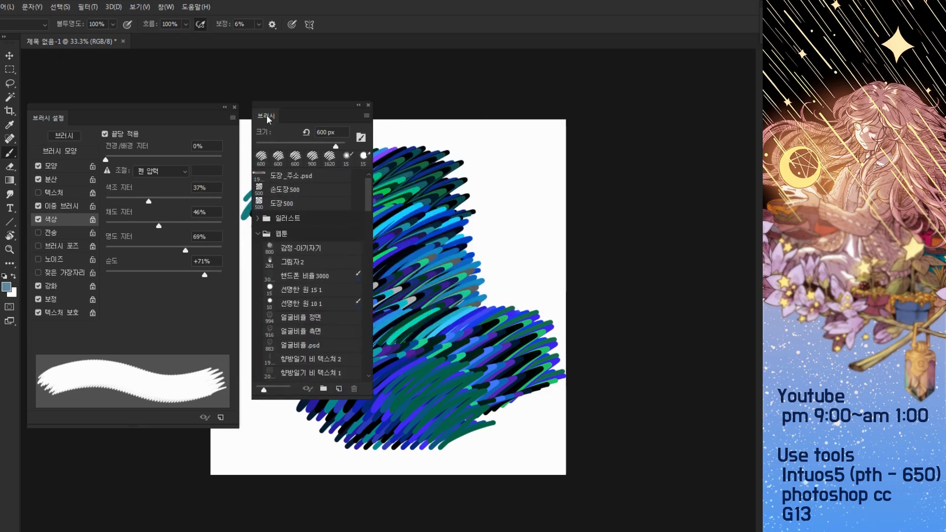
left_click(369, 104)
left_click(167, 6)
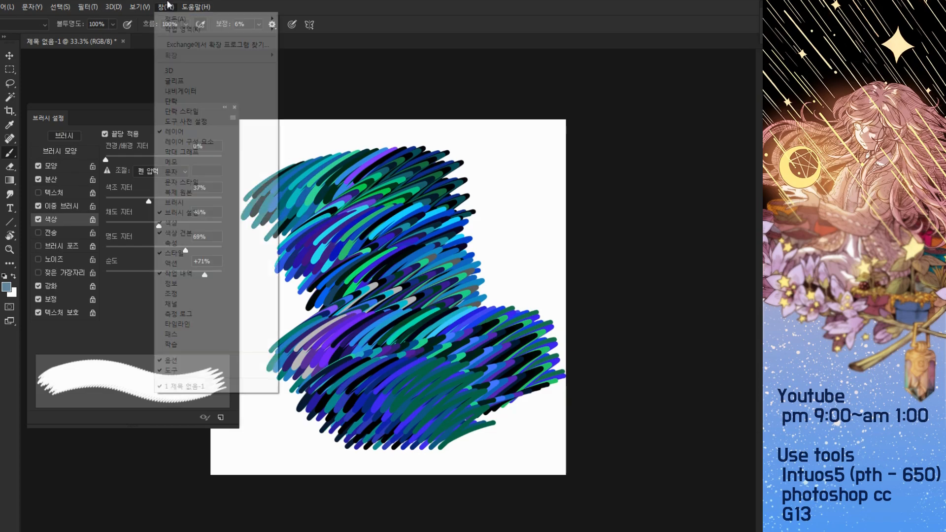
left_click(163, 202)
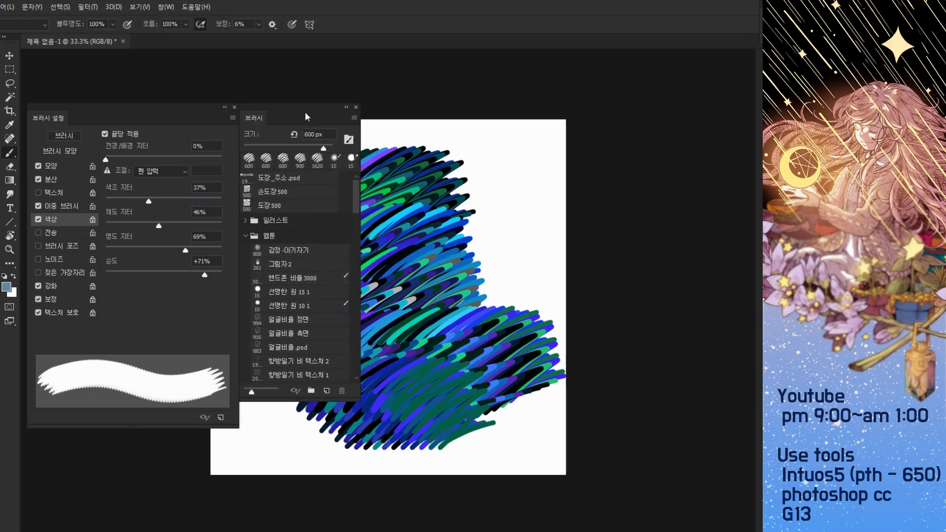
Save the current brush as preset 진한브러쉬 1, capturing its size and including tool settings and colour
left_click_drag(356, 198, 354, 391)
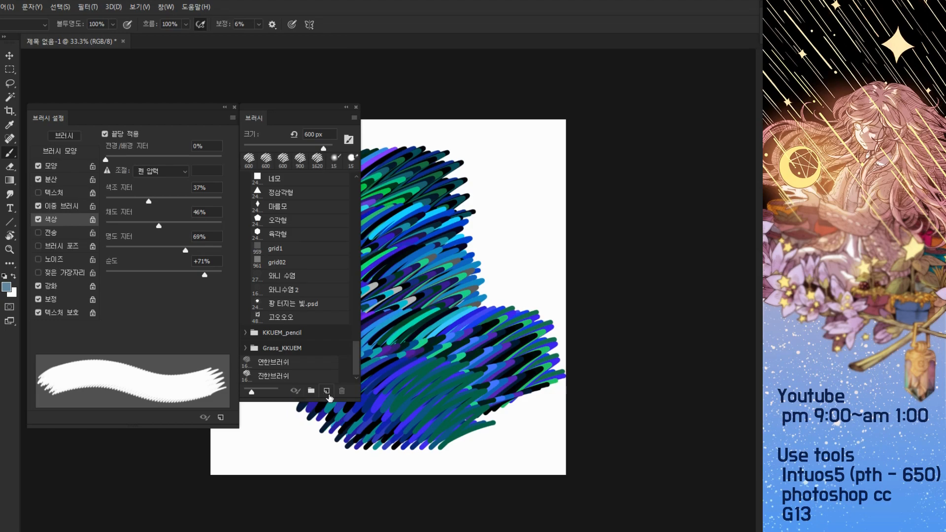
left_click(221, 418)
left_click(348, 199)
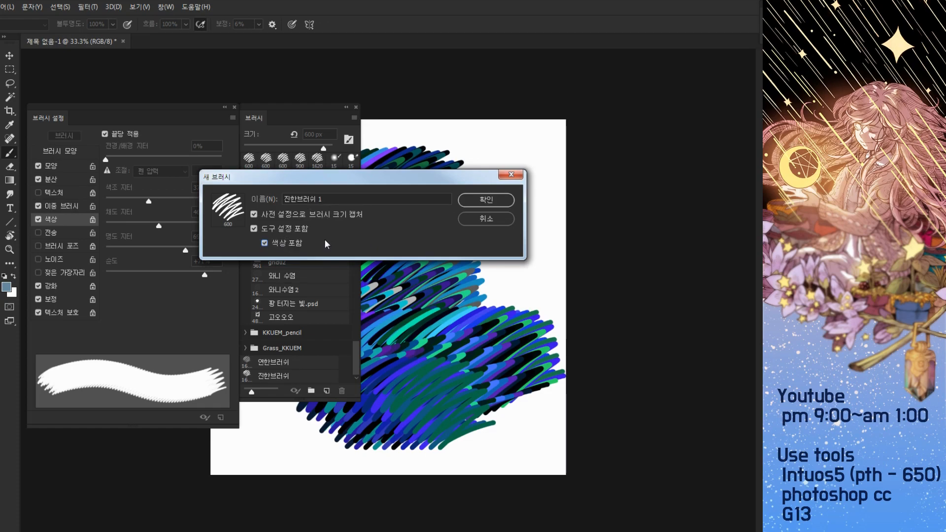
left_click(490, 202)
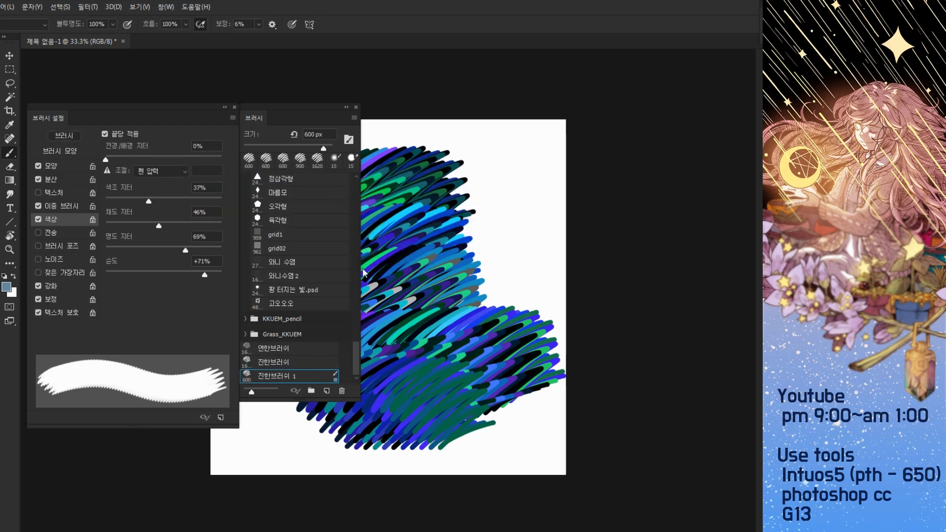
Reset the colours to default, select the 진한브러쉬 preset, and switch back to 진한브러쉬 1 to recall its stored colour
key("d")
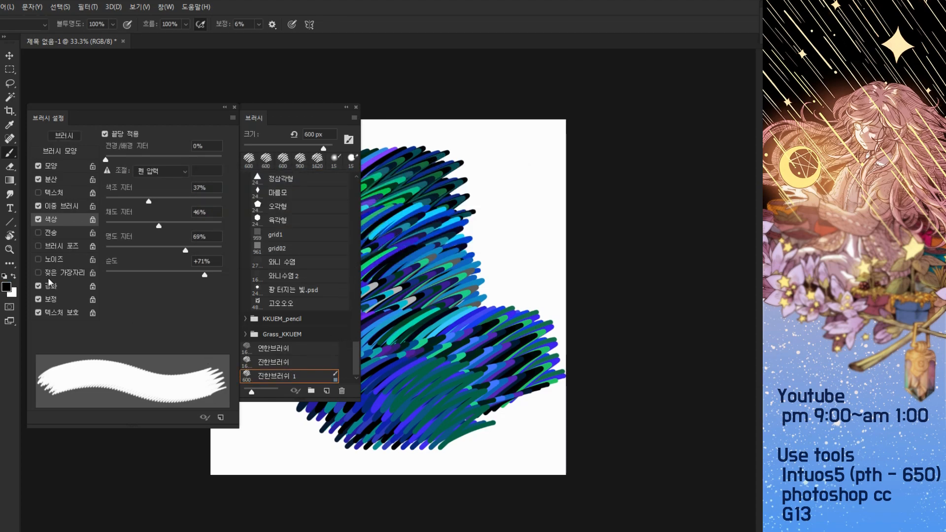
left_click(298, 363)
left_click(320, 377)
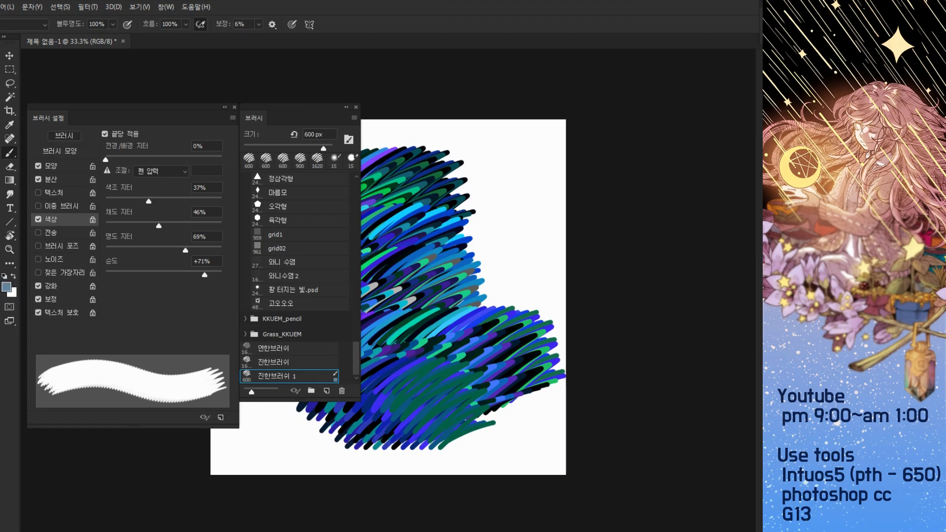
Float the Color panel over the canvas, reset the colours to default, and select the 진한브러쉬 preset
left_click_drag(1, 79, 518, 85)
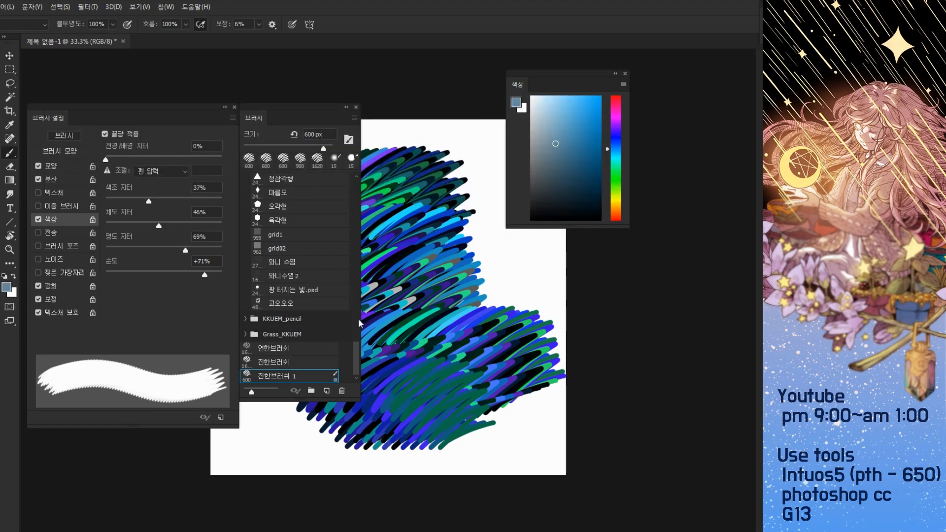
key("d")
left_click(318, 362)
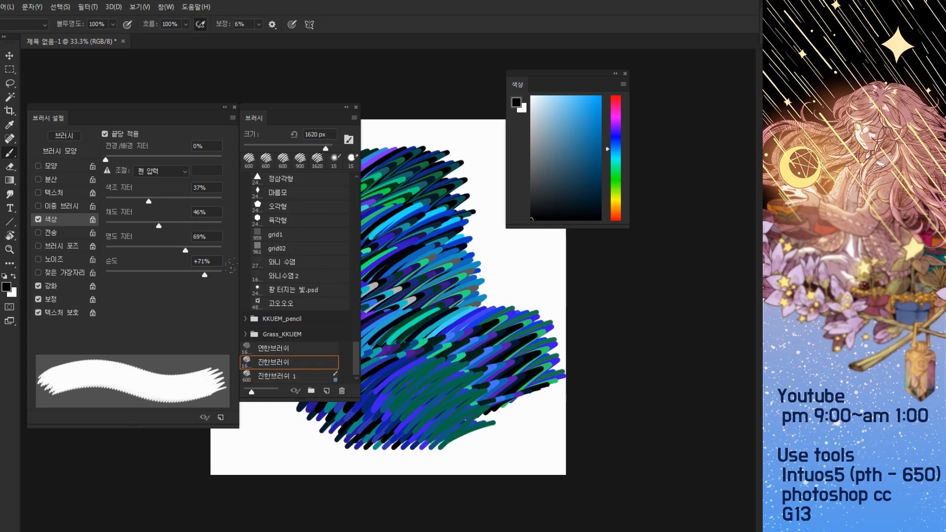
Select the 진한브러쉬 1 preset and save it as preset 진한브러쉬 2, capturing size and tool settings but excluding colour
left_click(294, 381)
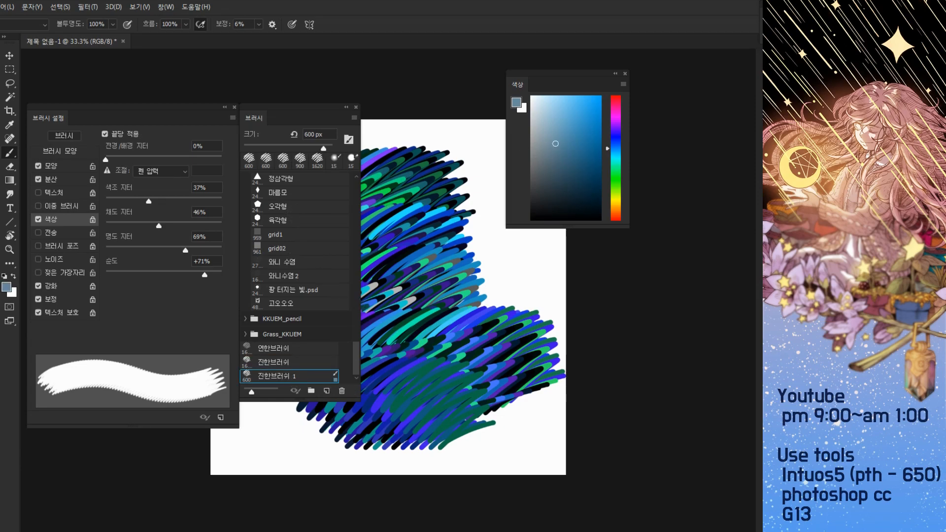
left_click(326, 392)
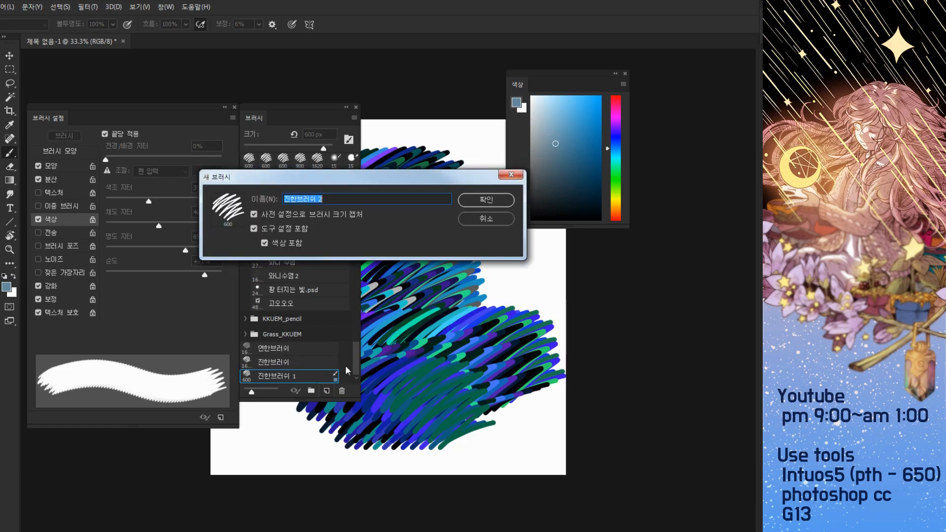
left_click(285, 244)
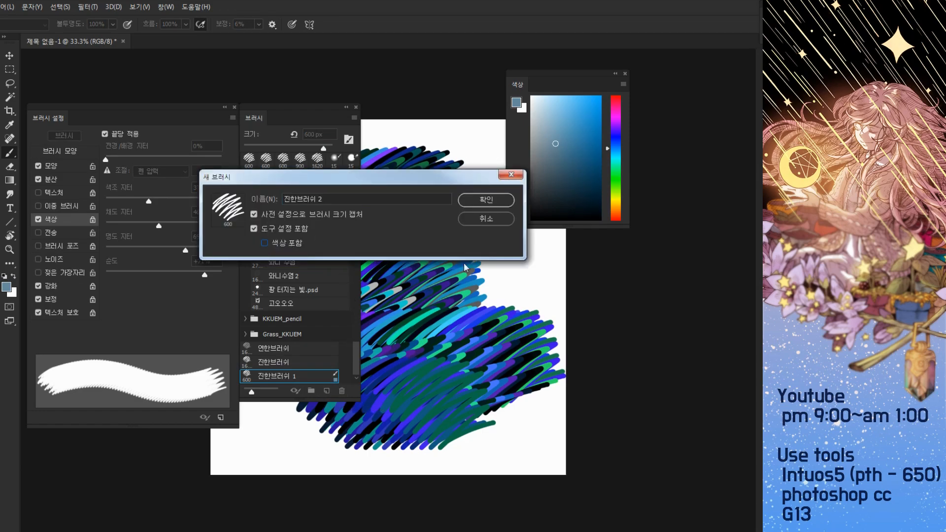
left_click(495, 199)
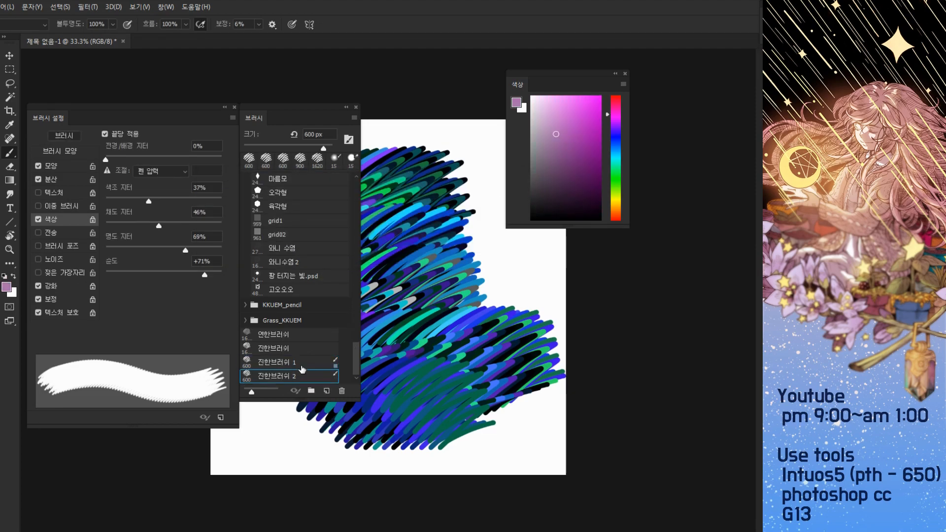
Alternate between the 진한브러쉬 1 and 진한브러쉬 2 presets to compare their colour behaviour, ending on 진한브러쉬 1
left_click(300, 366)
left_click(298, 374)
left_click(1, 394)
left_click(311, 365)
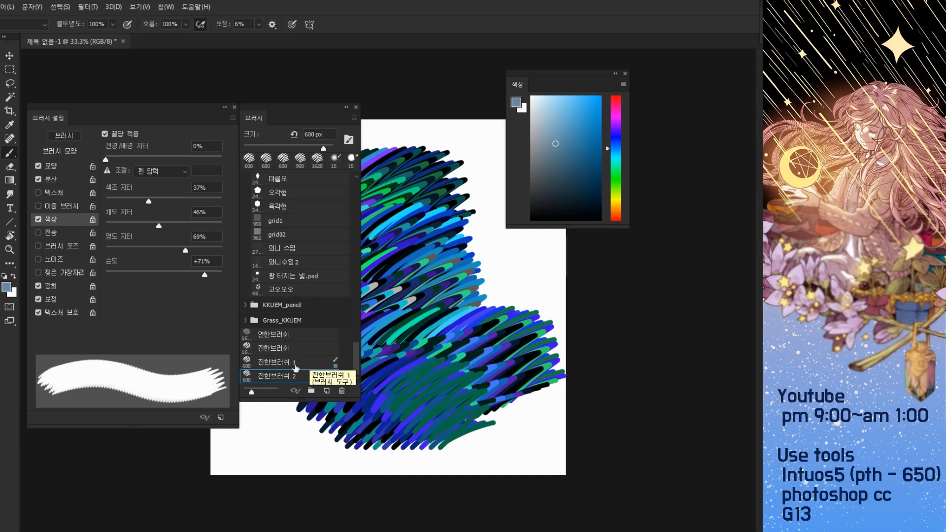
left_click(295, 376)
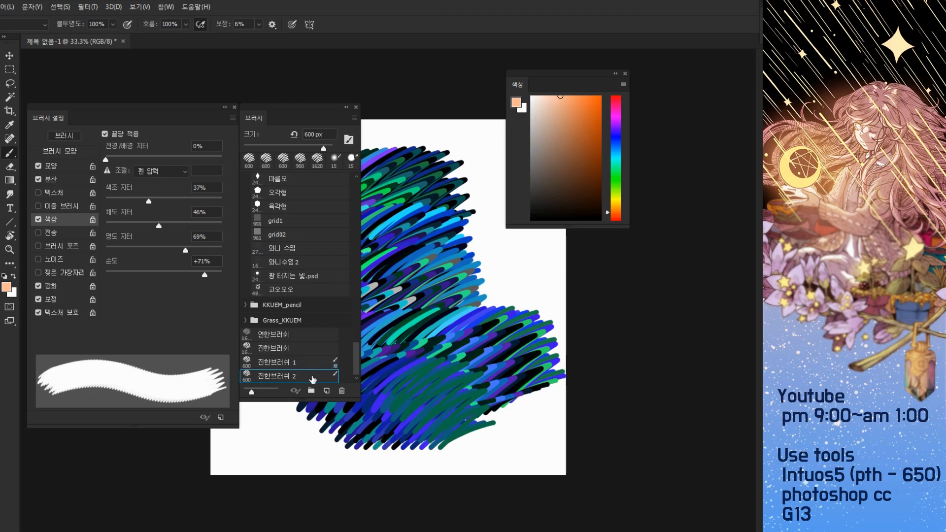
left_click(309, 365)
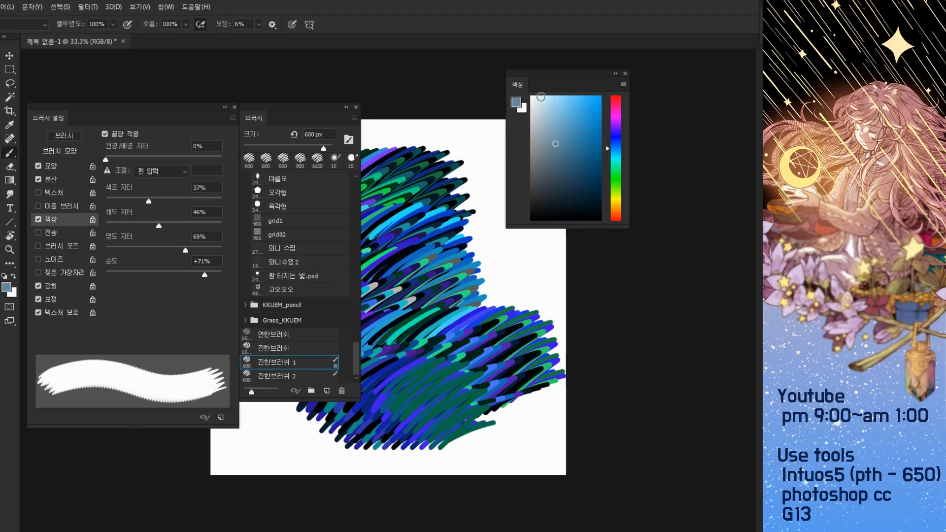